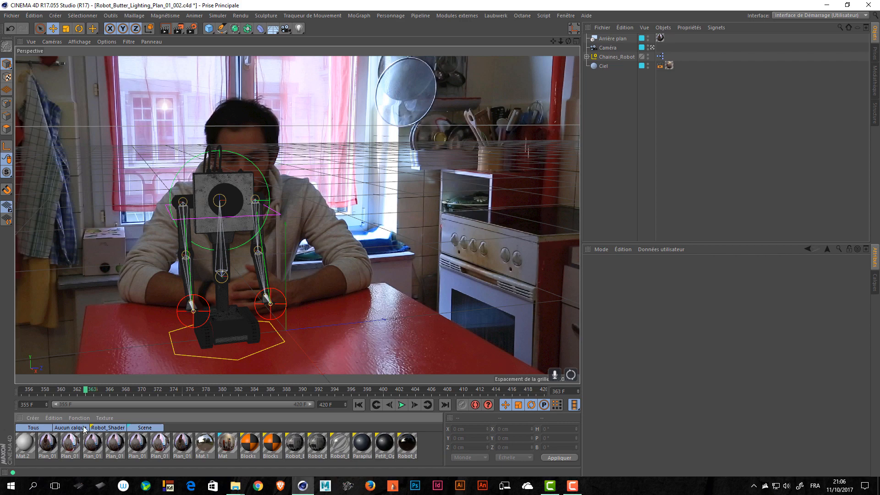
Step: Delete all unused materials from the scene
drag(427, 449, 19, 435)
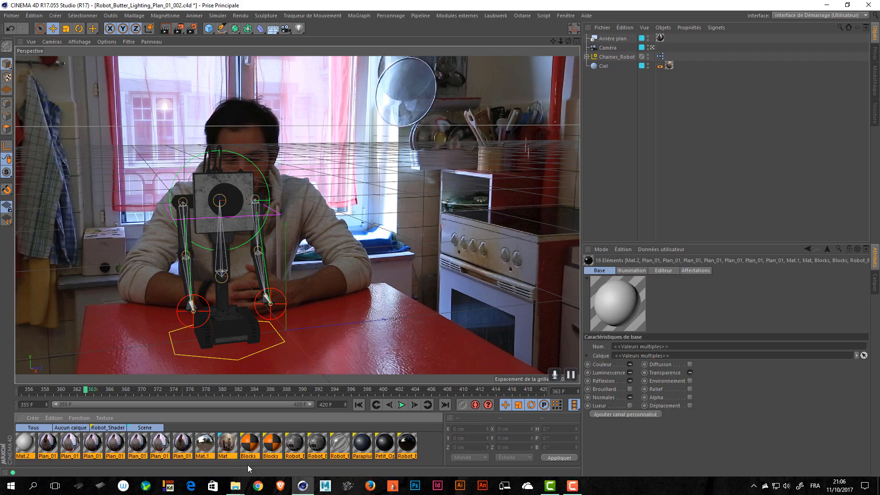
click(436, 446)
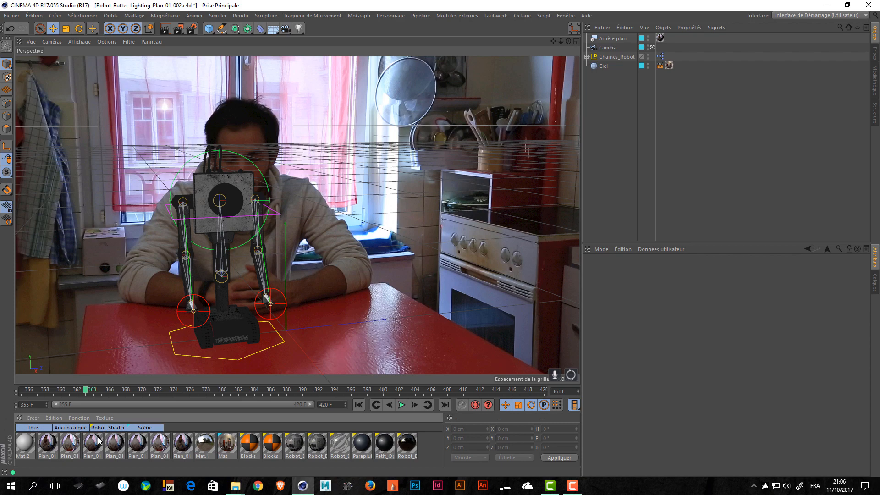
click(79, 418)
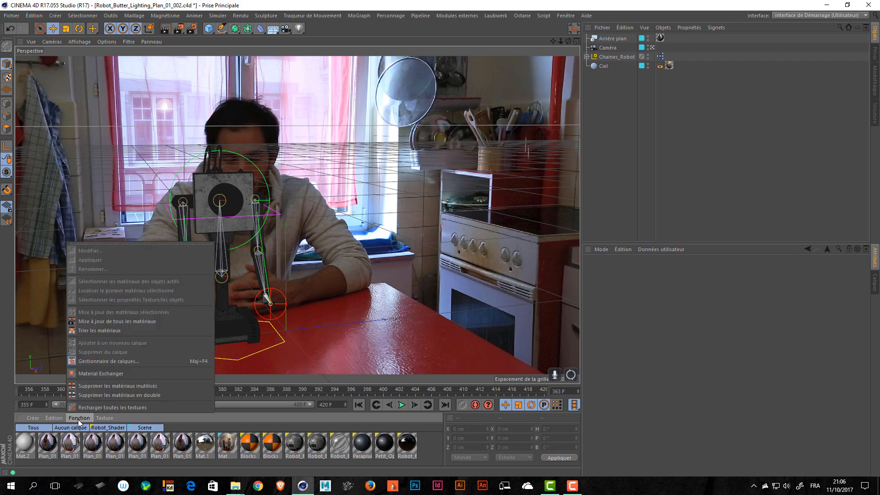
click(107, 385)
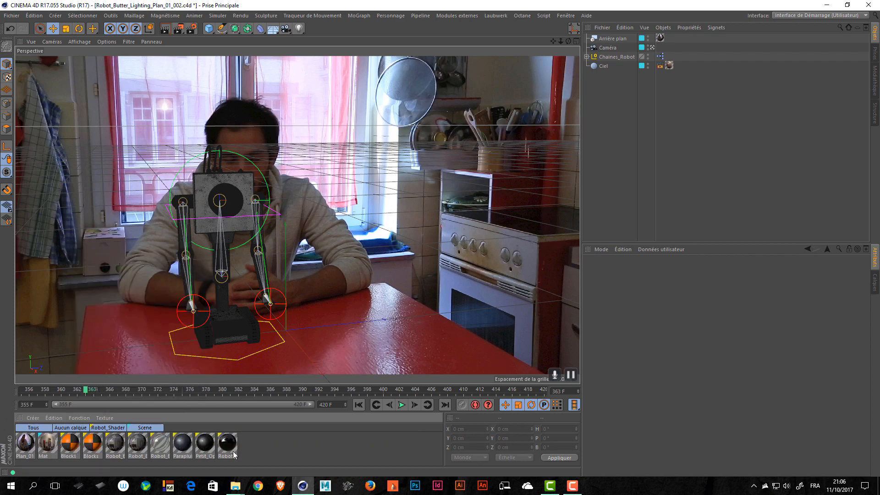
Step: Rename the material "Mat" that holds the sky's luminescence texture as HDRI
double_click(48, 443)
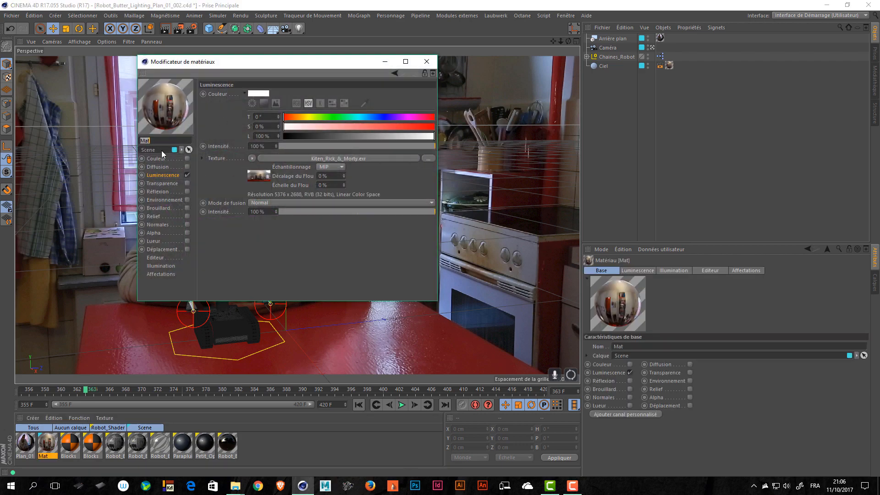
text(HDRI)
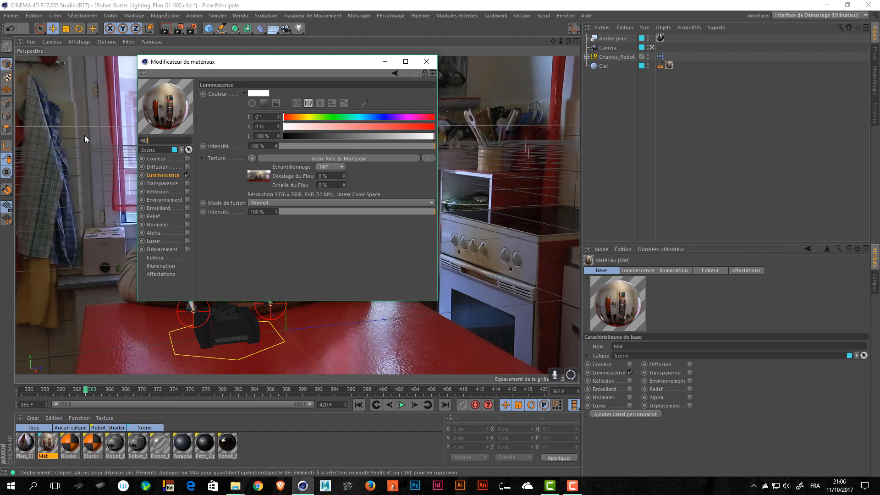
key(Return)
click(426, 61)
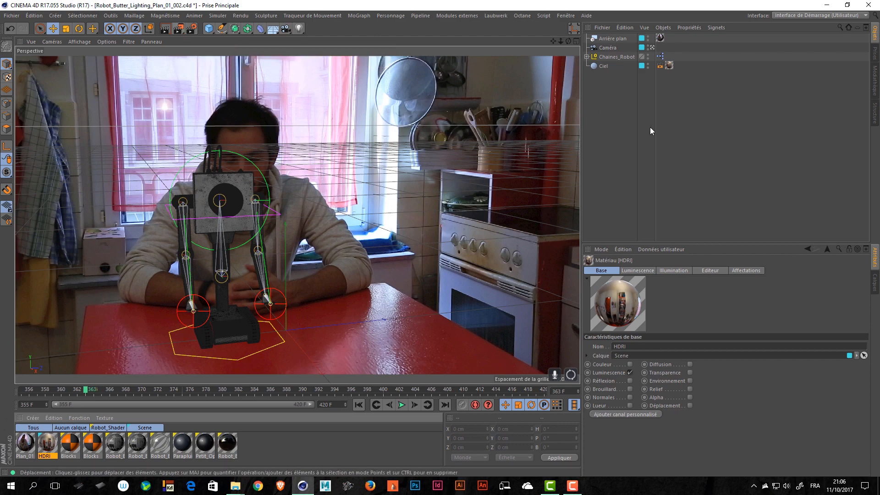
Step: Add a floor object (Sol) with a Composition externe (Rendu) tag and test-render the view
click(273, 29)
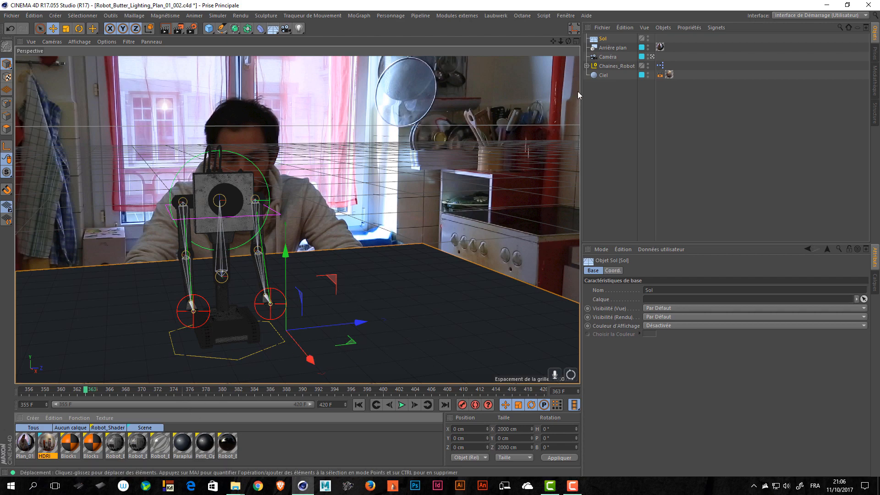
right_click(618, 38)
mouse_move(628, 44)
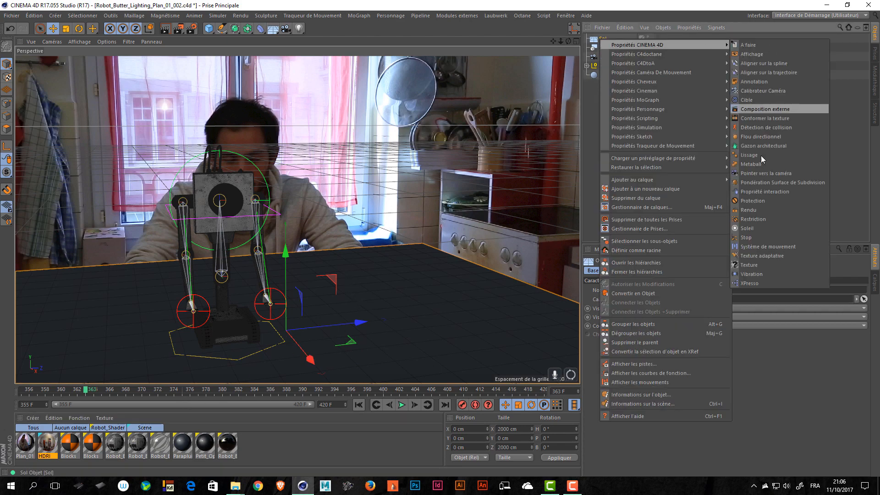
click(752, 212)
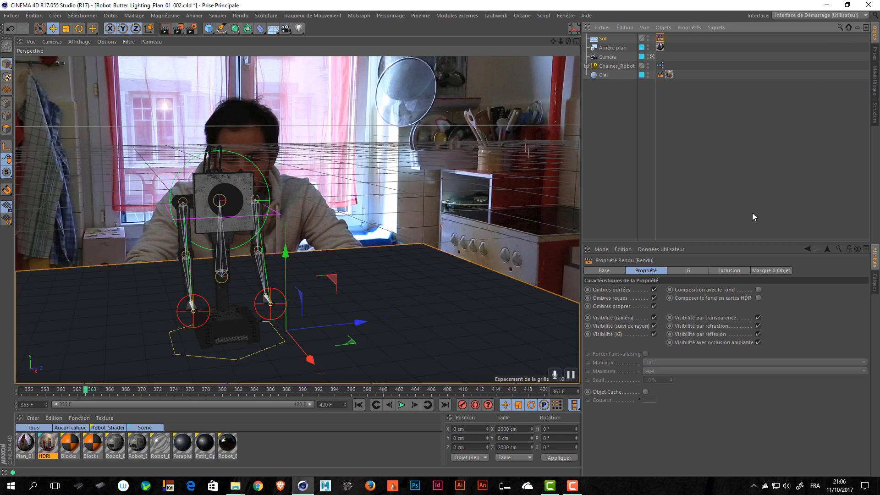
key(ctrl+r)
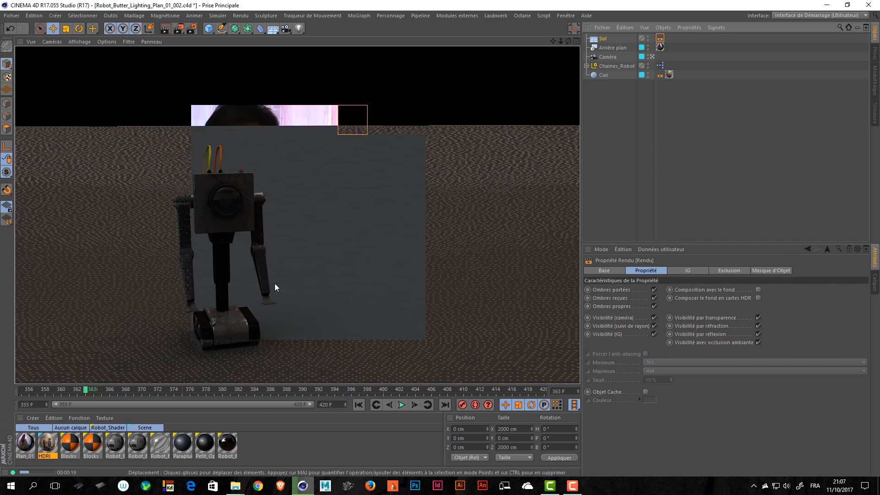
drag(776, 139, 695, 164)
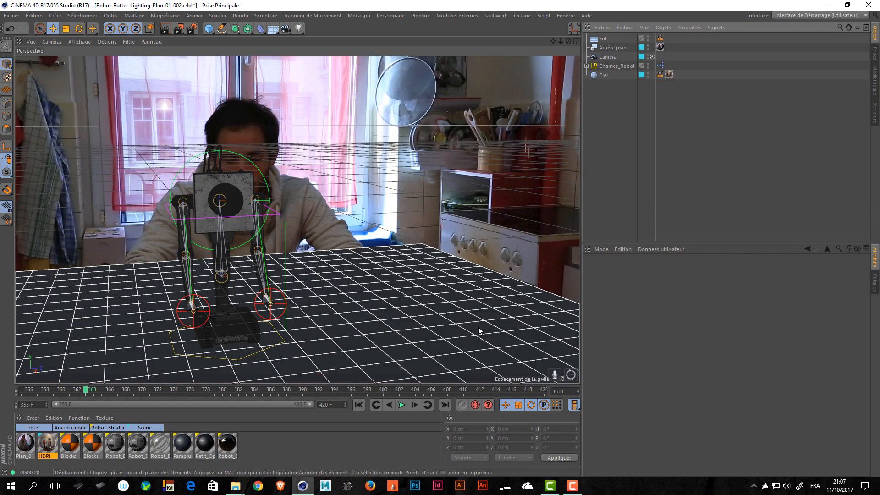
Step: Apply the Plan_01 material to the floor and test-render a small region of it beside the robot
drag(30, 444, 605, 38)
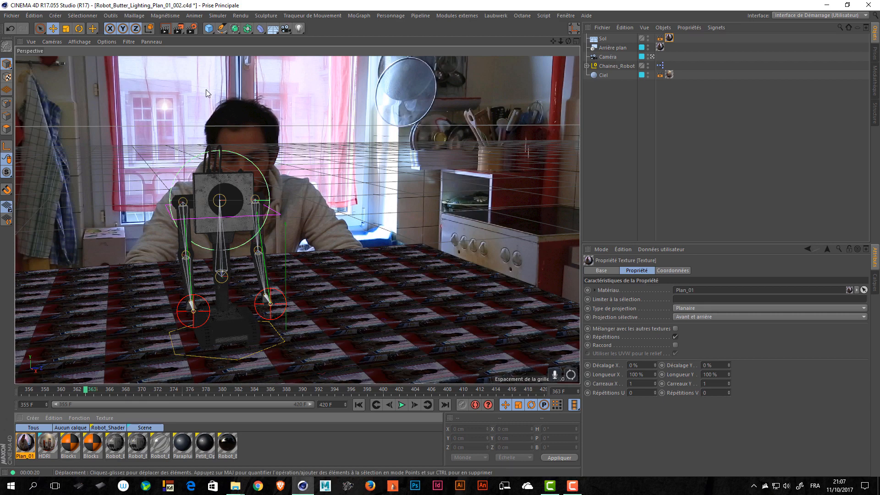
click(178, 32)
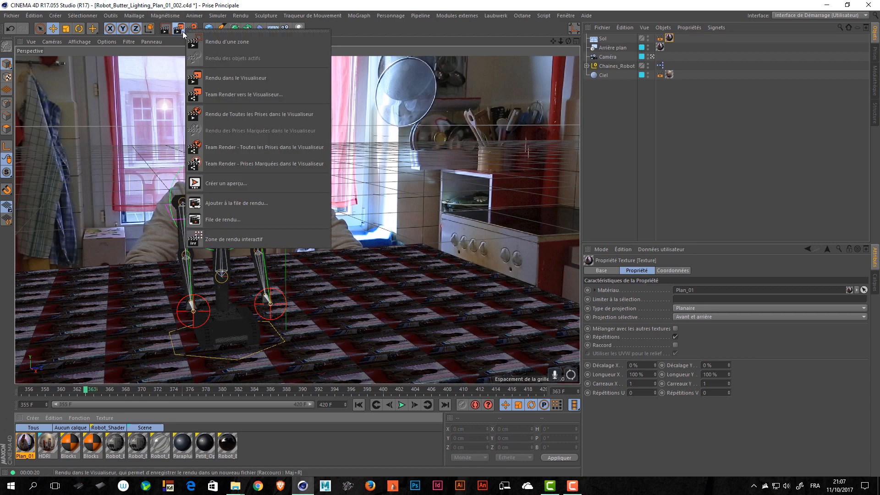
click(231, 42)
drag(322, 288, 455, 352)
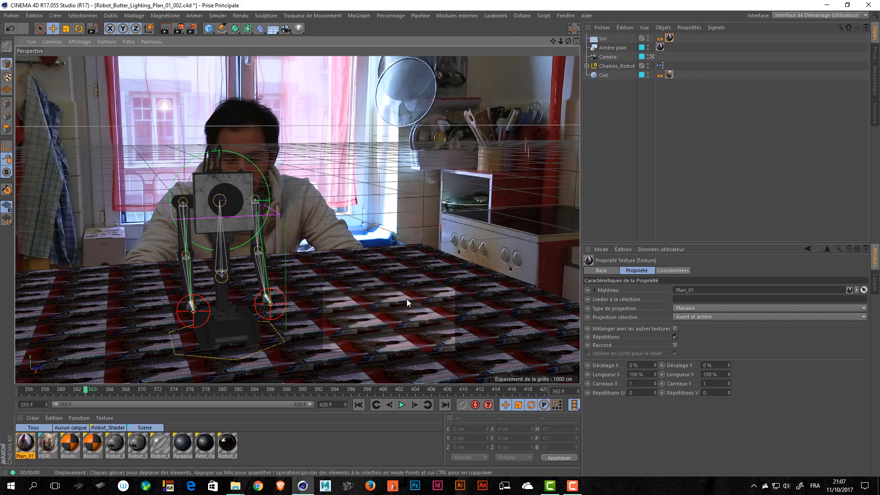
Step: Set the projection type of the floor's Plan_01 texture to Frontale and go to frame 368
click(660, 38)
click(669, 38)
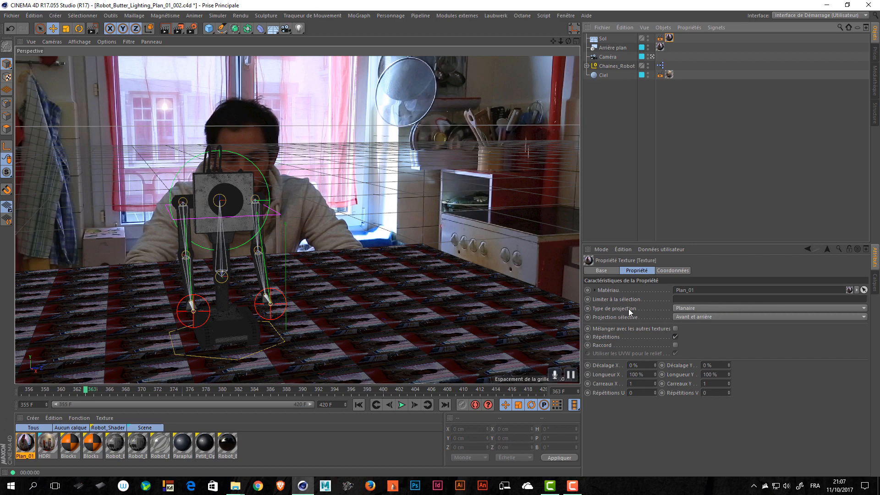
click(702, 309)
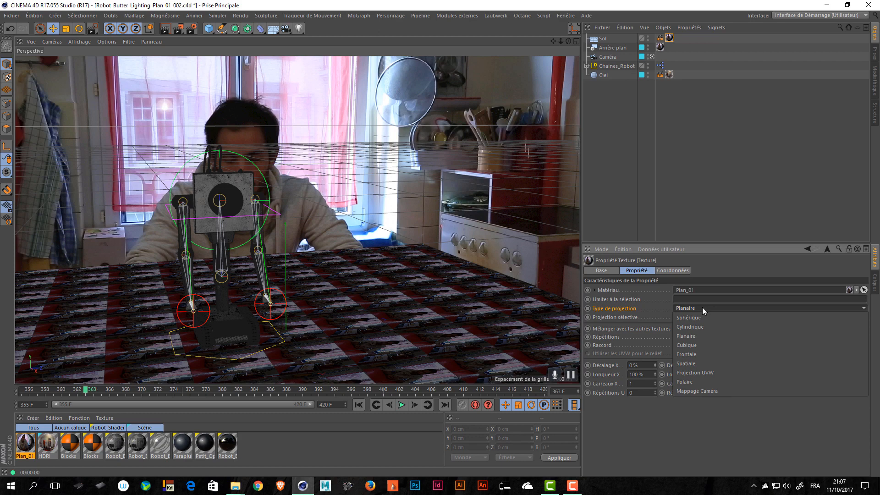
click(695, 354)
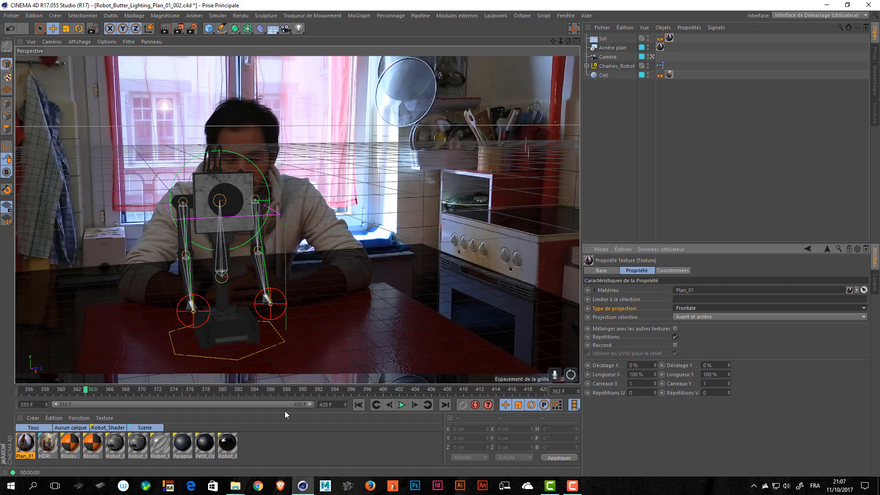
drag(221, 394, 129, 394)
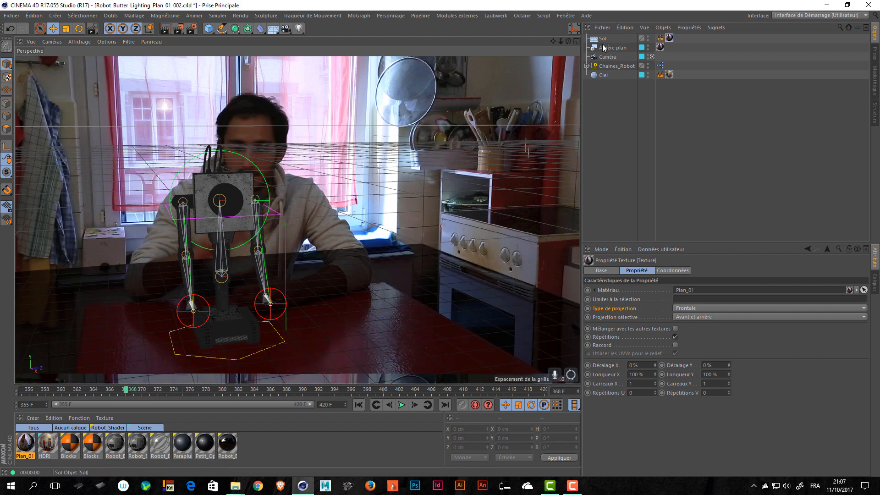
click(660, 38)
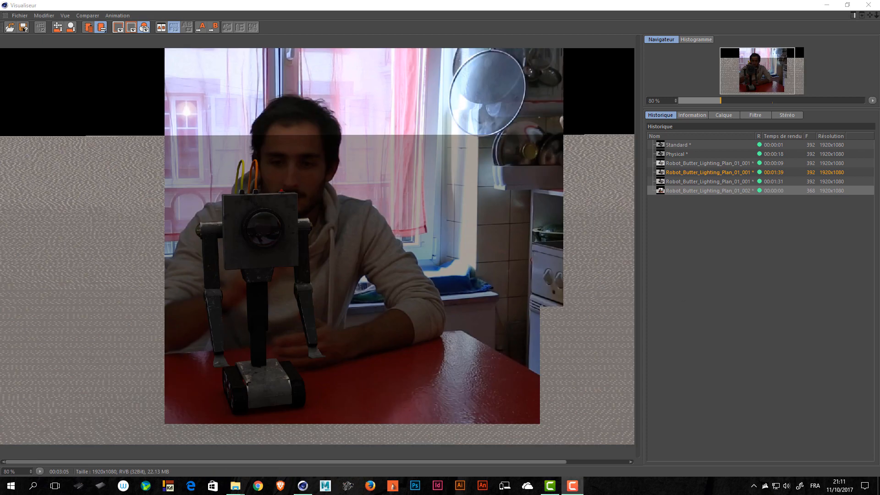
Step: Check the full-frame render in the Visualiseur and move its window aside to uncover the scene
click(419, 270)
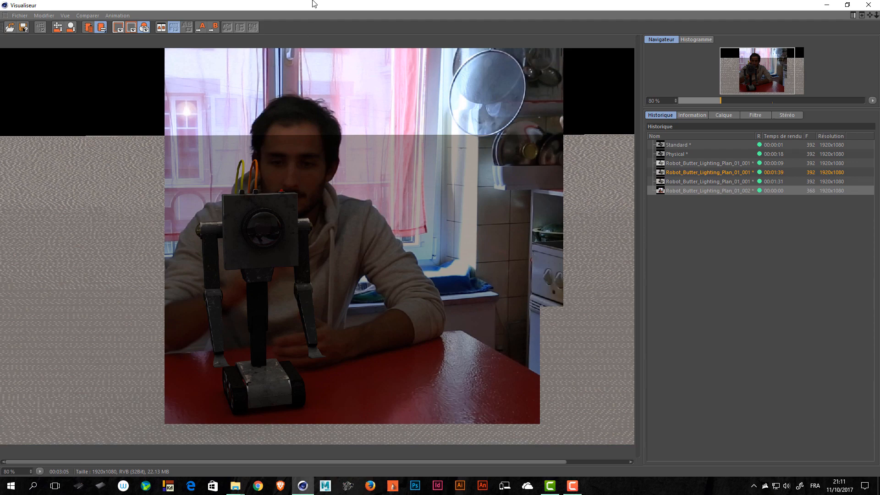
drag(304, 6, 879, 102)
click(682, 160)
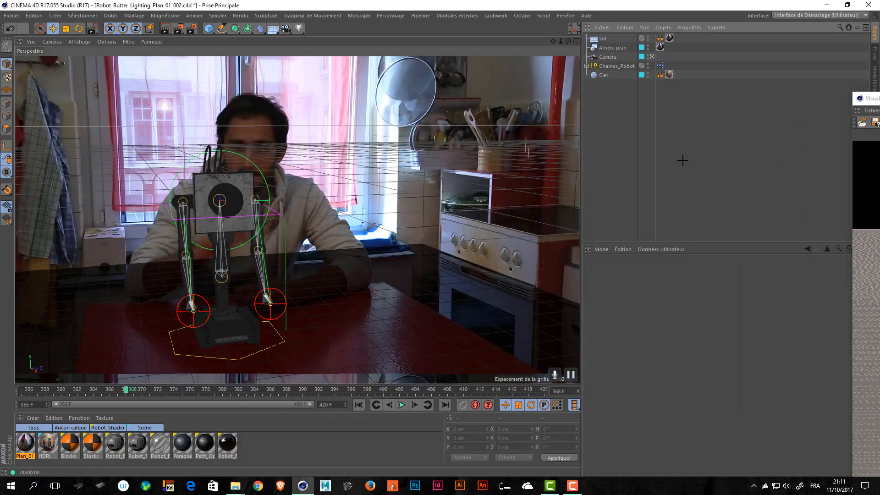
Step: Enable Composition avec le fond on the floor's Rendu tag and save the scene
key(ctrl+s)
click(660, 37)
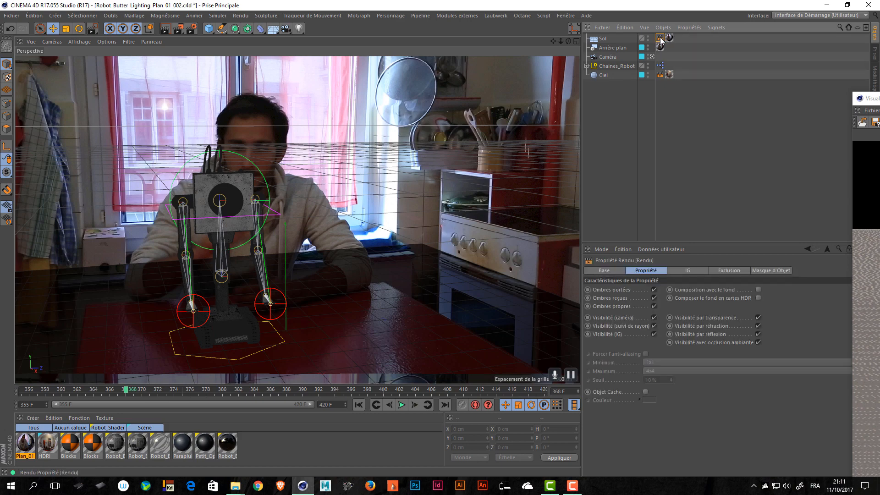
click(758, 289)
click(691, 160)
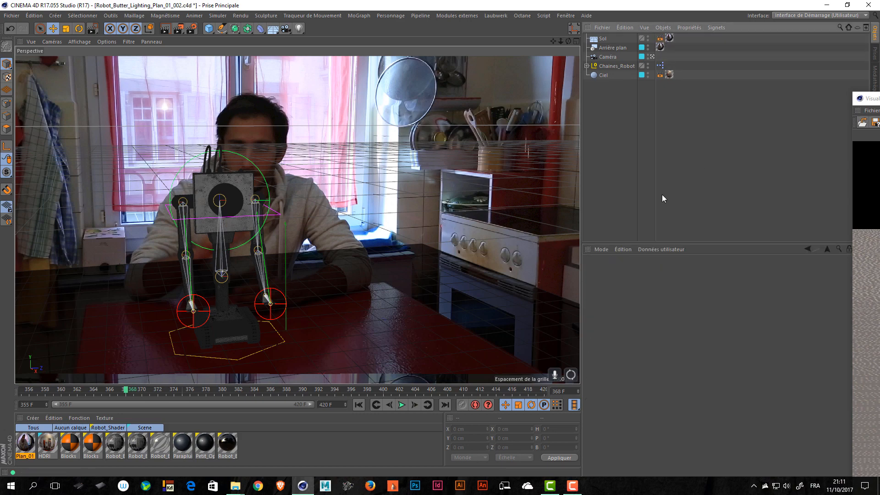
Step: Test-render one region over the window curtain and another over the table around the robot's base
drag(179, 28, 243, 41)
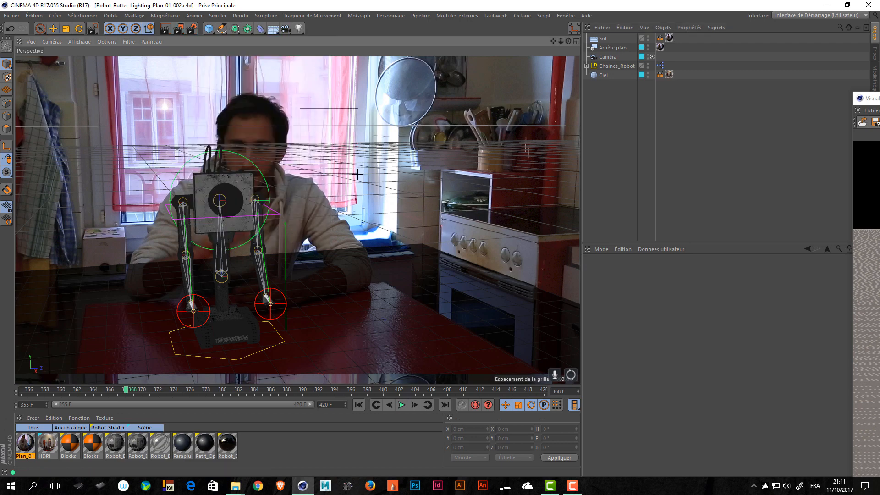
drag(300, 109, 368, 169)
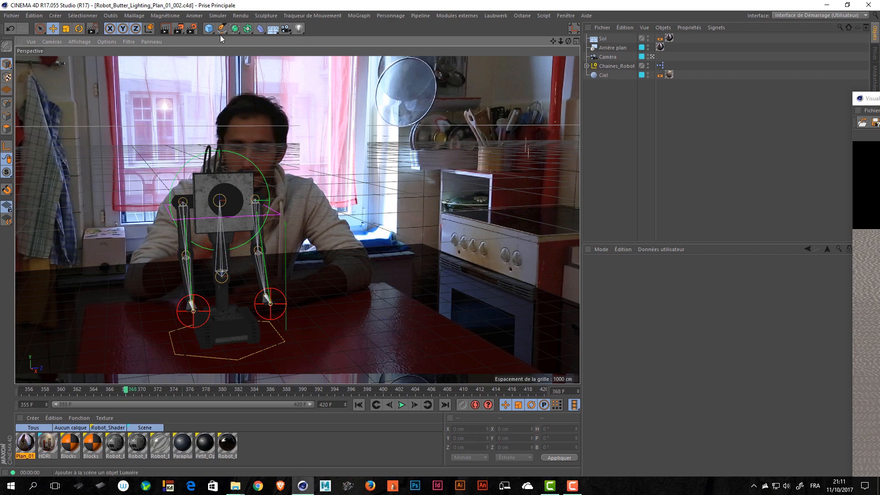
drag(178, 28, 213, 45)
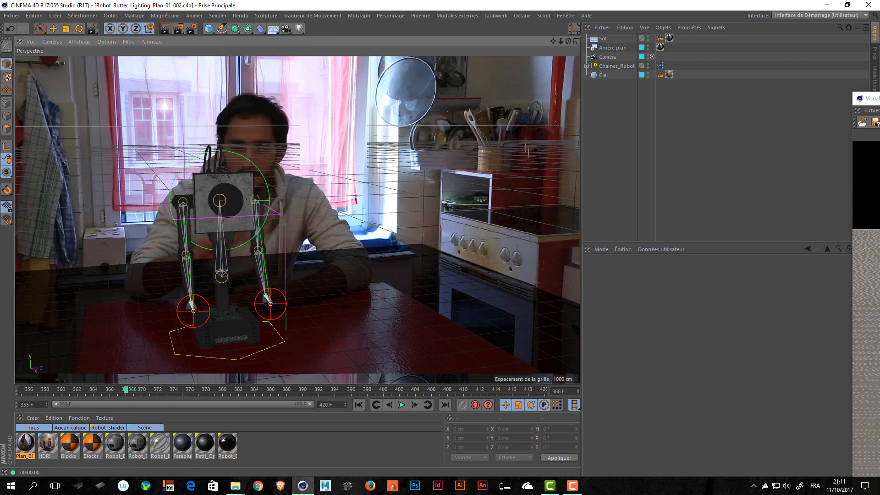
drag(391, 289, 131, 371)
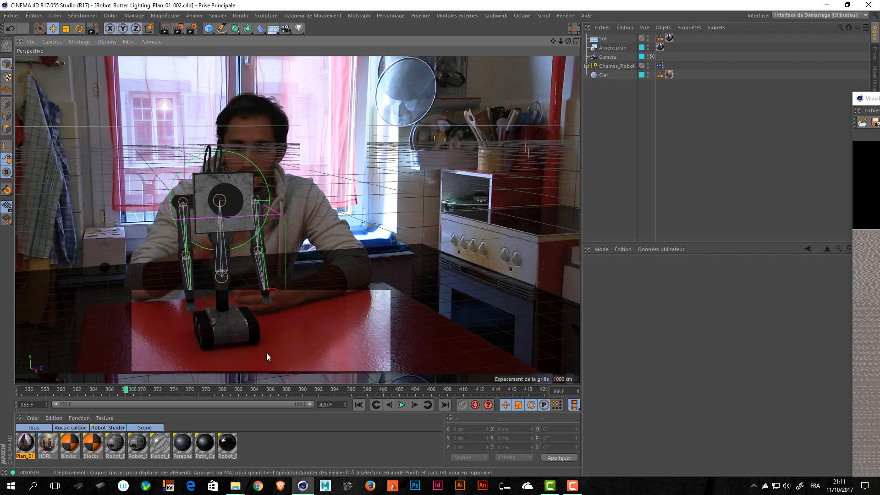
Step: Compare the earlier close-up renders with the Robot_Butter_Lighting_Plan_01_002 render in the Visualiseur history, then return to the scene
drag(879, 95, 406, 35)
click(728, 215)
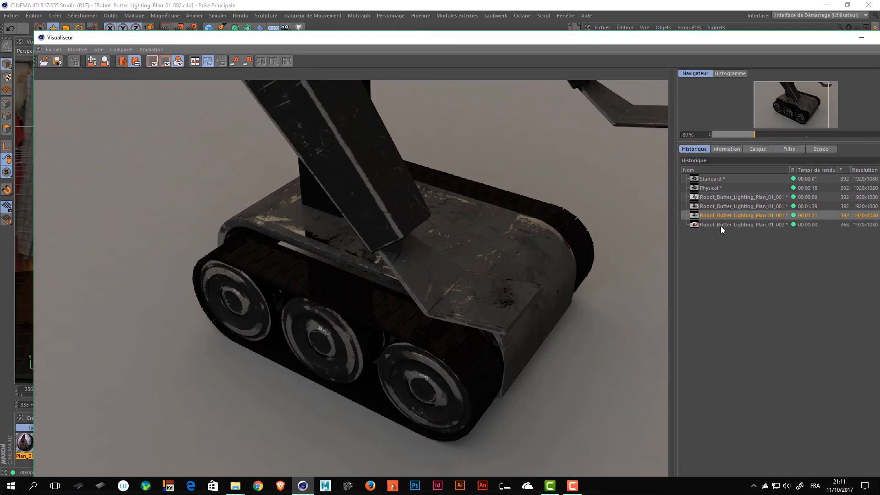
click(726, 182)
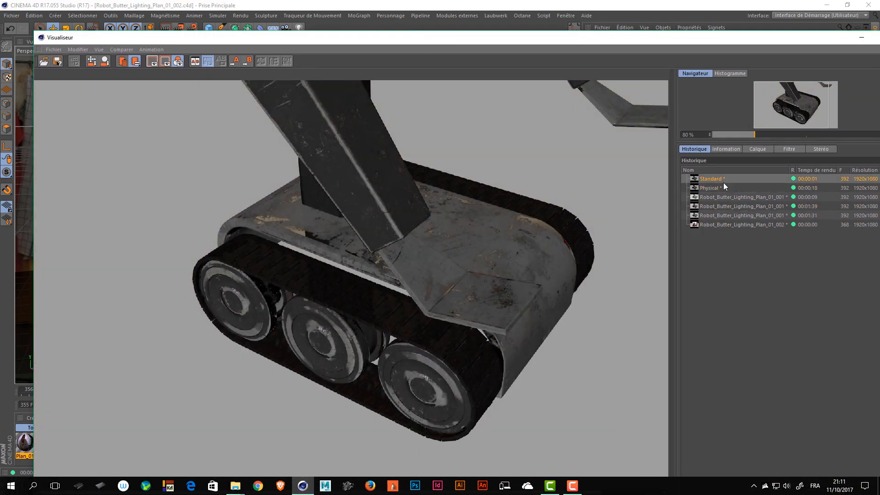
click(708, 225)
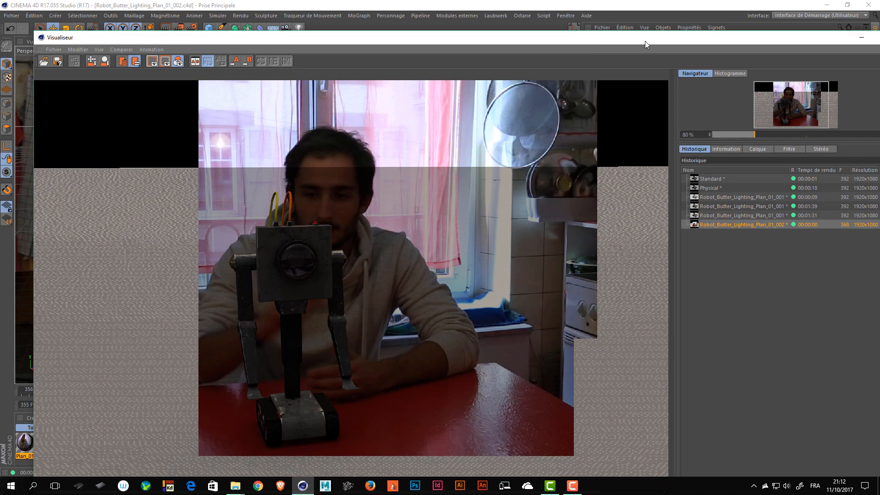
drag(645, 41, 479, 57)
click(739, 53)
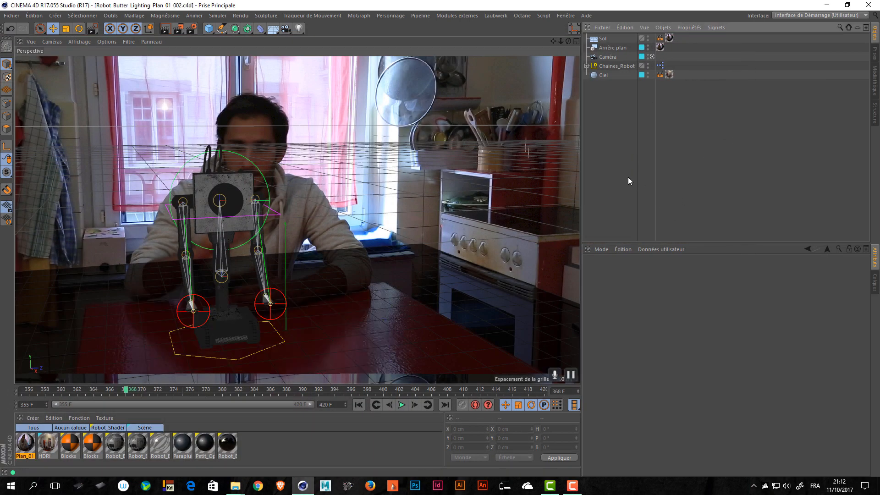
Step: Open the render settings, review the Physique renderer's options and move the window clear of the robot
click(191, 30)
drag(627, 13, 541, 107)
click(661, 84)
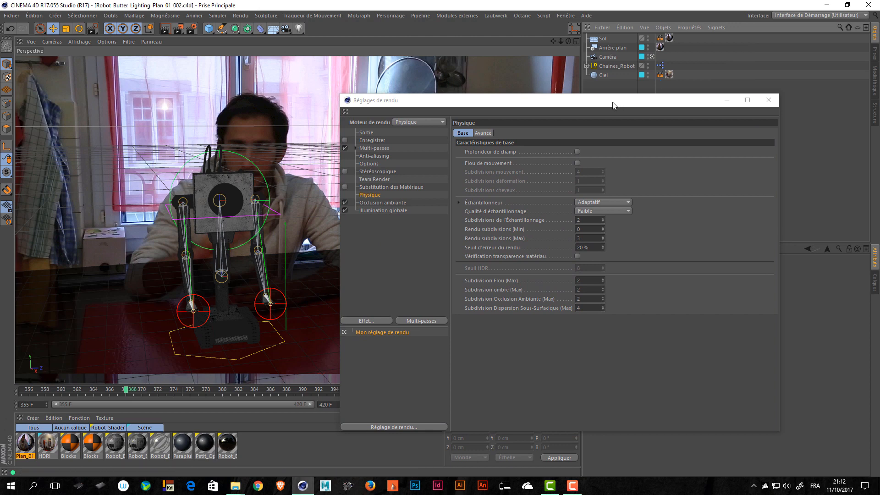
drag(612, 102, 628, 94)
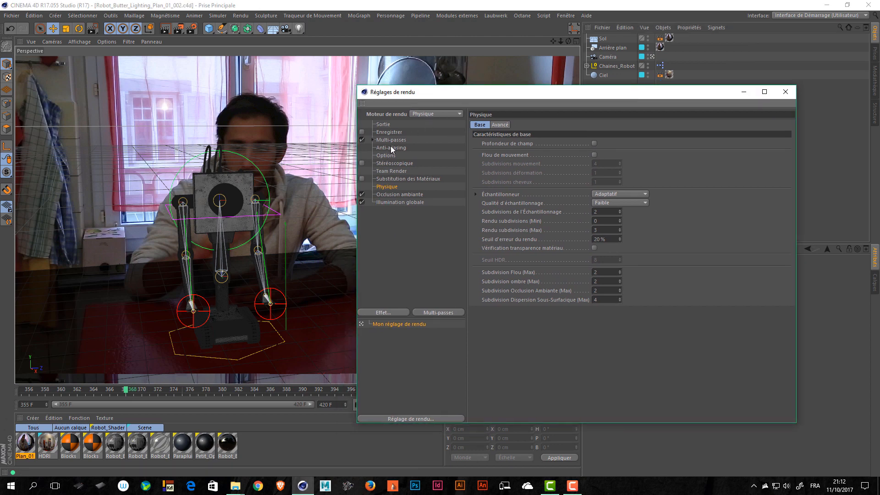
click(394, 209)
click(394, 188)
drag(415, 92, 508, 104)
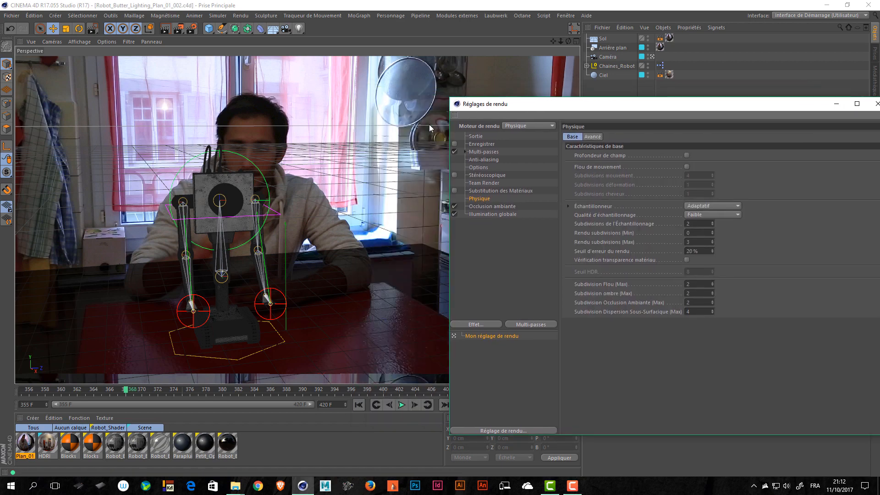
Step: Render the active view with the Adaptatif sampler, and switch the Physique renderer's Échantillonneur to Progressif
key(ctrl+r)
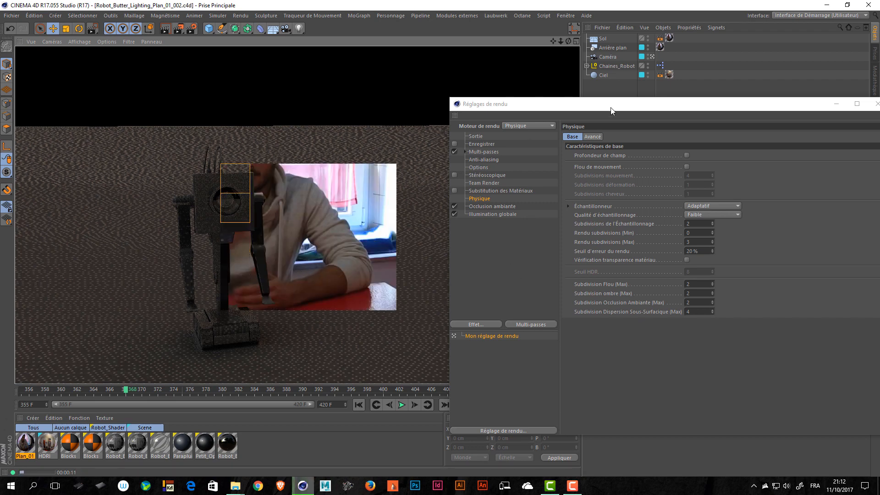
drag(612, 106, 534, 96)
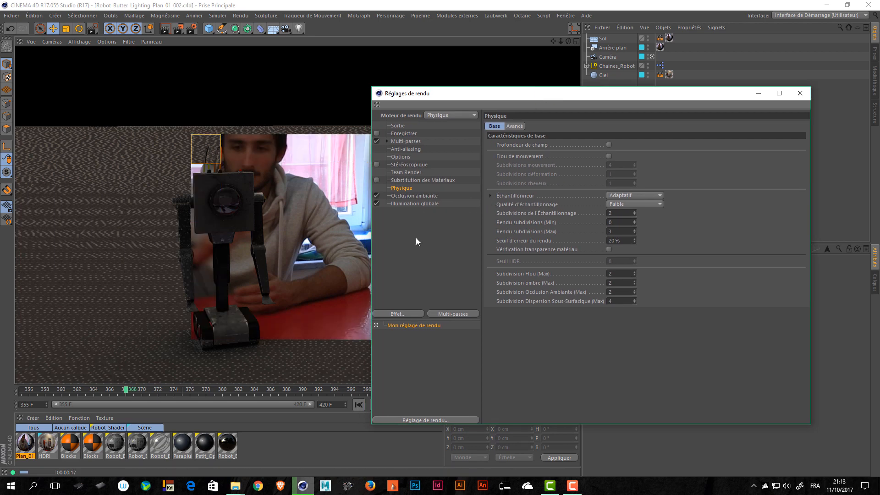
click(491, 196)
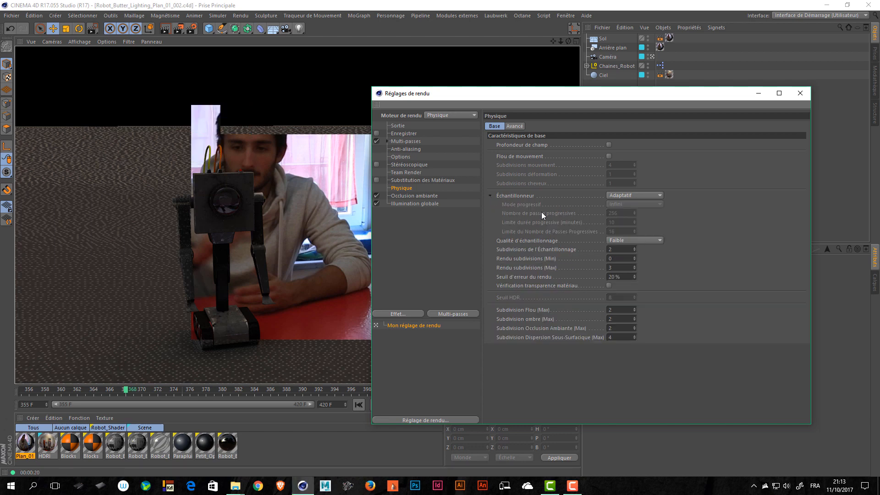
click(621, 194)
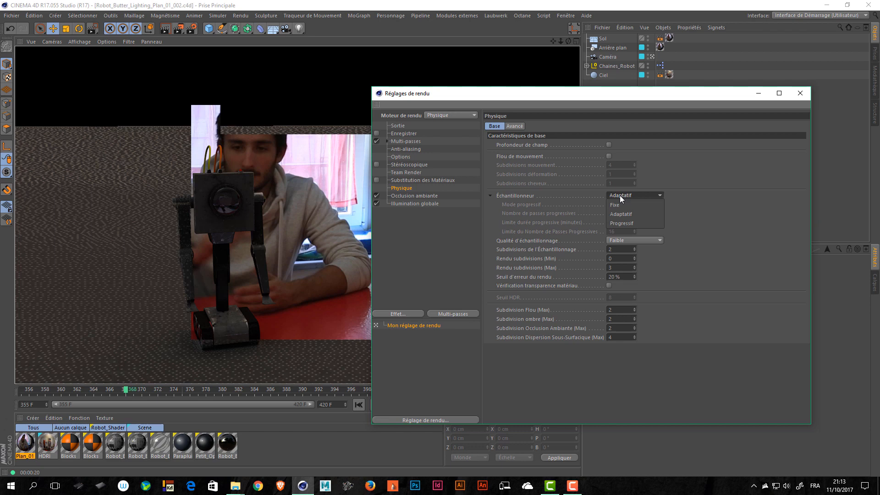
click(497, 196)
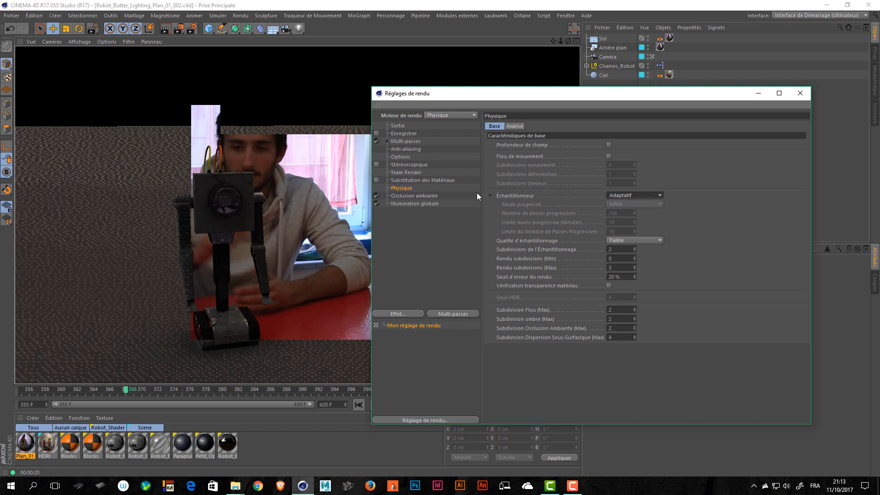
click(489, 195)
click(642, 196)
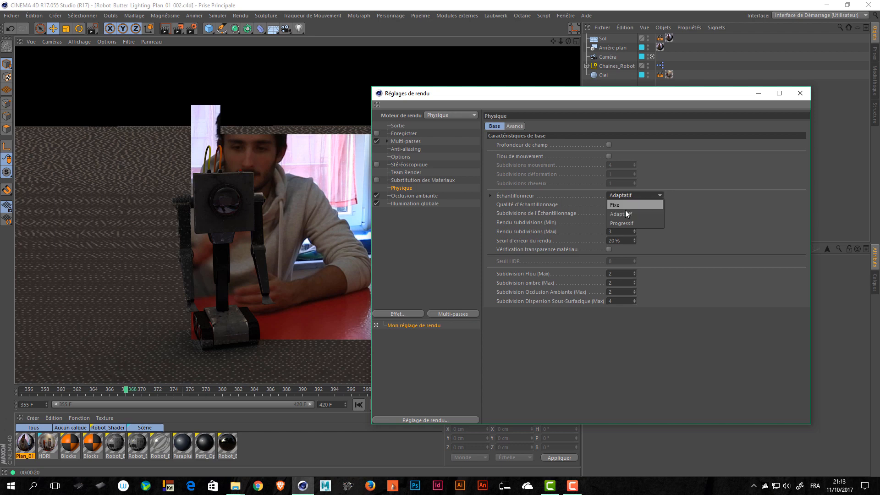
click(644, 224)
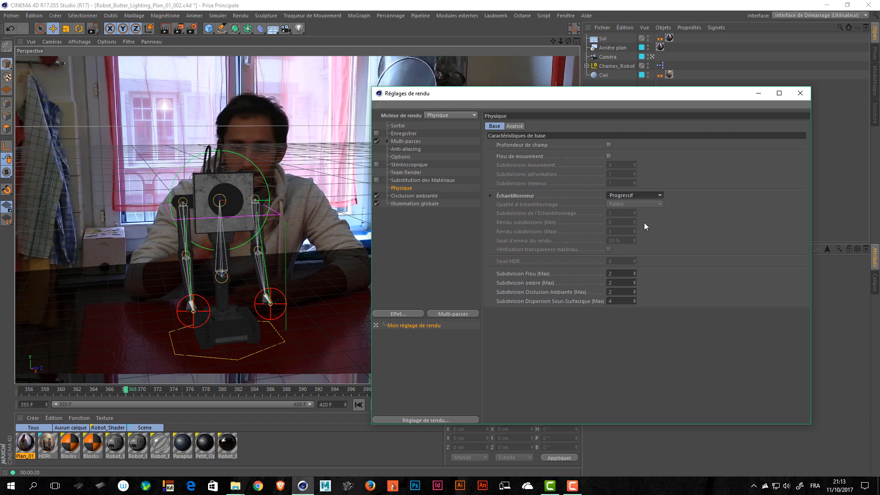
Step: Close the render settings and render the frame in the Visualiseur, framing the robot
click(800, 93)
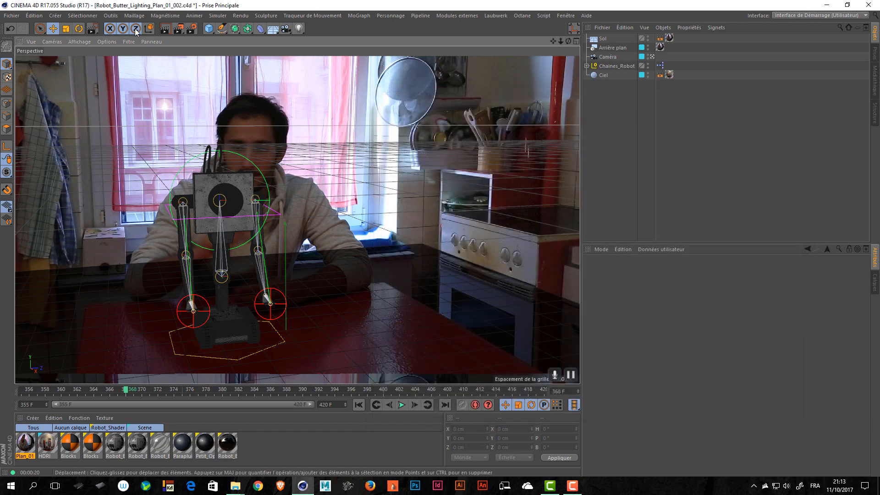
click(174, 29)
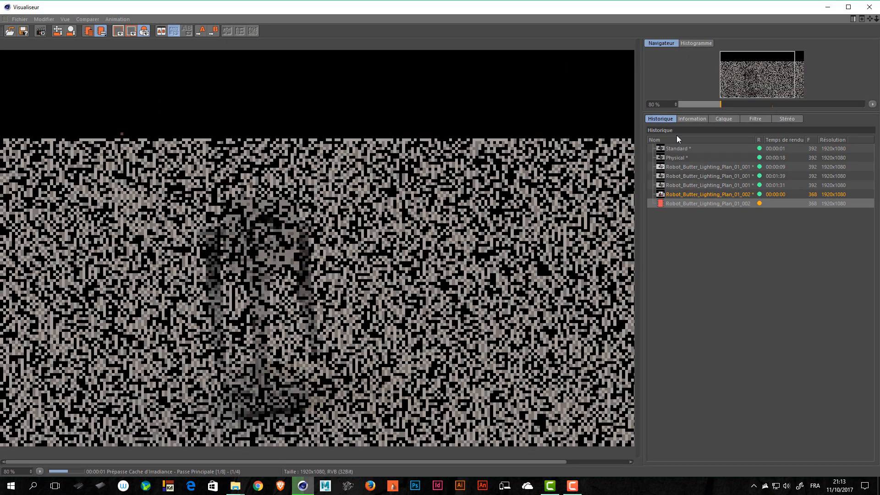
drag(746, 80, 753, 81)
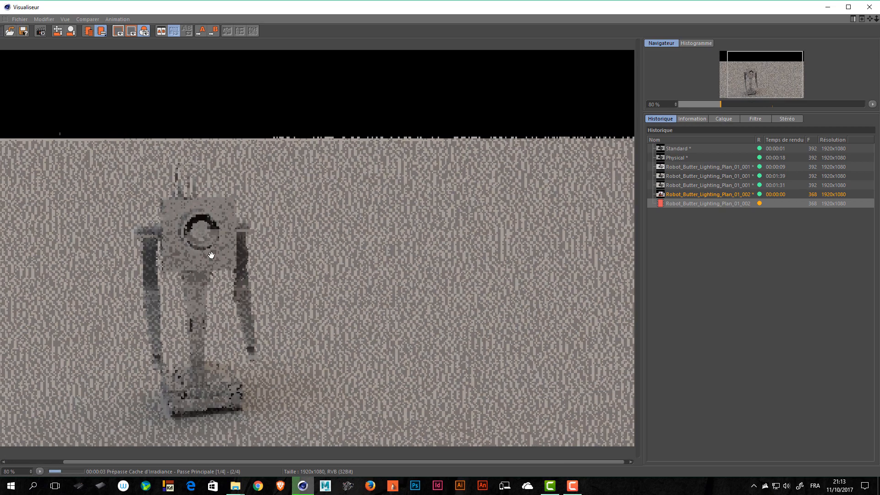
drag(211, 255, 295, 254)
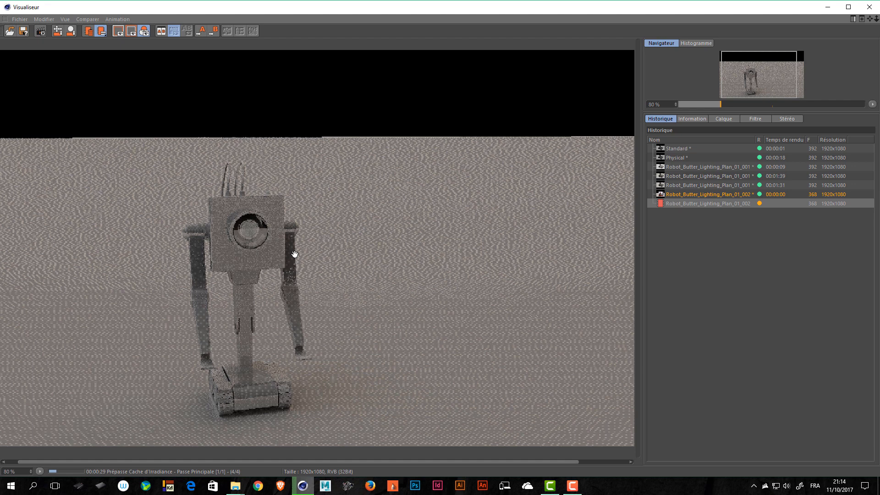
drag(202, 257, 328, 238)
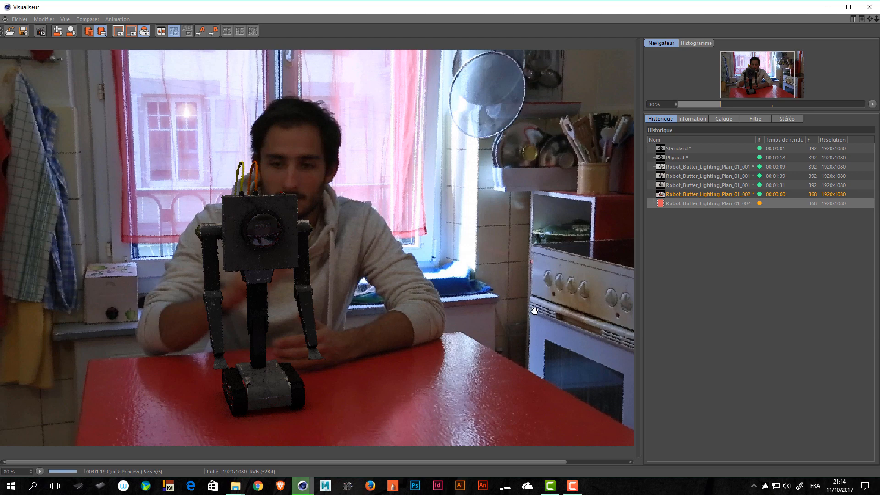
Step: Examine the progressive render's grain close up along the table edge, on the robot's tracked base and over the whole robot
scroll(530, 402, up, 7)
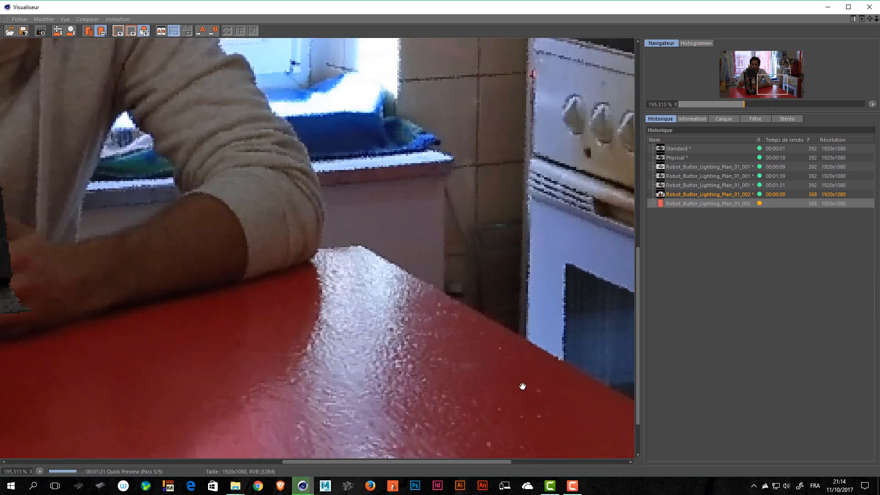
scroll(502, 358, up, 2)
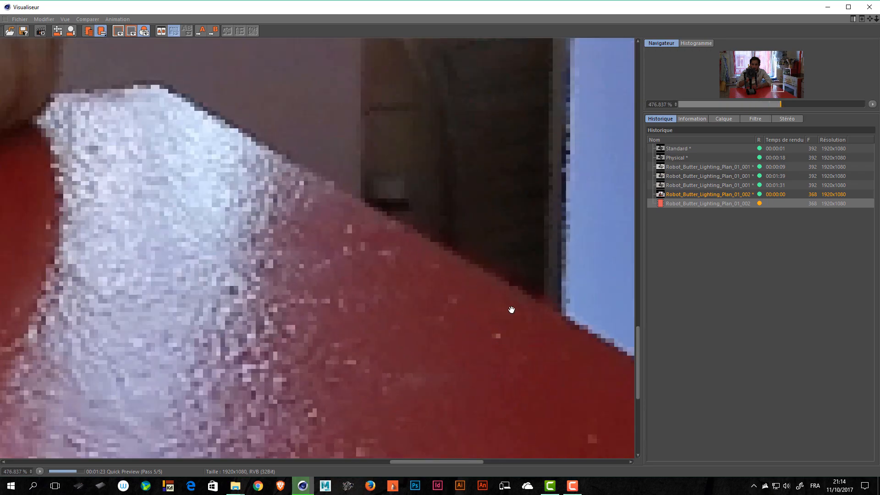
drag(440, 296, 425, 312)
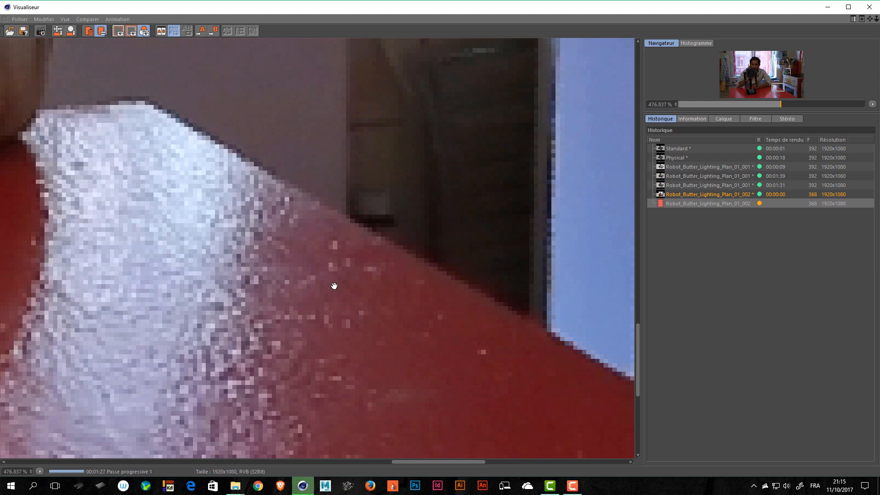
drag(165, 225, 611, 171)
drag(163, 248, 472, 224)
drag(188, 243, 407, 263)
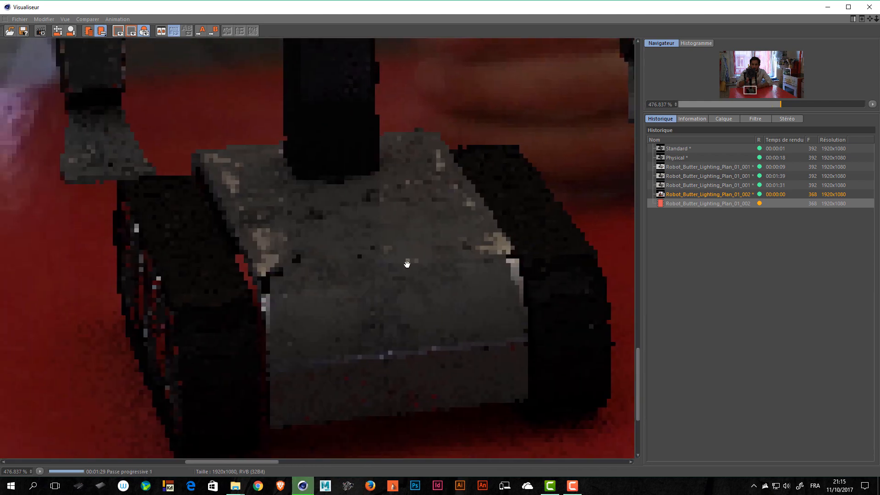
drag(209, 264, 305, 259)
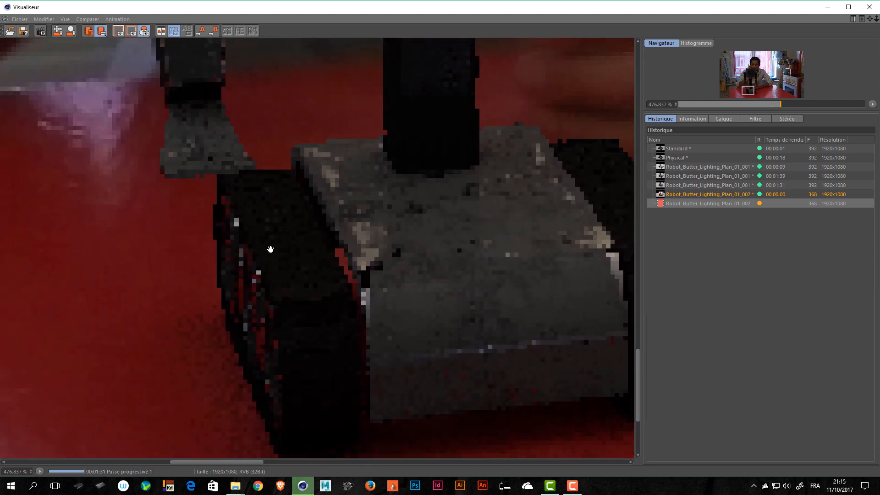
drag(478, 260, 313, 245)
drag(529, 218, 489, 216)
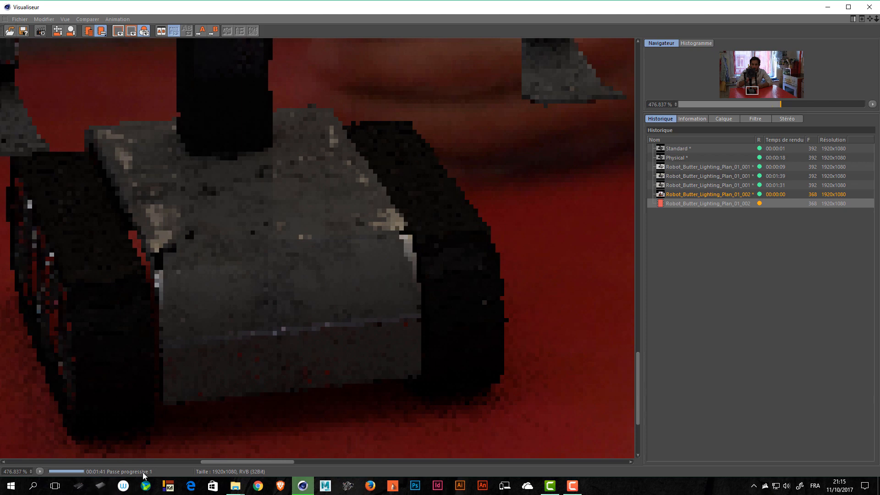
scroll(311, 301, down, 1)
scroll(311, 301, down, 5)
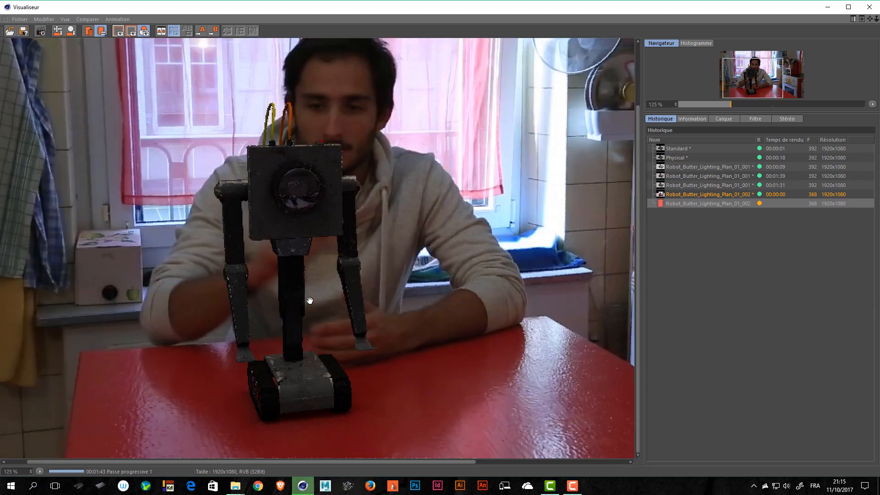
scroll(309, 300, up, 1)
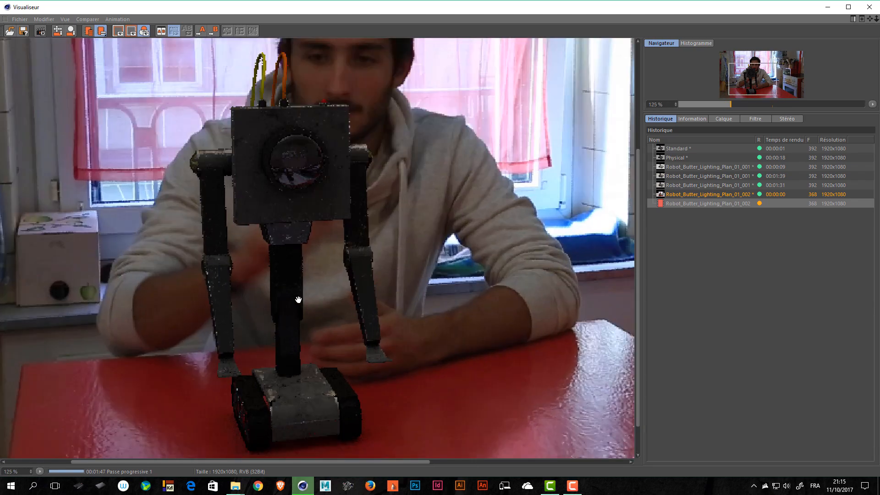
Step: Stop the running render, disable Occlusion ambiante and Illumination globale in the render settings, and save the scene
click(869, 12)
click(499, 277)
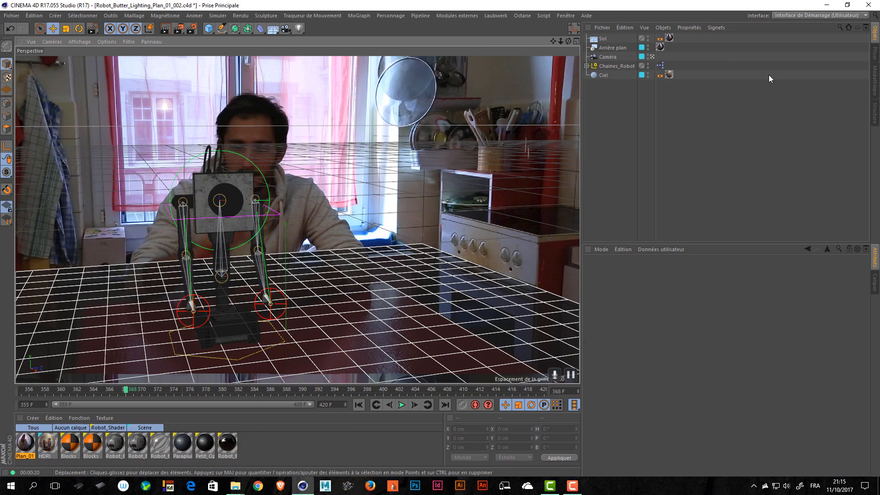
click(192, 29)
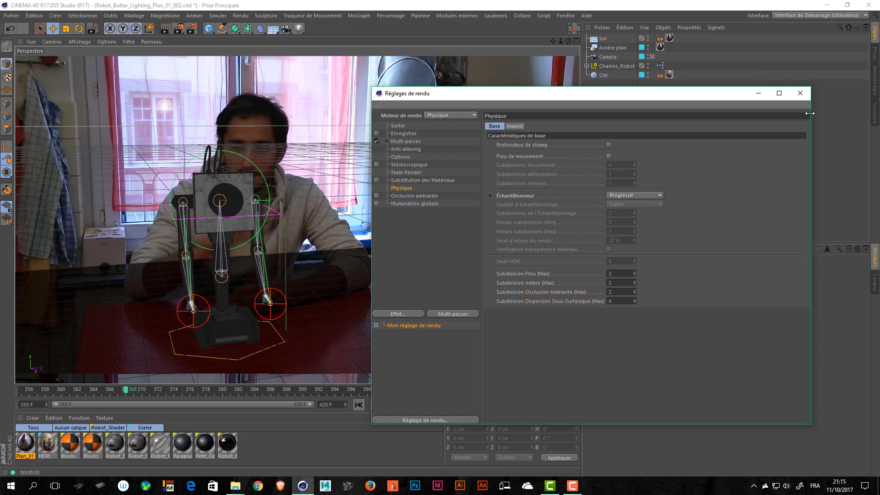
click(800, 93)
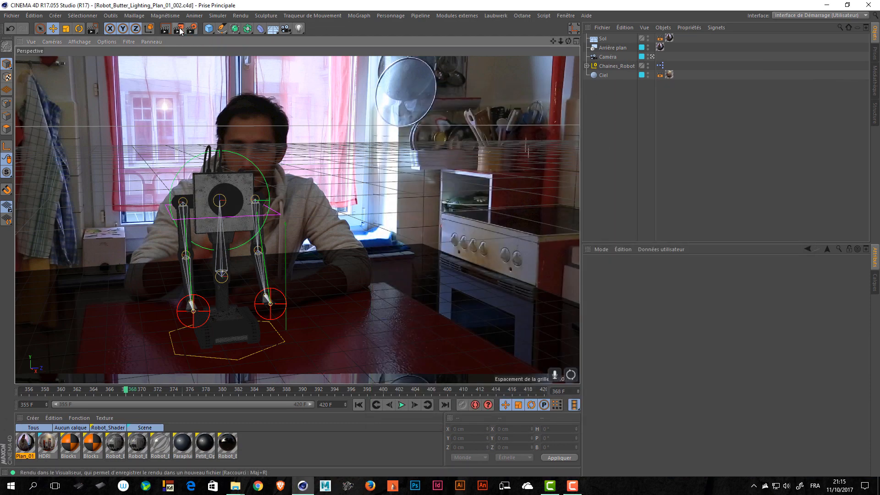
Step: Render the frame again in the Visualiseur and inspect the robot's tracks and head close up
click(177, 29)
click(478, 279)
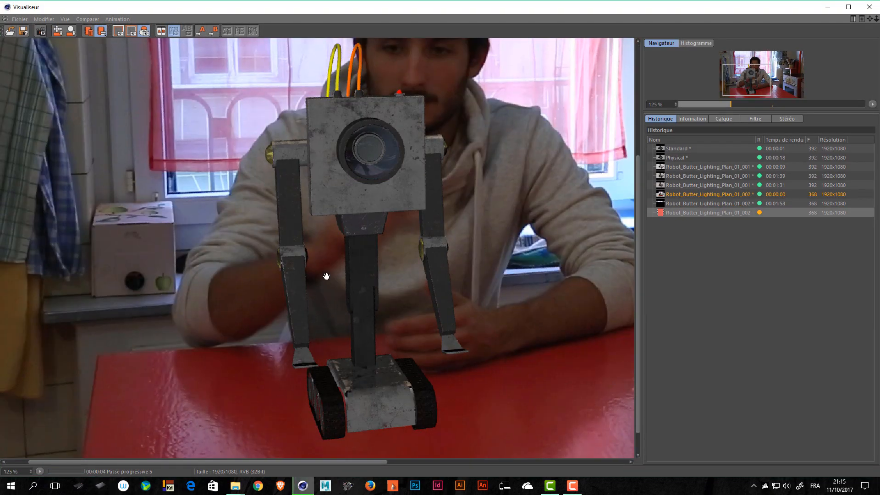
scroll(477, 406, up, 10)
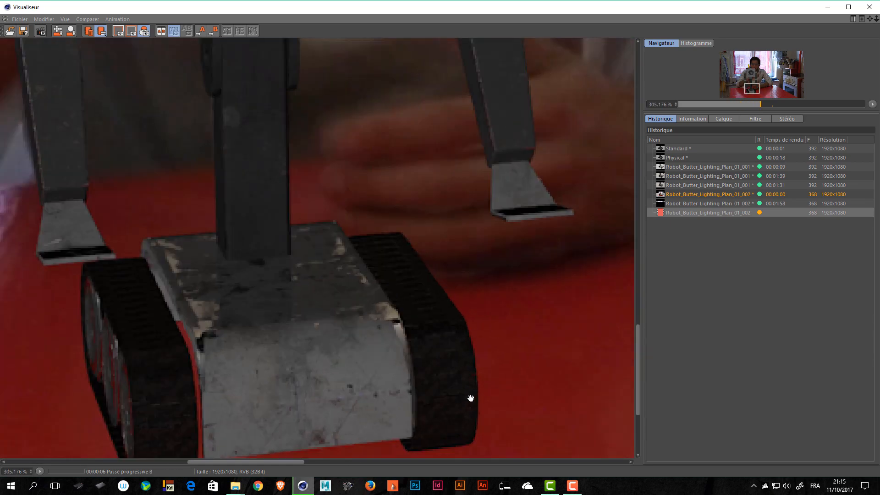
drag(406, 249, 390, 249)
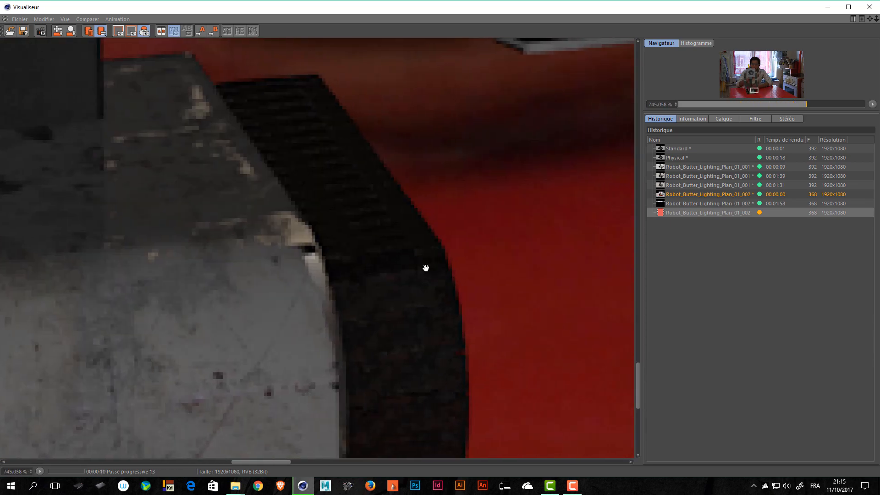
scroll(255, 271, down, 7)
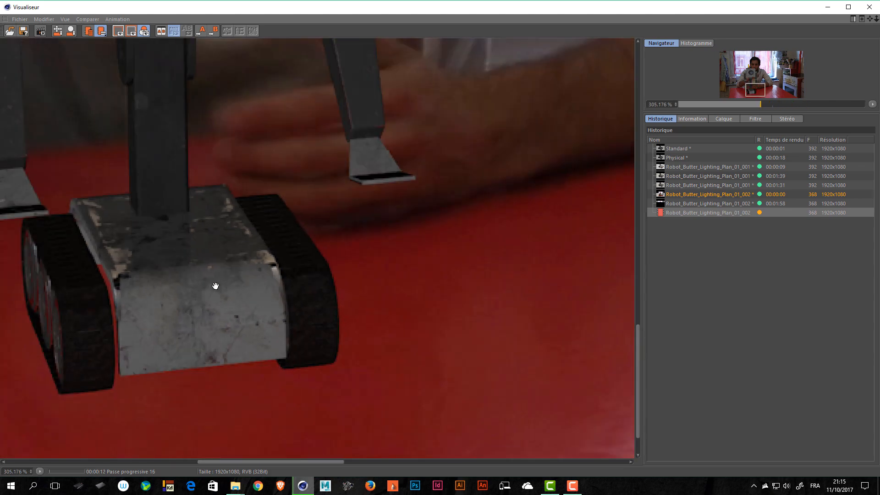
scroll(305, 260, down, 2)
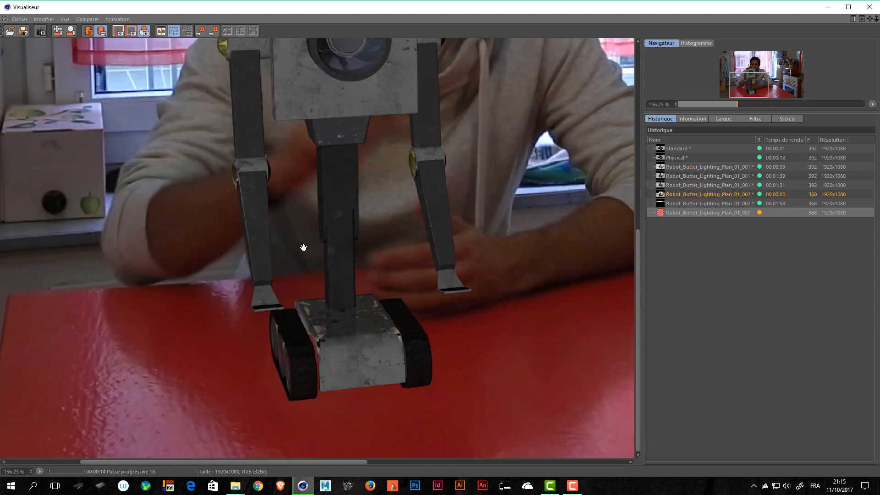
scroll(316, 273, up, 6)
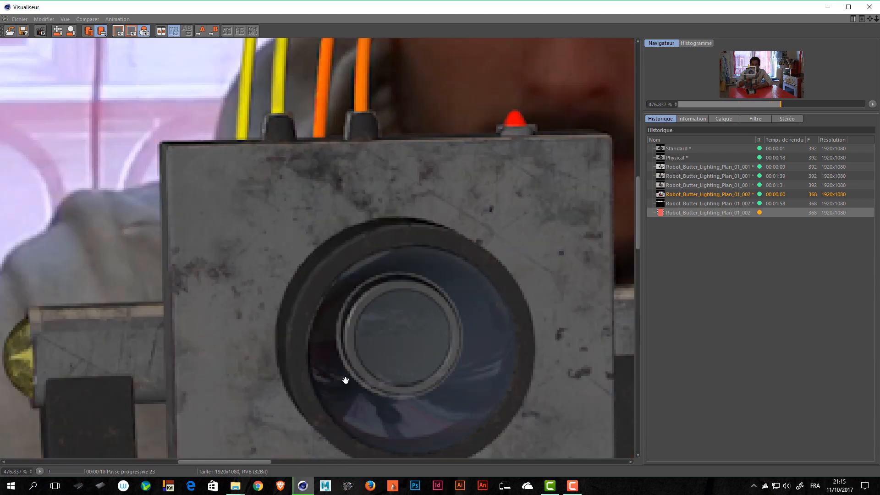
Step: Delete the interrupted Robot_Butter_Lighting_Plan_01_002 render with the 00:01:58 render time from the Visualiseur history
click(717, 204)
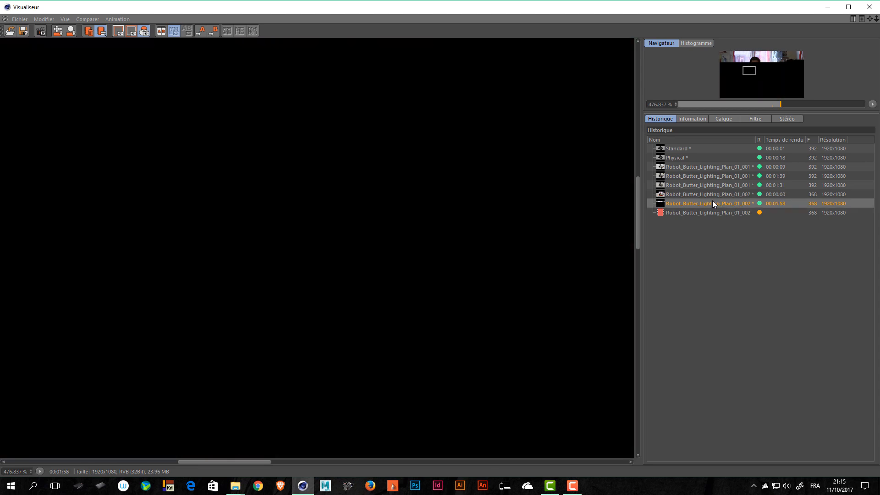
key(Delete)
key(Return)
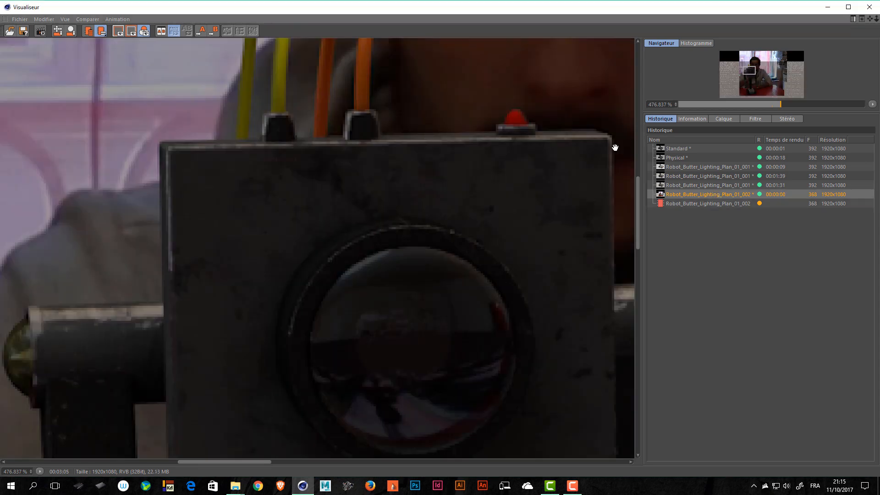
Step: Compare the robot's head in the earlier Robot_Butter_Lighting_Plan_01_002 render with the running progressive render, and check its arm and tracked base
drag(424, 298, 429, 246)
scroll(426, 246, down, 1)
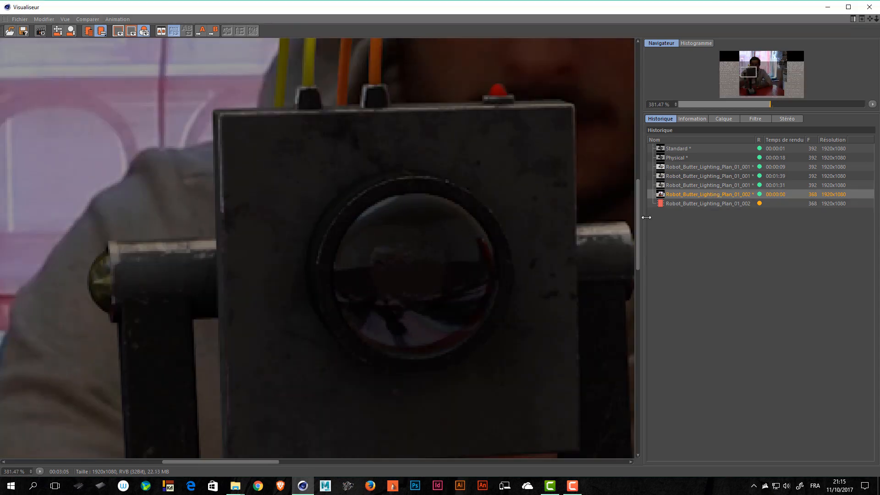
click(700, 204)
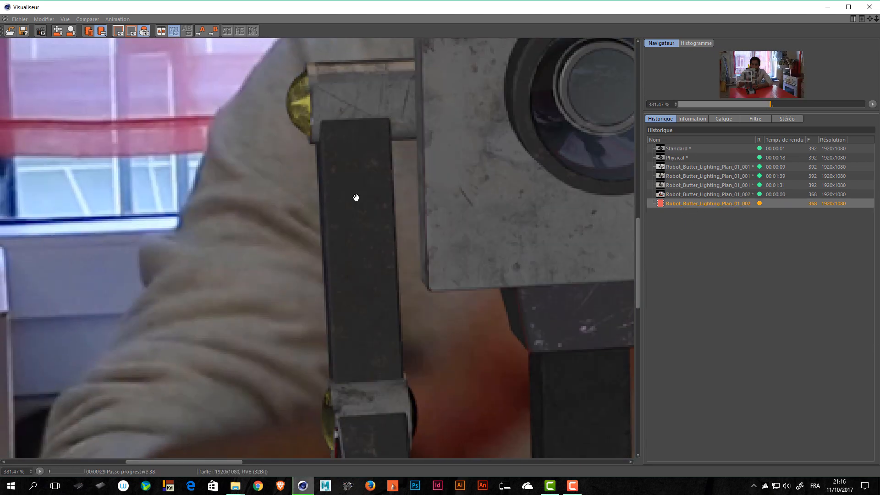
drag(356, 198, 331, 281)
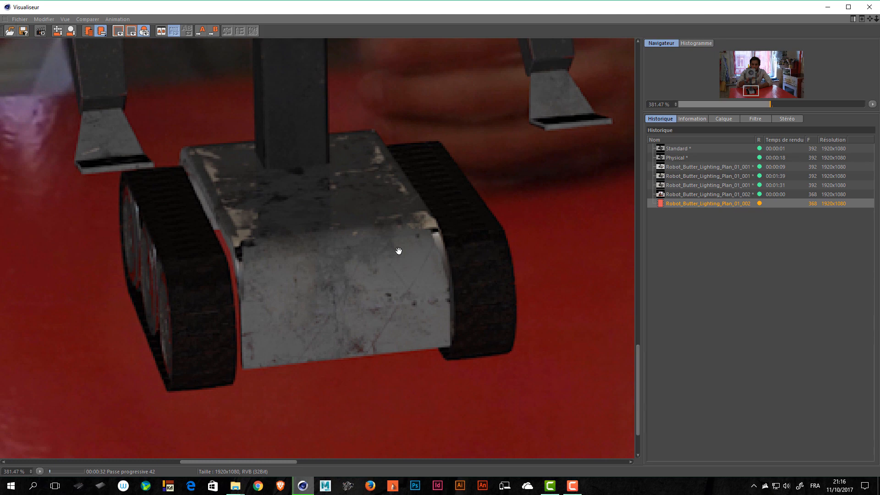
scroll(399, 251, down, 3)
scroll(399, 250, down, 1)
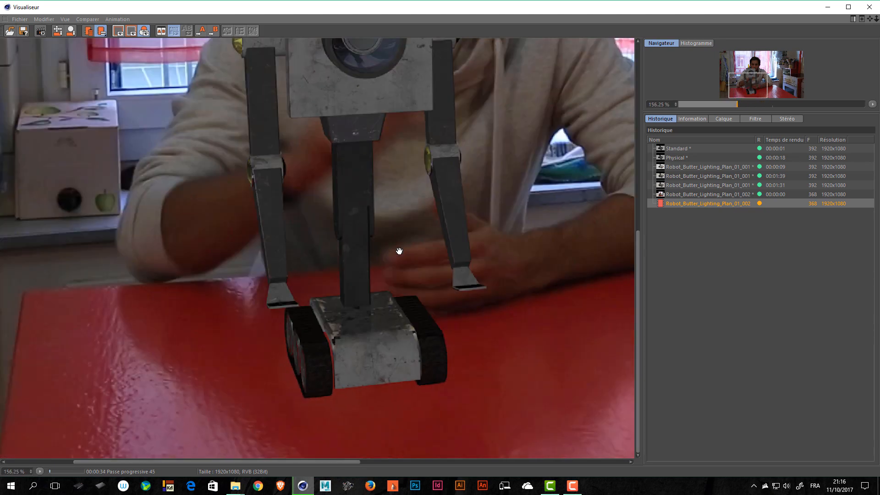
Step: Check the whole robot in the progressive render, then close the Visualiseur and stop the render, leaving the render settings as they are
scroll(398, 250, down, 2)
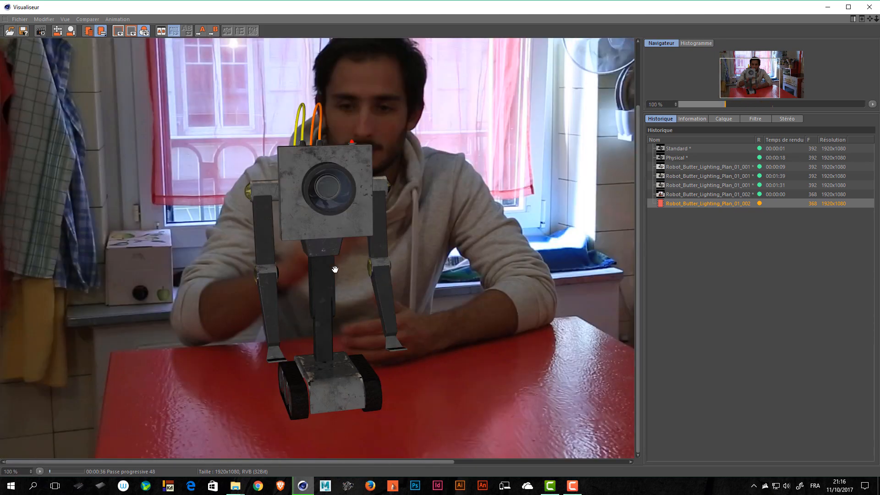
drag(335, 269, 369, 205)
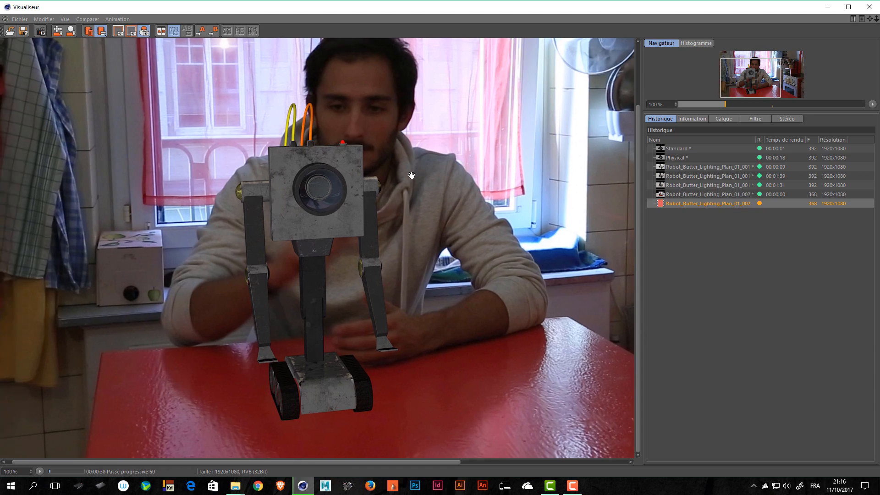
click(869, 7)
click(454, 279)
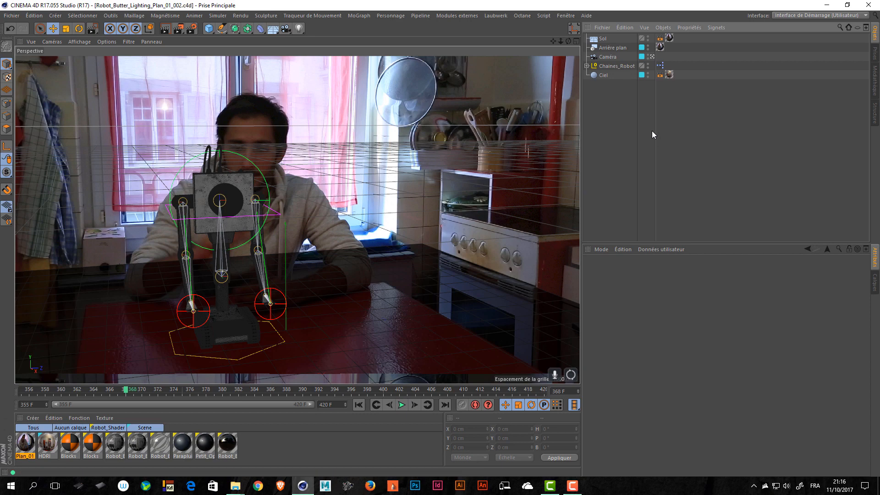
click(192, 28)
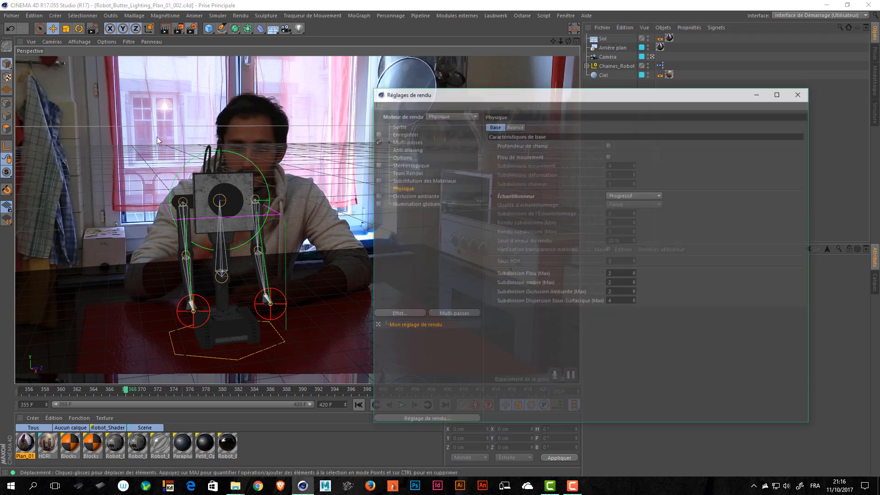
click(800, 93)
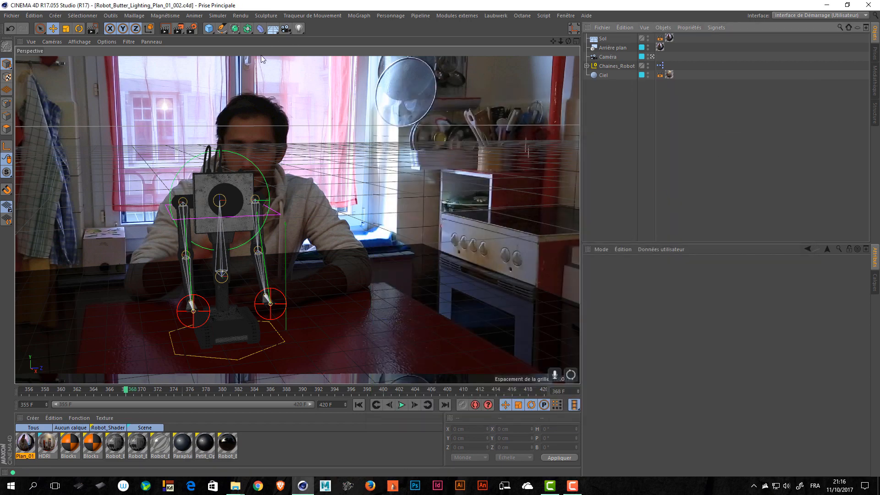
Step: Open a new separate view window, place it over the scene and enlarge it
click(151, 42)
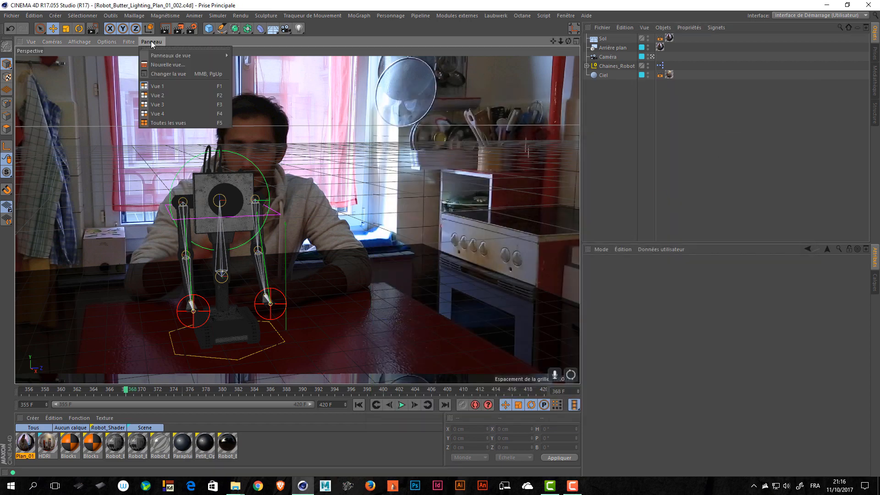
click(164, 64)
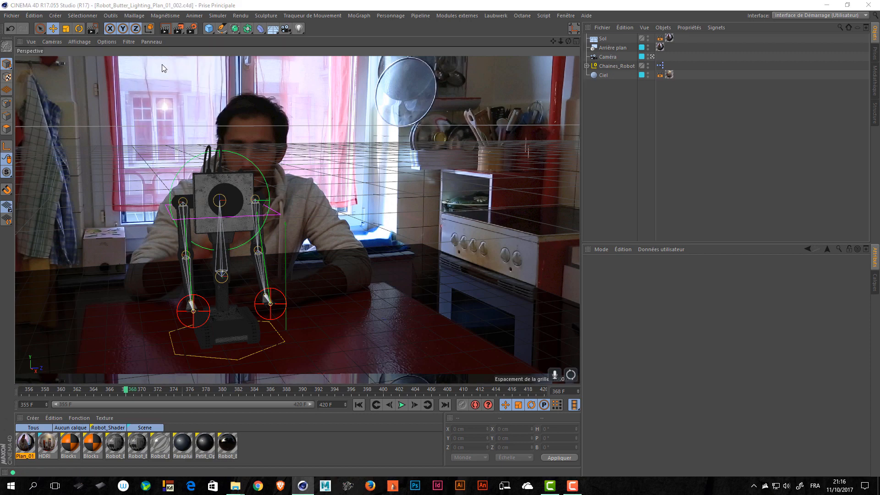
drag(87, 39, 444, 155)
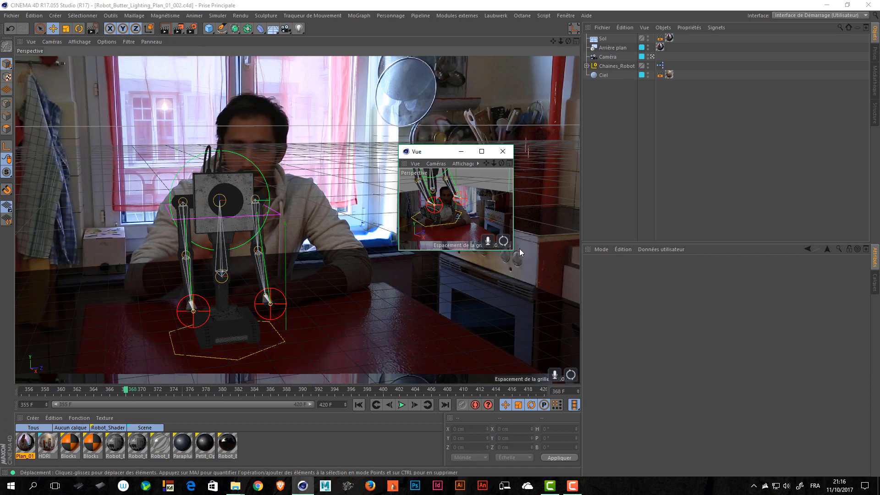
drag(514, 252, 693, 317)
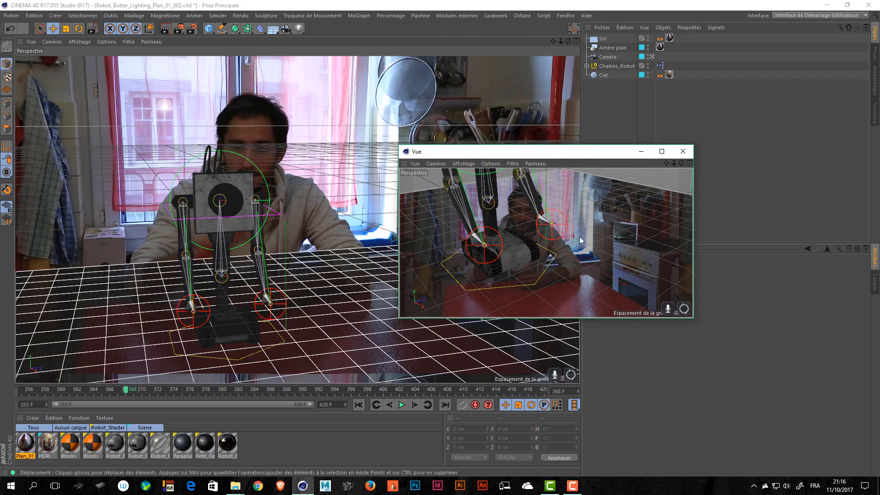
Step: Set the new view's camera navigation to Mode objet, frame the whole robot and render that view
click(495, 164)
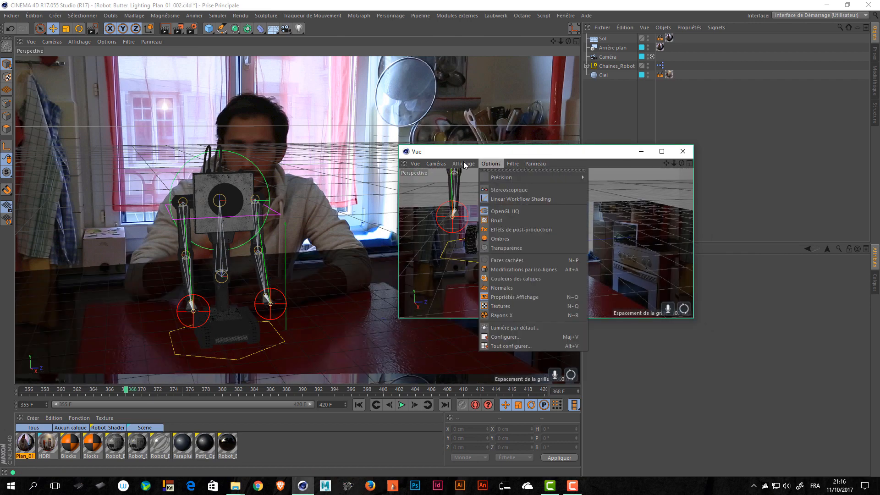
mouse_move(433, 165)
mouse_move(437, 180)
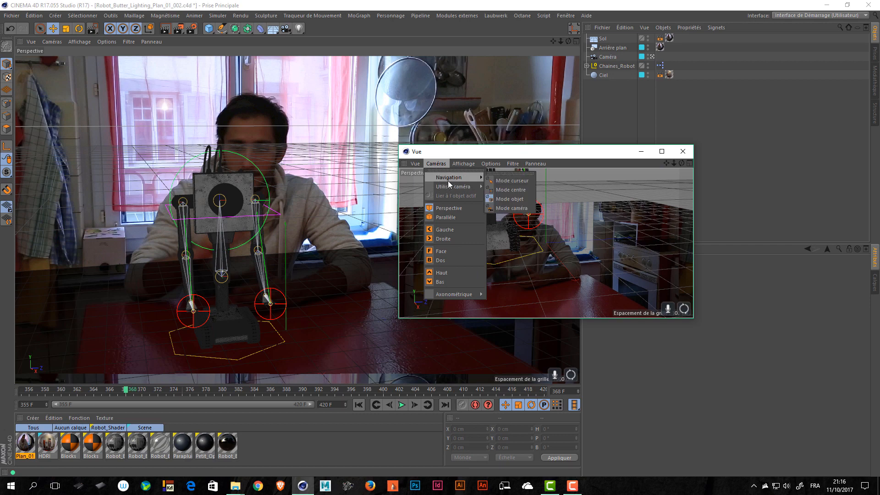
click(516, 201)
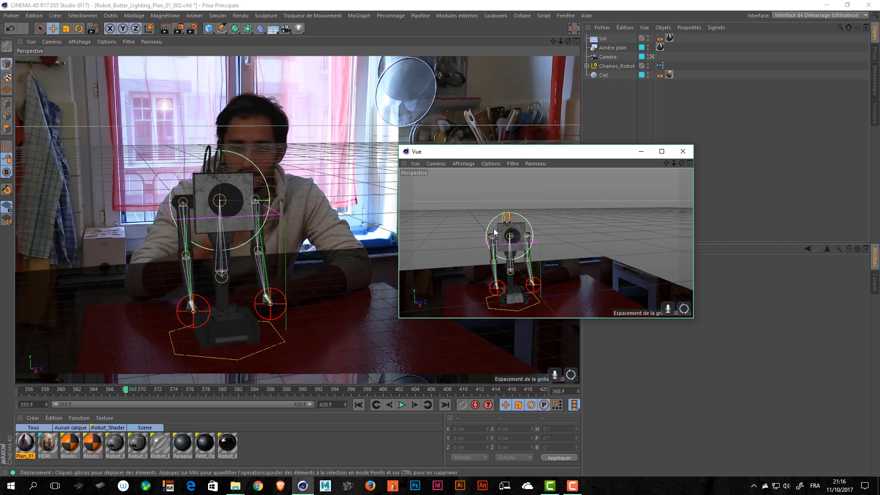
key(ctrl+r)
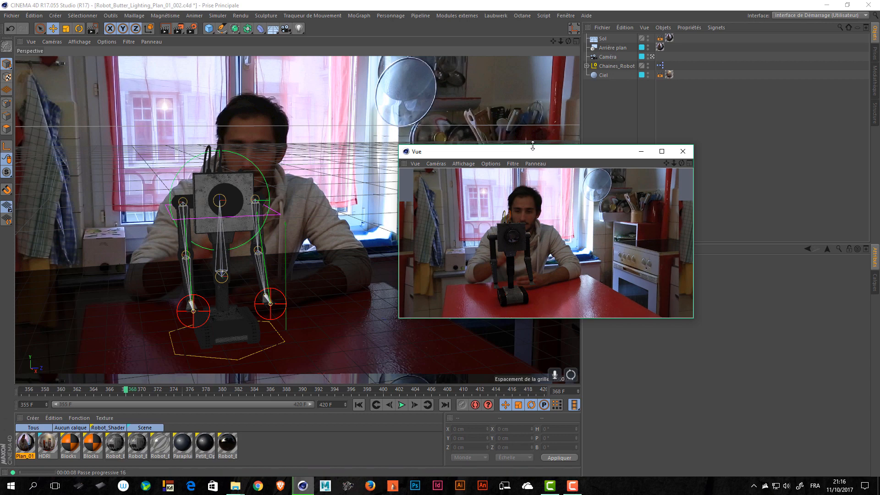
Step: Dock the new view window alongside the attribute manager and reduce the height of its area
drag(519, 156, 487, 307)
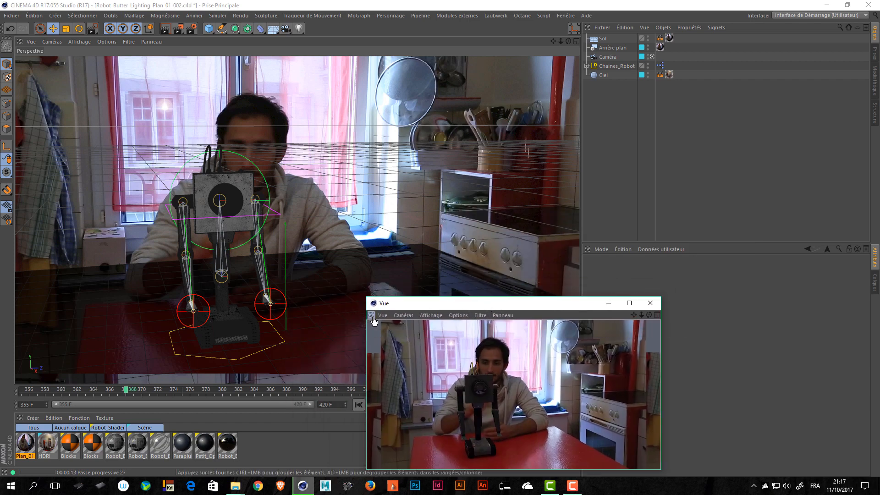
drag(374, 321, 588, 255)
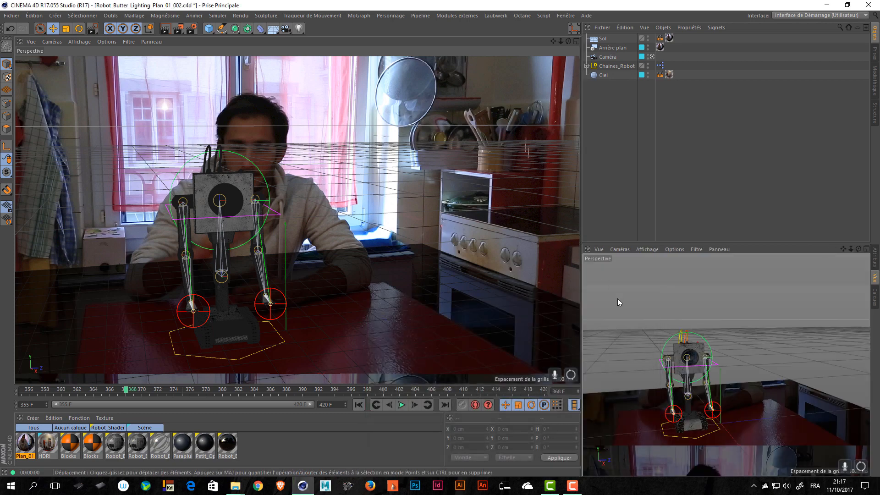
drag(758, 255, 764, 298)
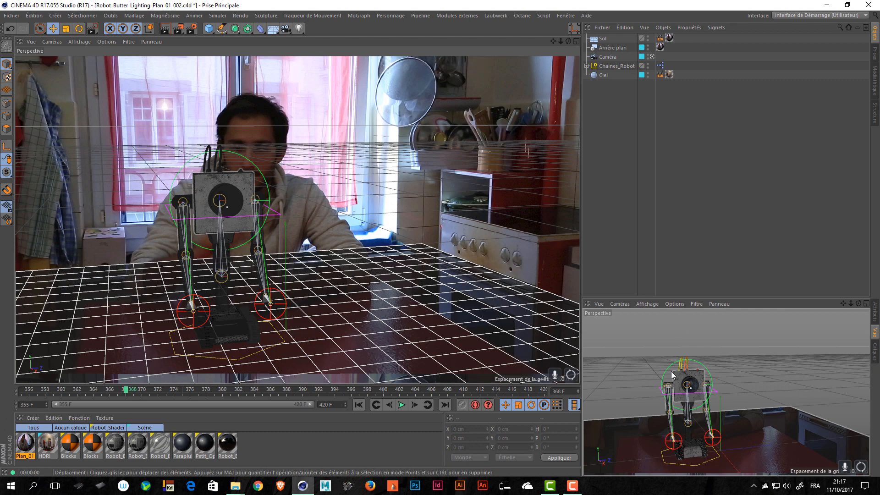
Step: Add a Protection tag to the Caméra object and save the scene
right_click(609, 58)
mouse_move(664, 61)
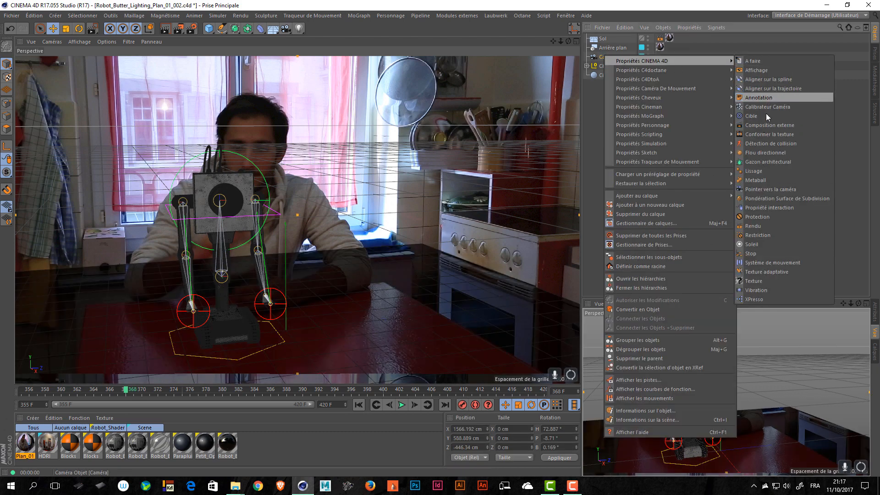
click(775, 224)
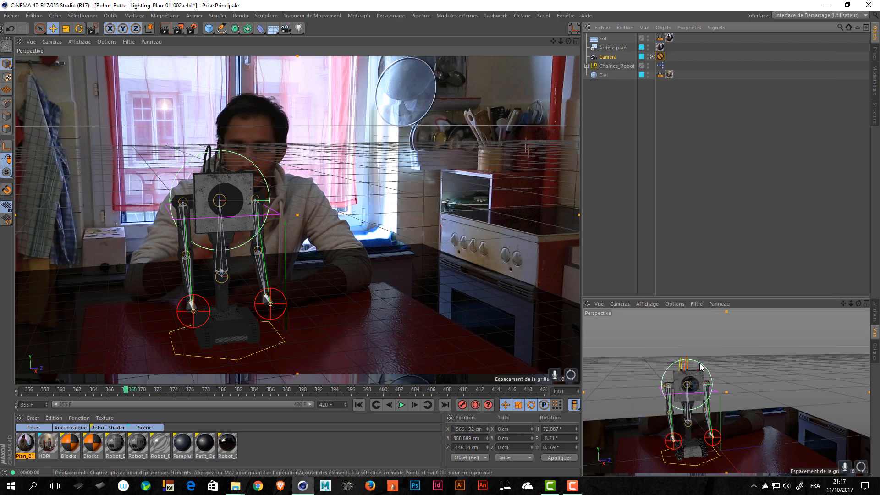
click(740, 230)
key(ctrl+s)
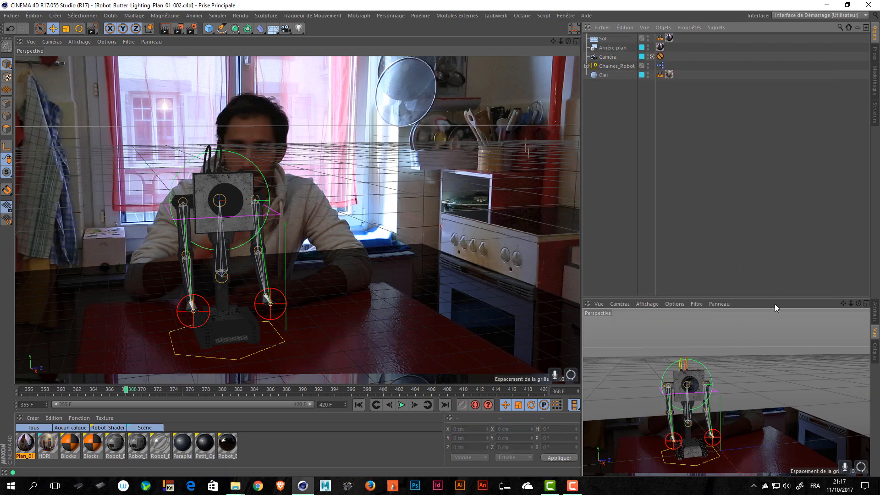
Step: Enable the interactive render region in the docked view, resize it to enclose the whole robot, and save the scene
click(758, 338)
key(ctrl+r)
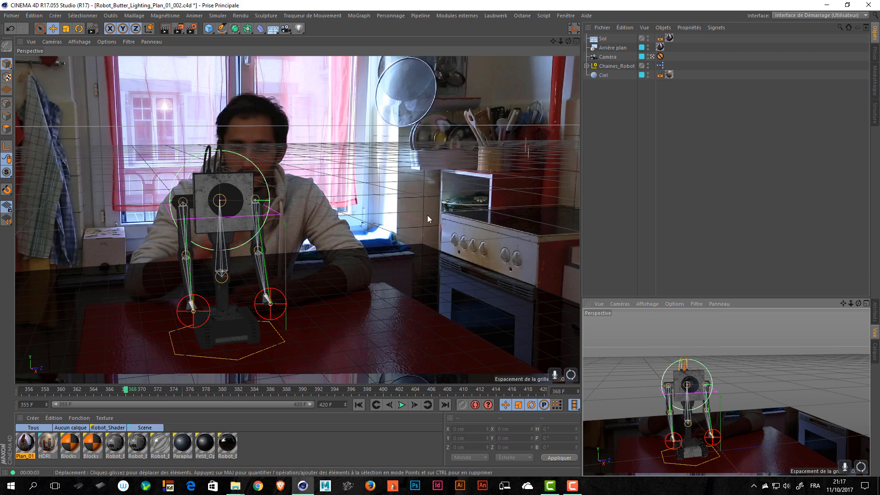
click(181, 28)
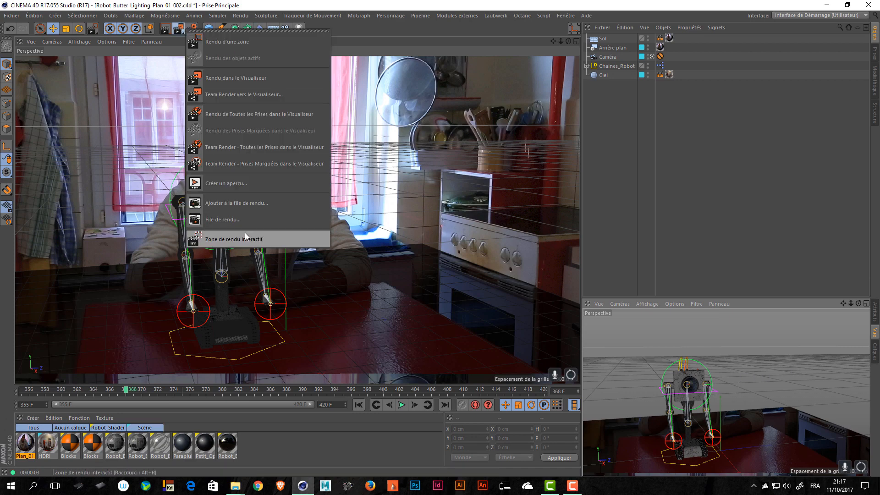
click(215, 243)
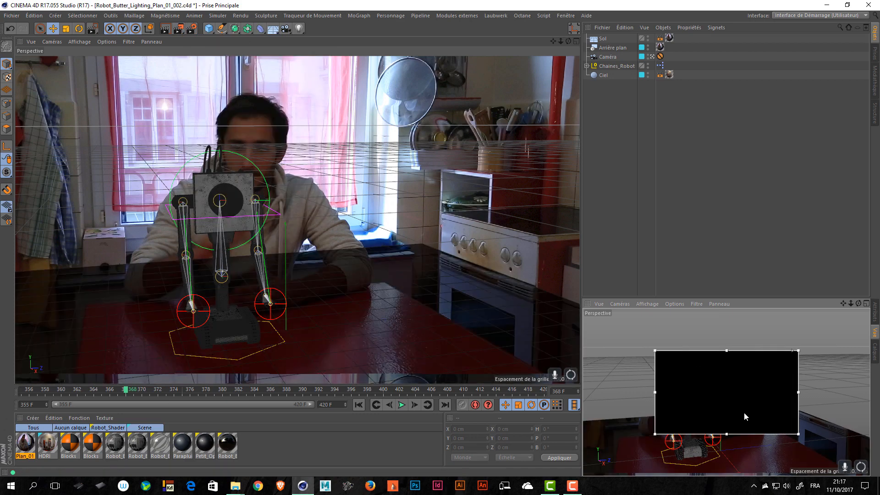
drag(659, 349, 639, 327)
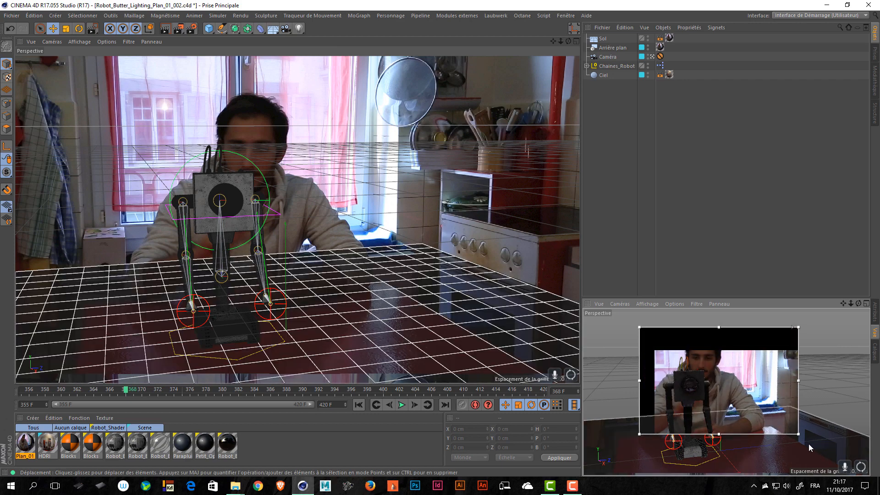
drag(798, 434, 771, 475)
click(742, 467)
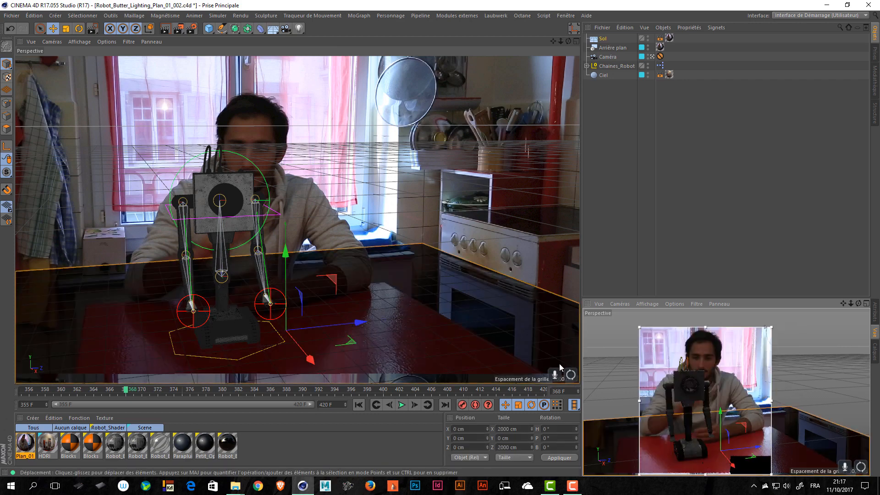
key(ctrl+s)
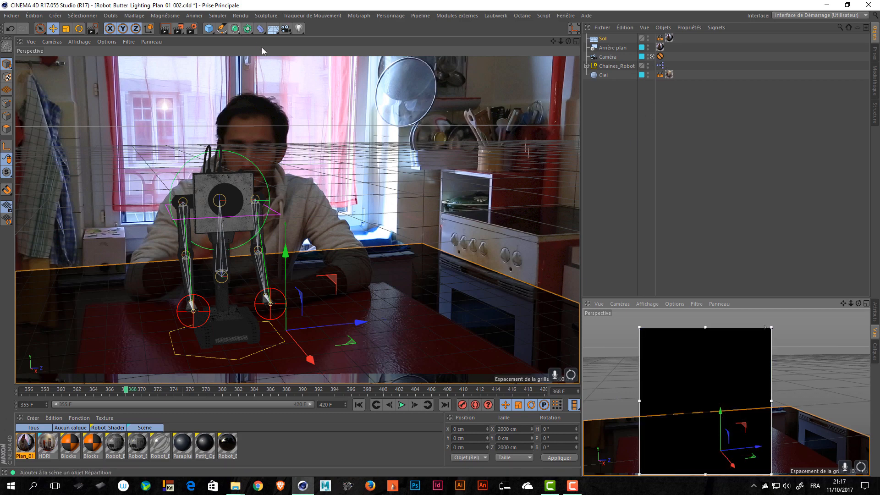
Step: Add a light, raise it to about 320 cm in Y, and toggle it off and on to compare the robot's lighting
click(299, 28)
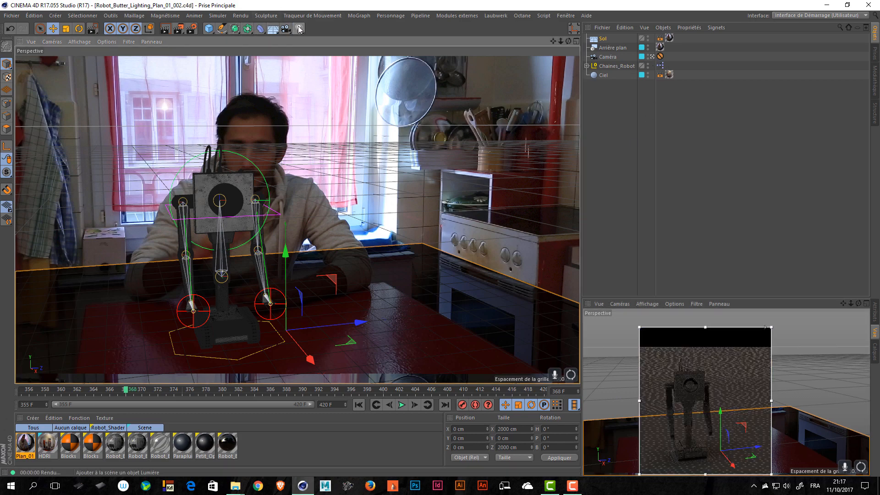
drag(291, 270, 280, 159)
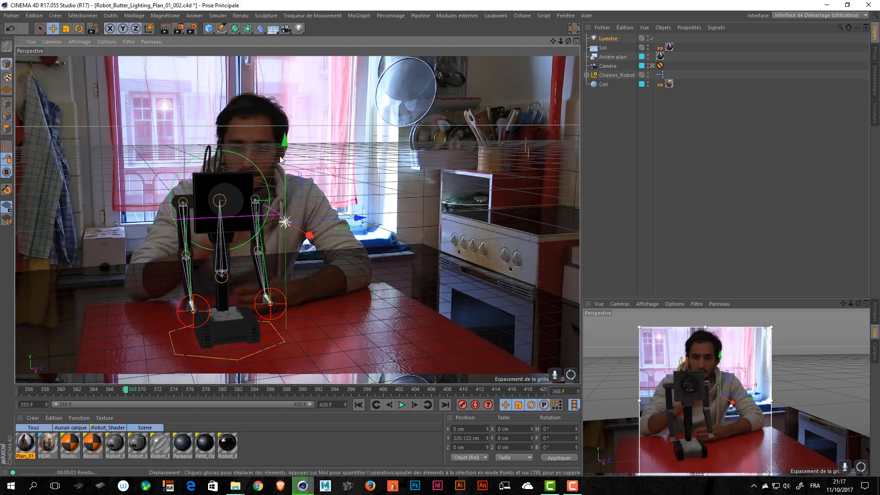
click(651, 39)
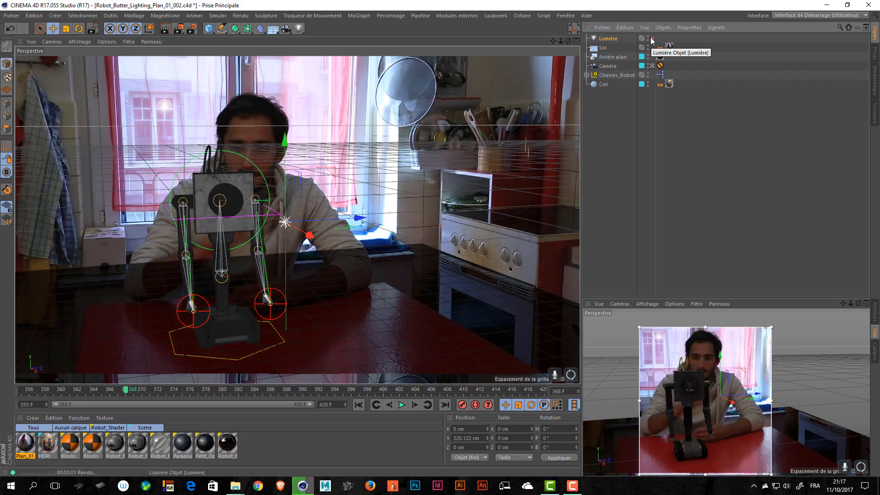
click(652, 38)
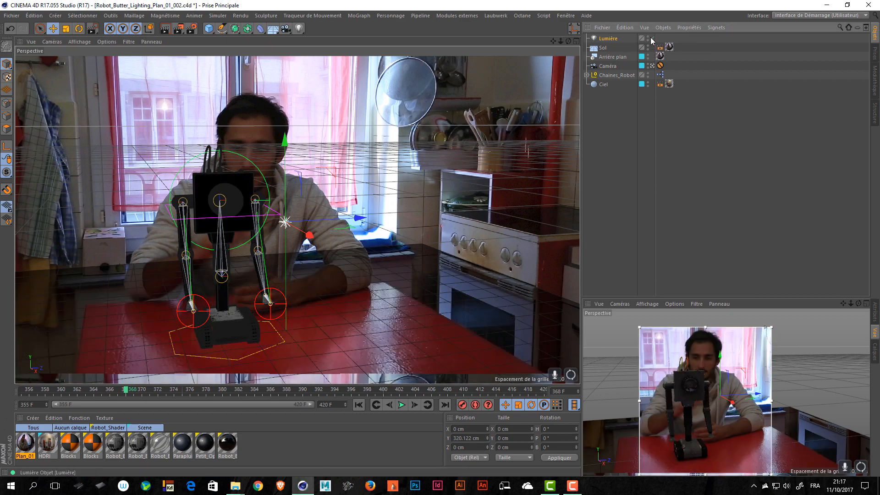
Step: Show all four viewports and display the properties of the Ciel object's Rendu tag
click(575, 41)
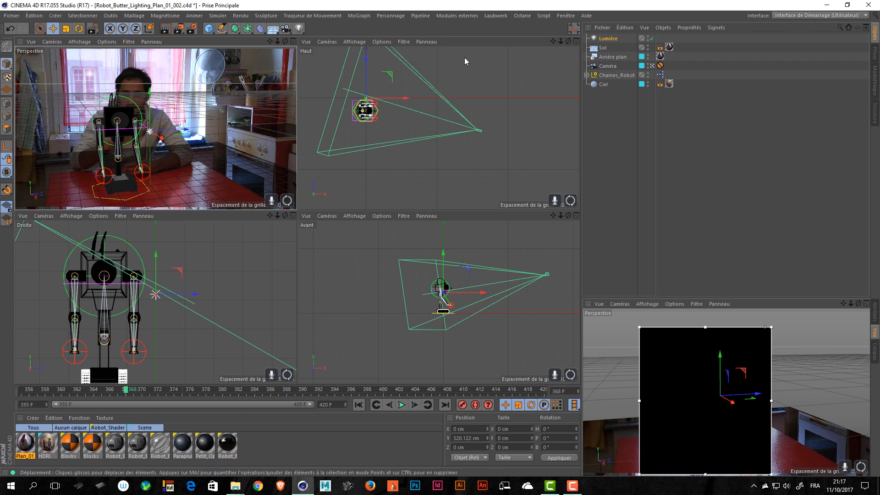
click(606, 86)
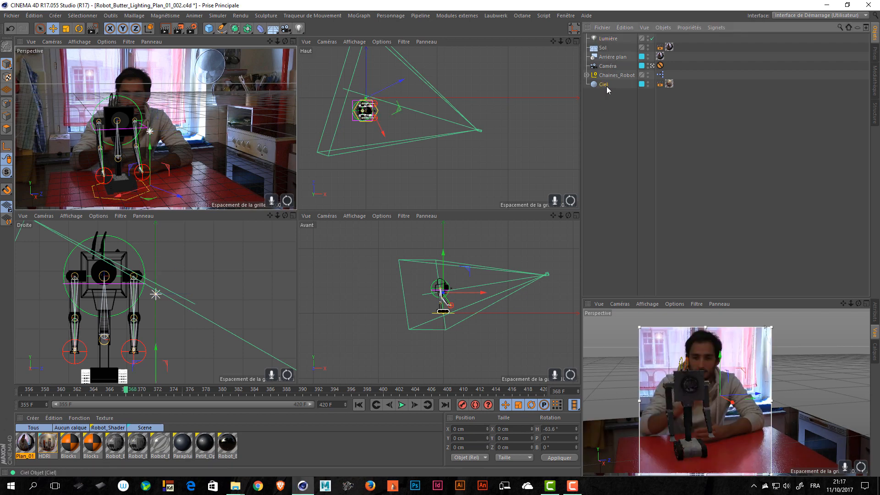
click(660, 86)
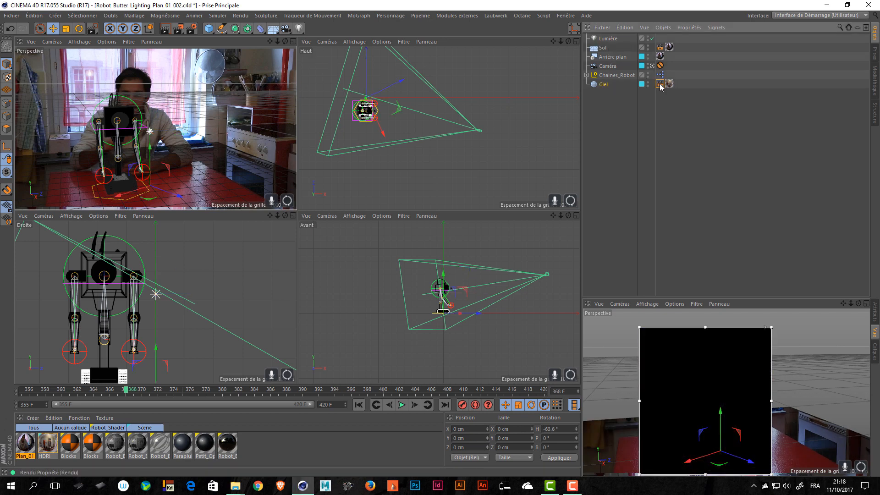
double_click(660, 86)
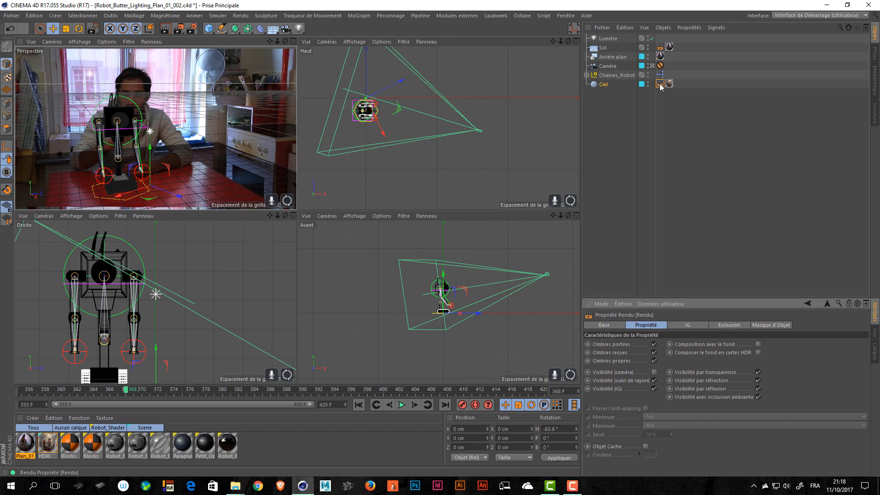
Step: Dock the Attributes manager above the preview view so both remain visible together
click(877, 349)
click(877, 337)
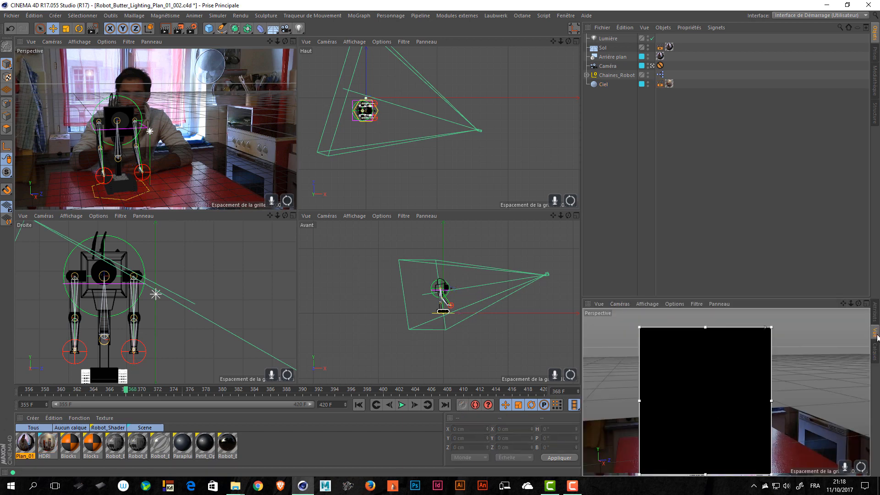
click(876, 318)
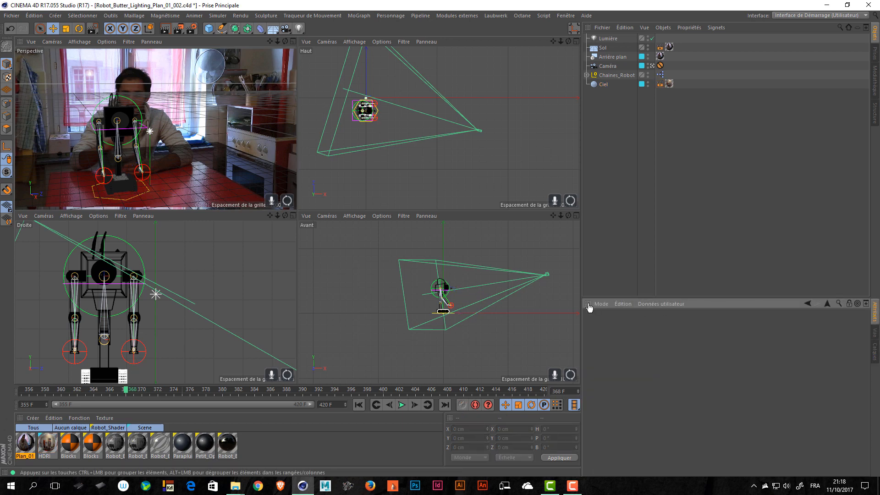
drag(589, 308, 662, 295)
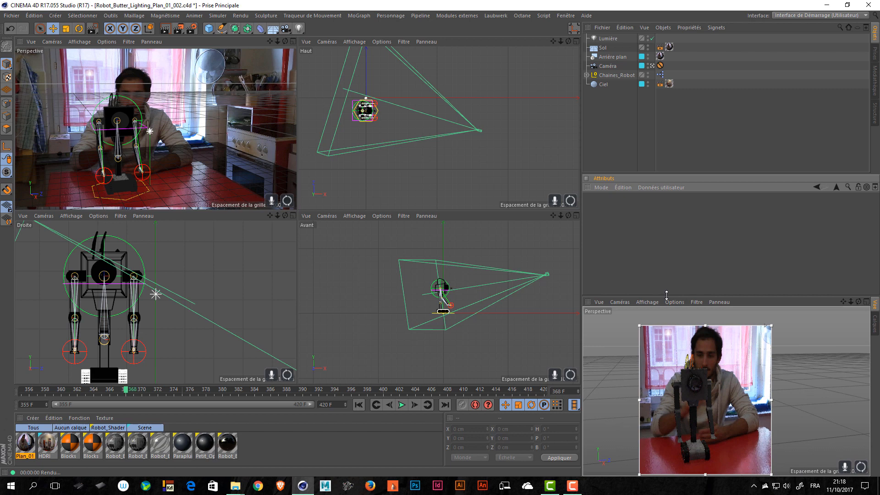
Step: Enable camera visibility in the Ciel object's Rendu tag and rotate the sky to a heading of about 219°
click(660, 83)
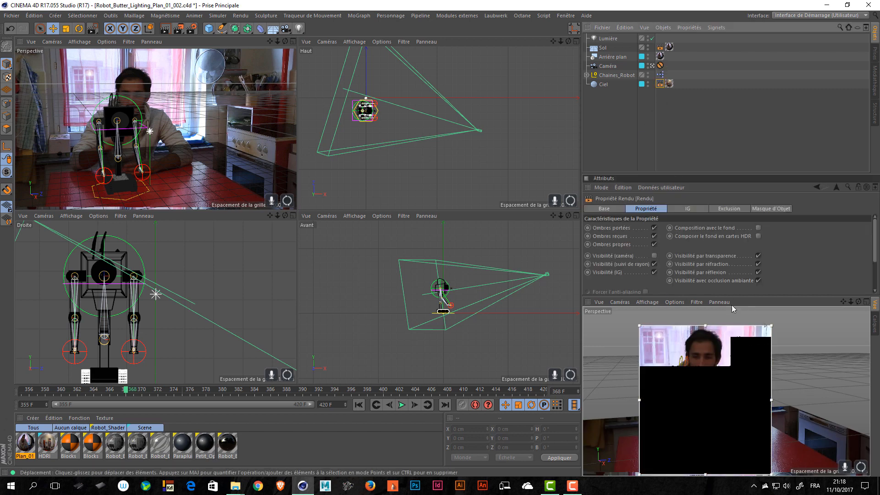
click(654, 255)
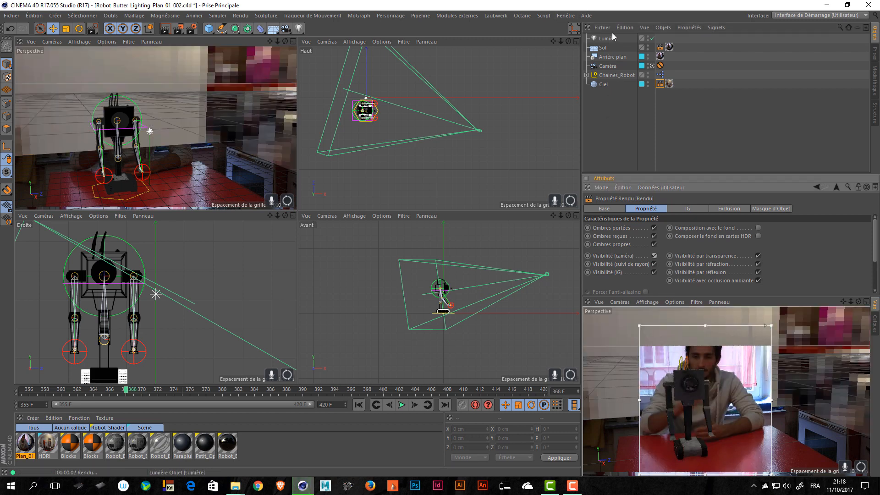
click(604, 85)
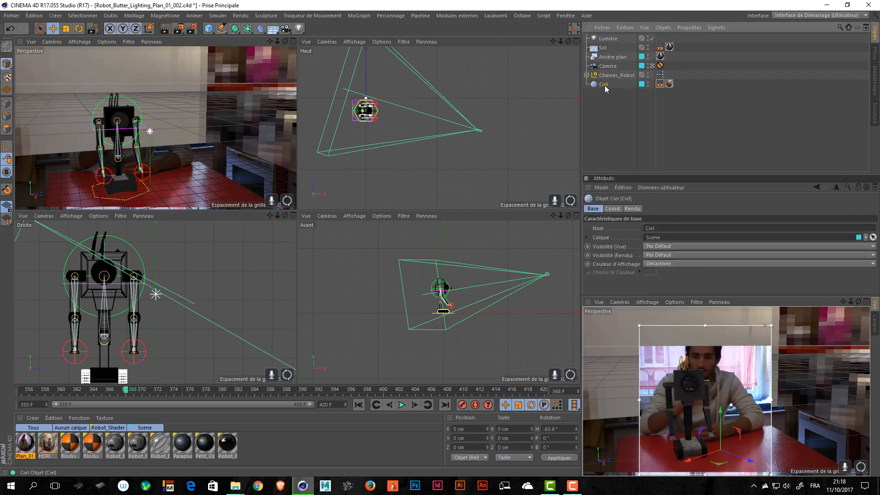
key(r)
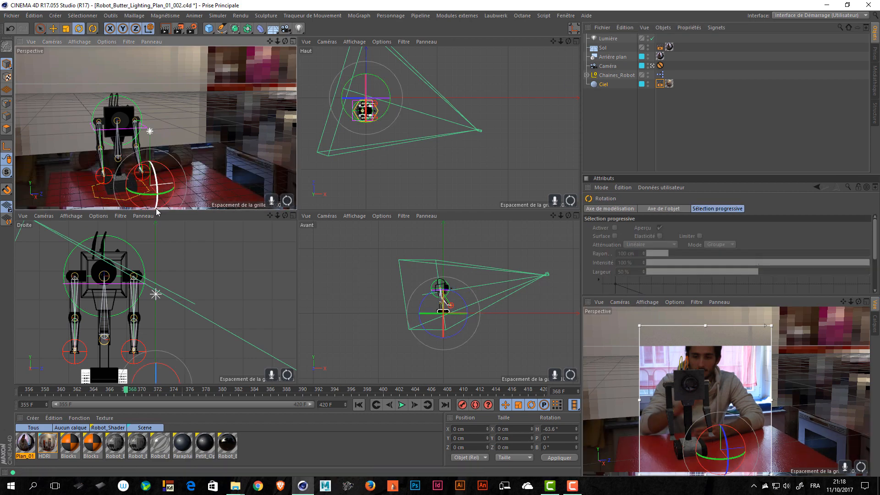
drag(156, 209, 32, 193)
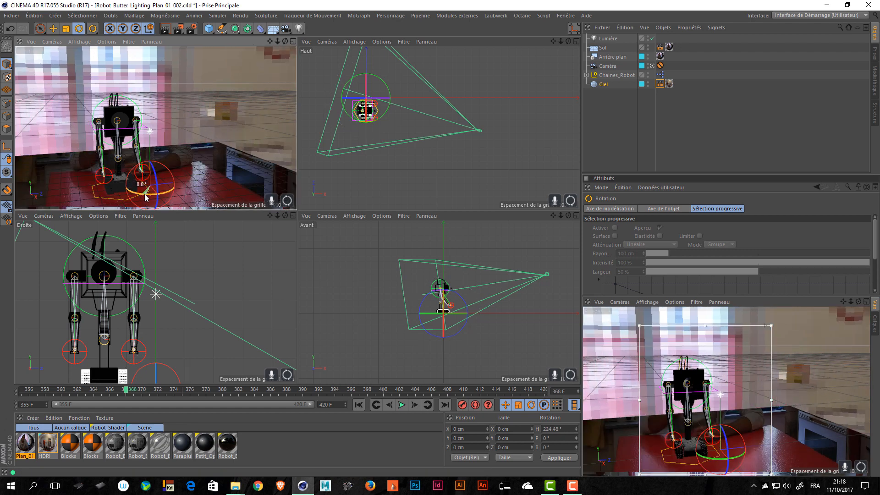
drag(145, 194, 146, 198)
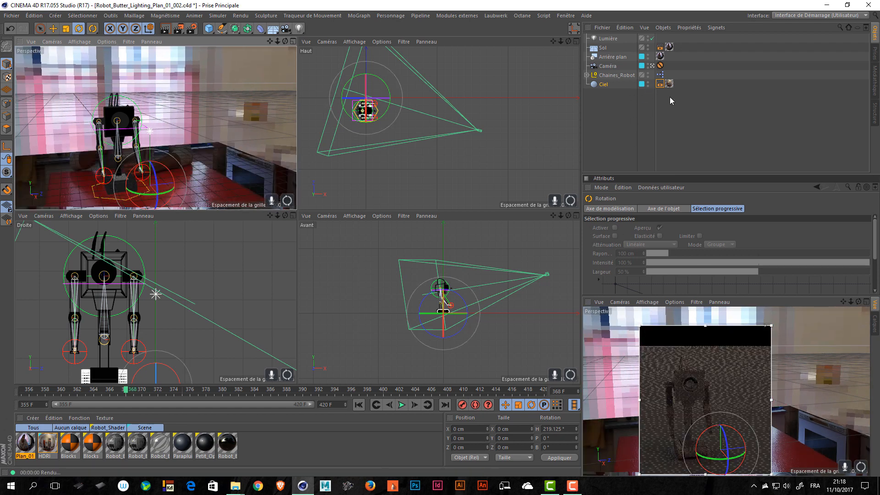
Step: Toggle the Ciel object's camera visibility off and on, and reshape the interactive render region into a wide strip along the preview's upper edge
click(660, 84)
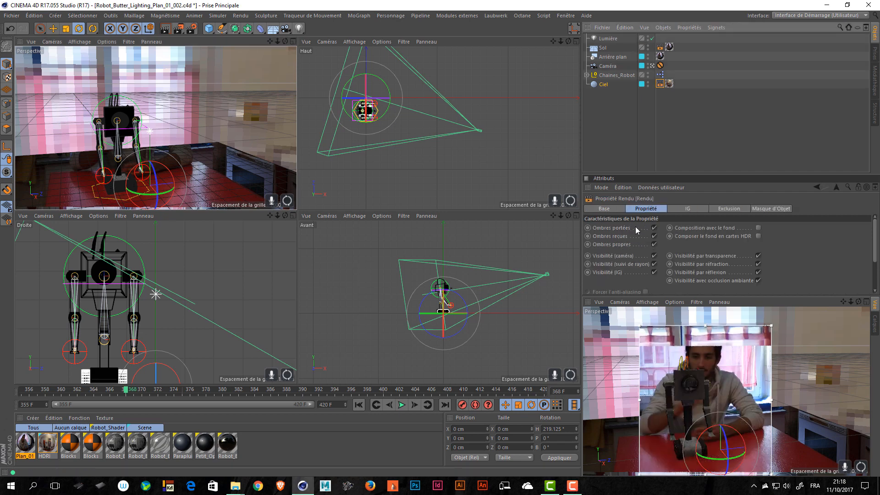
click(654, 256)
click(654, 255)
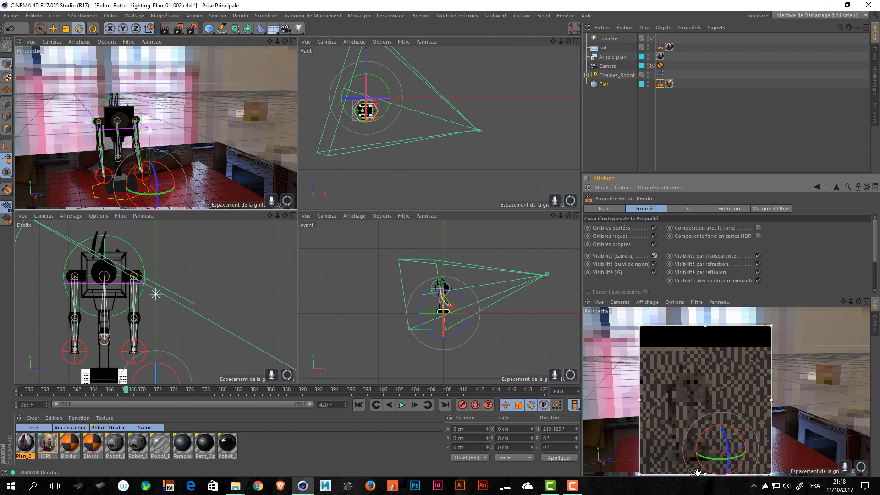
drag(704, 475, 708, 361)
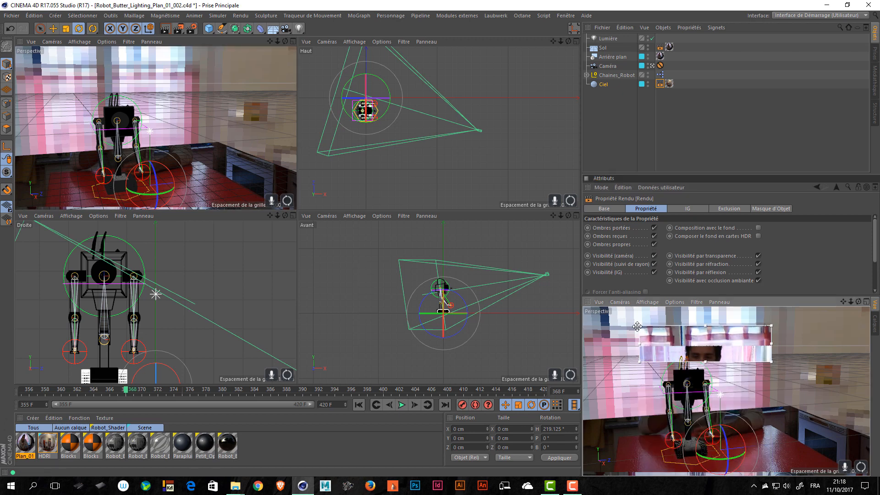
drag(640, 326, 583, 307)
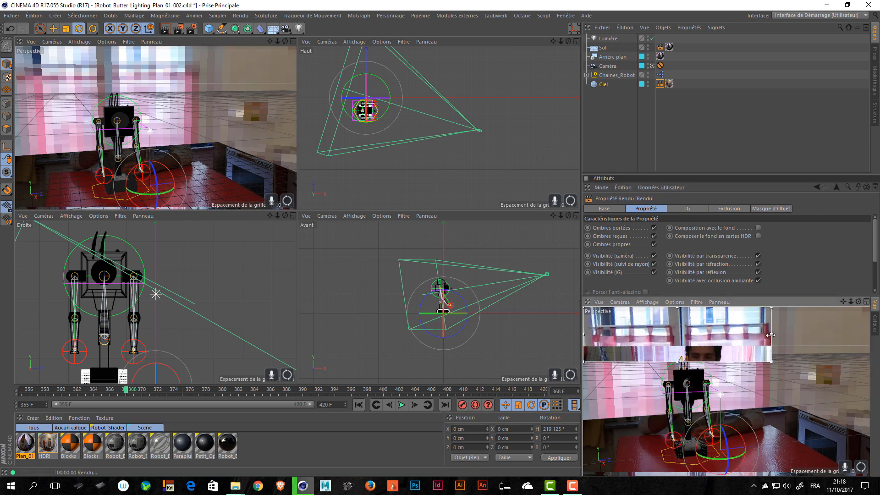
drag(771, 336, 822, 337)
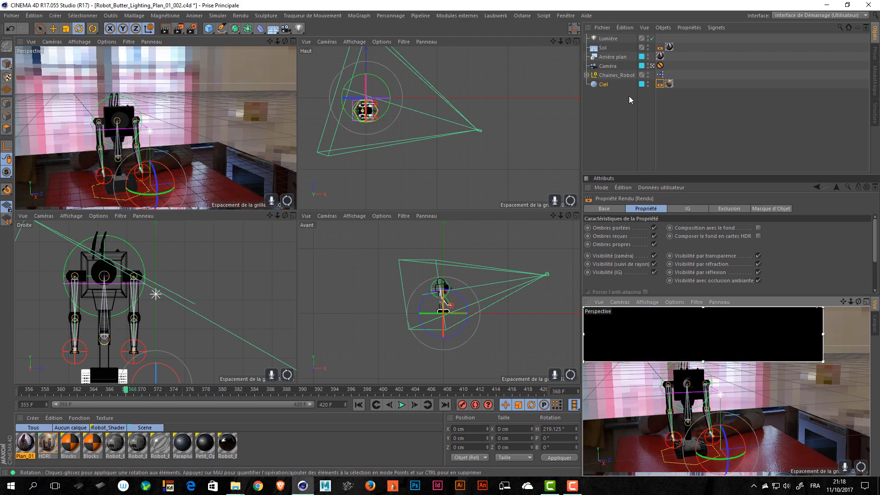
Step: Rotate the Ciel object to a heading of about 212.5° and disable camera visibility in its Rendu tag
click(602, 85)
key(r)
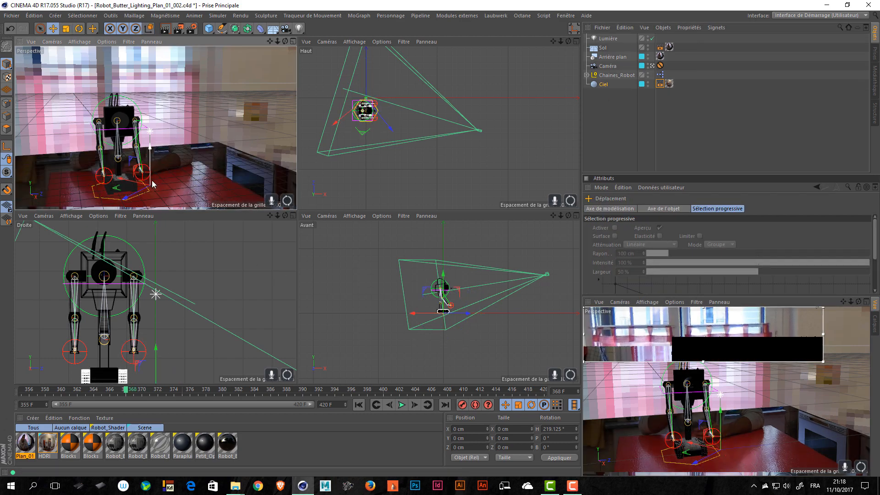
drag(149, 195, 145, 195)
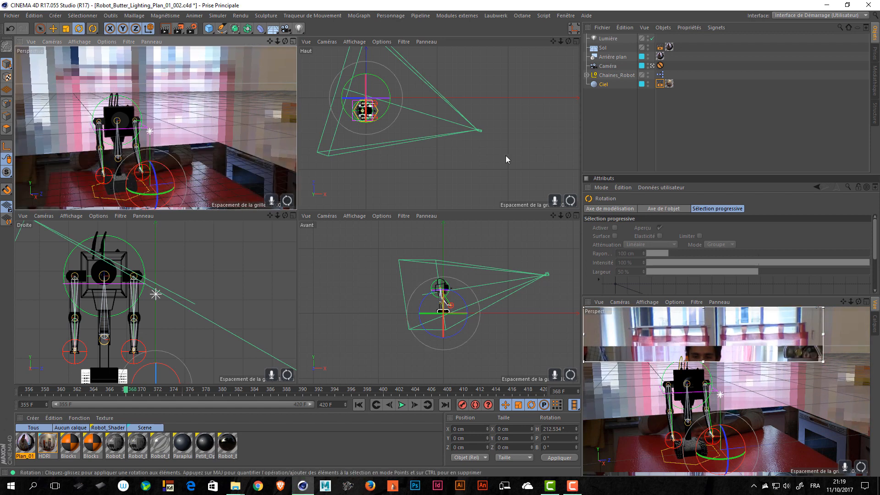
click(660, 84)
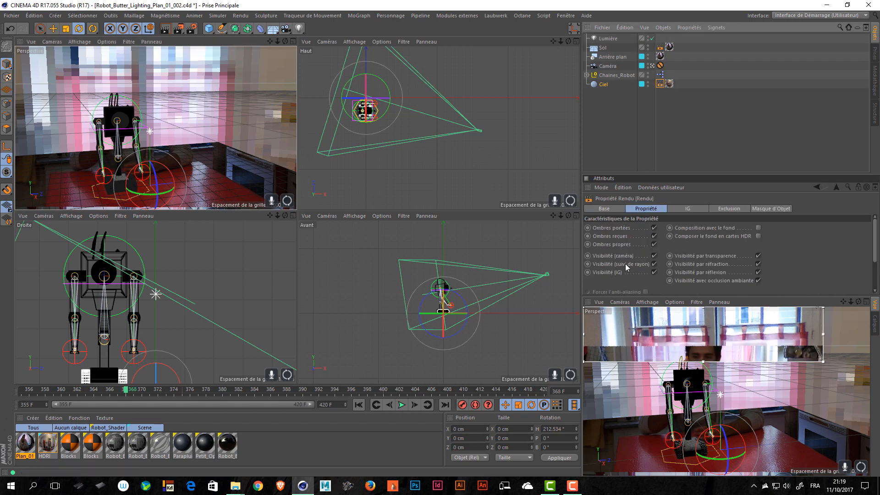
click(654, 256)
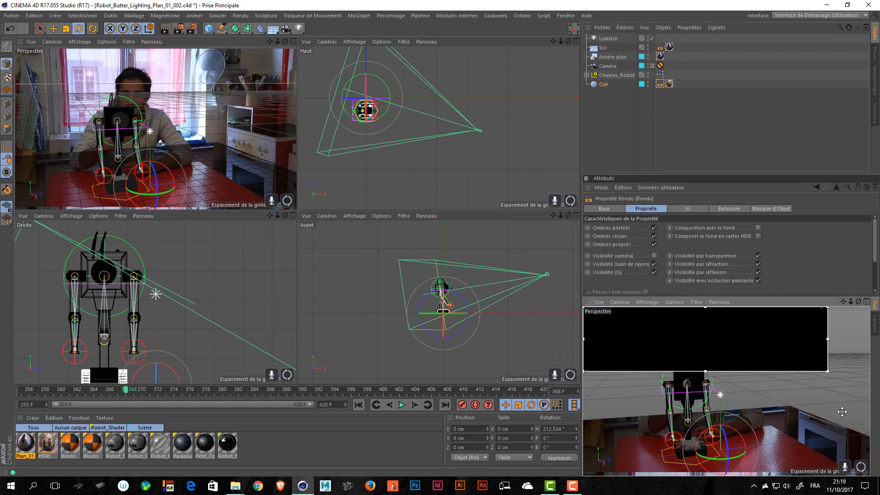
Step: Enlarge the interactive render region to fill the whole docked preview and save the scene
drag(823, 361, 869, 474)
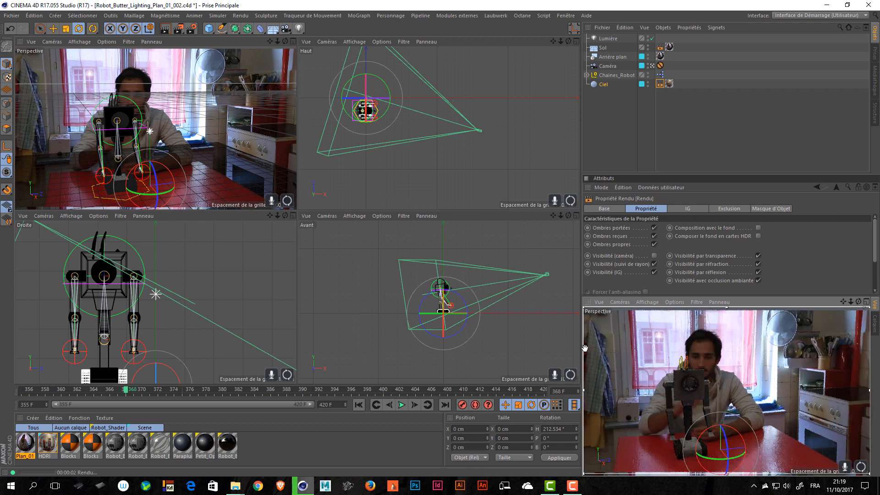
key(ctrl+s)
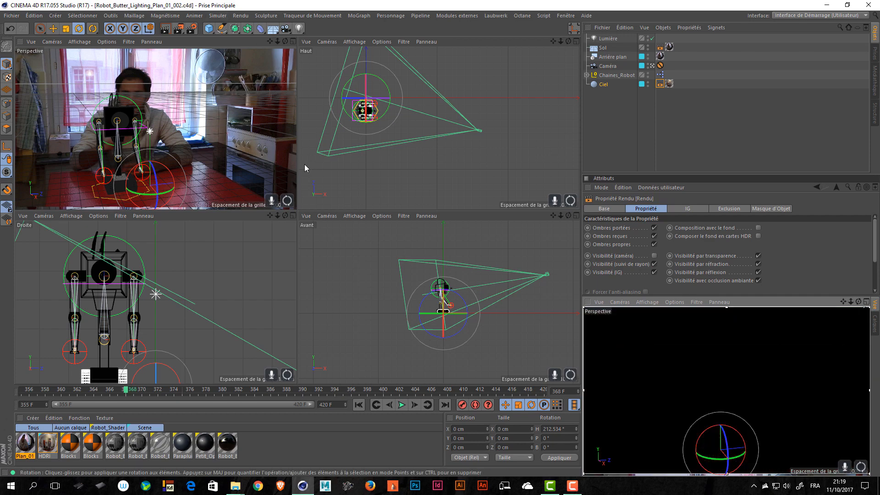
click(608, 39)
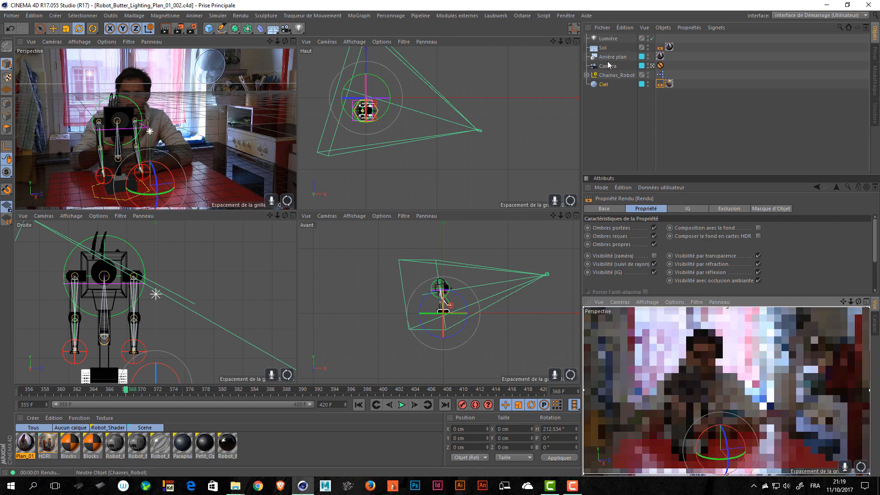
click(658, 158)
key(ctrl+s)
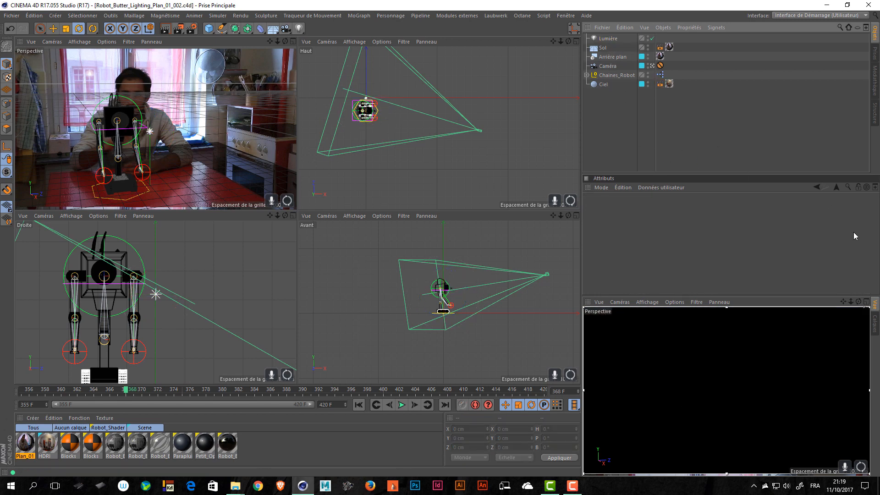
Step: Create a new layer and name it Lighting
click(875, 323)
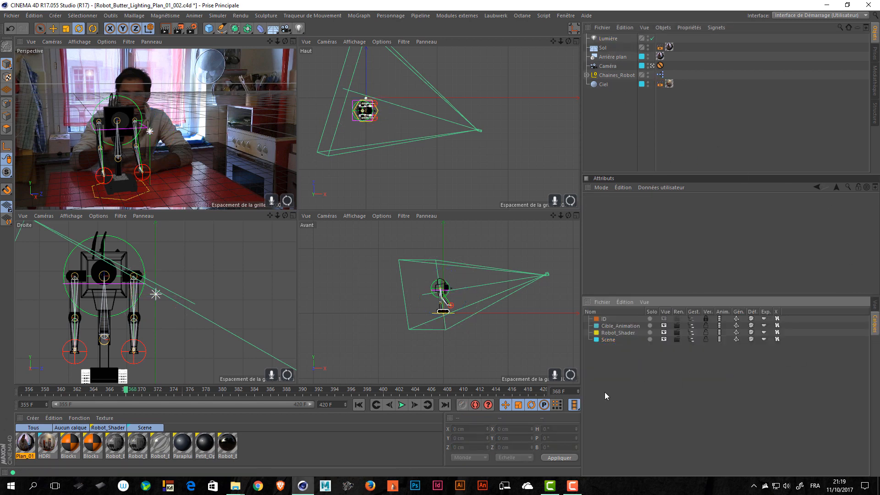
click(644, 302)
click(666, 311)
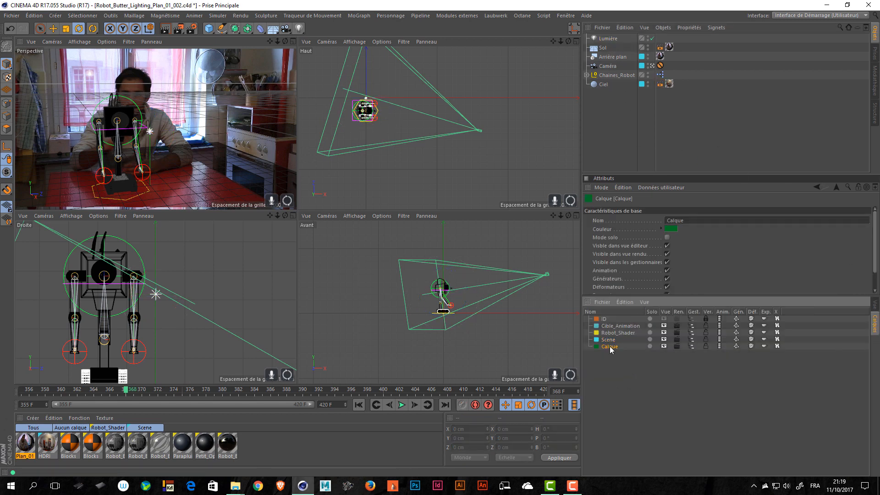
double_click(609, 347)
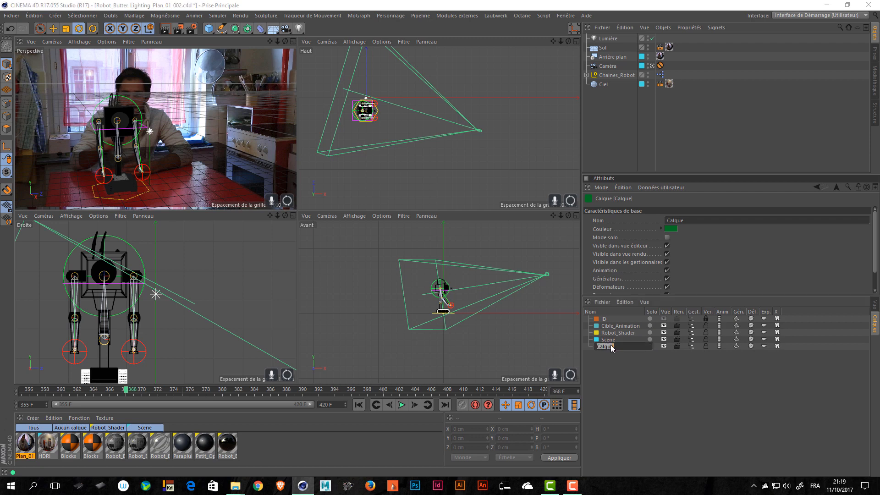
text(Lighting)
key(Return)
Step: Assign the Lumière object to the Lighting layer, bring back the docked preview, and save the scene
click(641, 39)
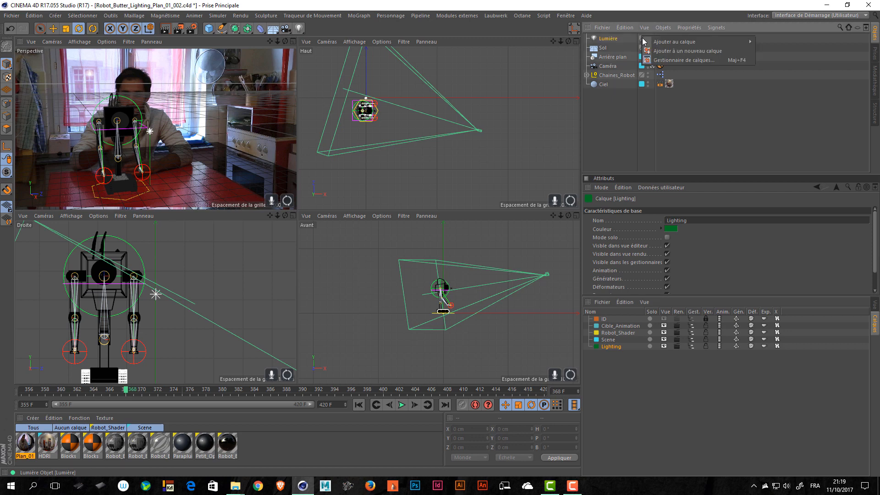
mouse_move(715, 42)
click(772, 78)
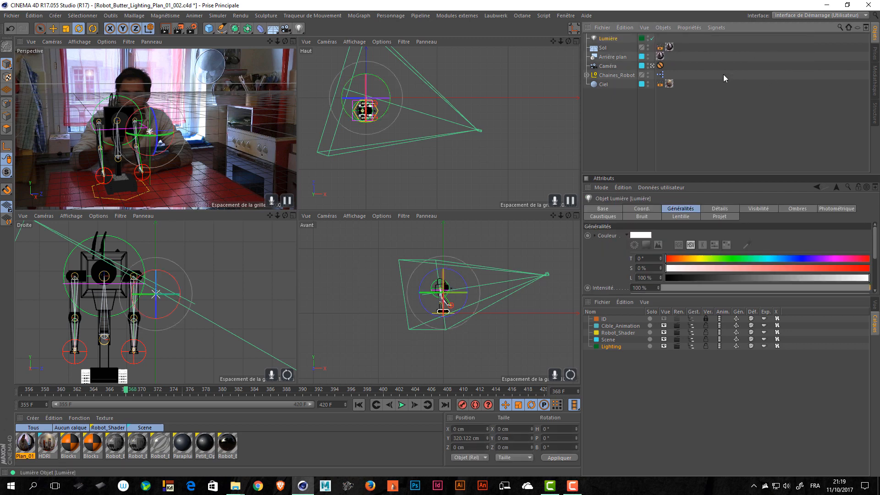
click(875, 311)
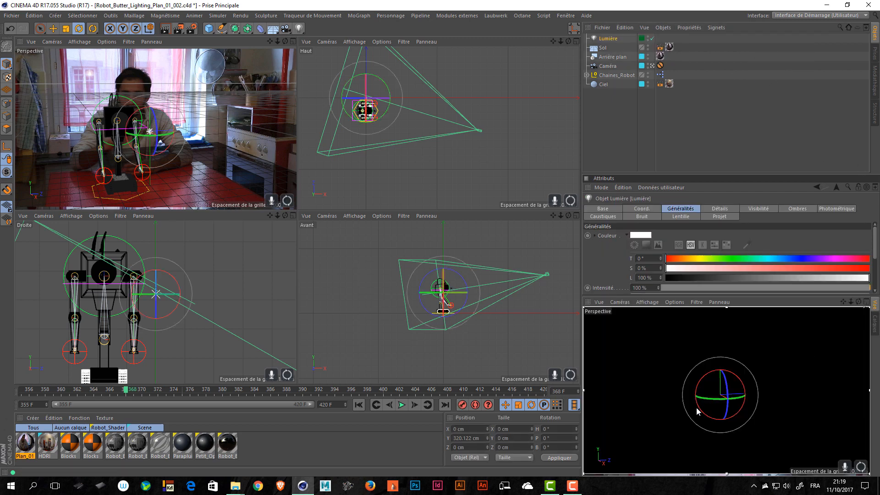
click(792, 131)
key(ctrl+s)
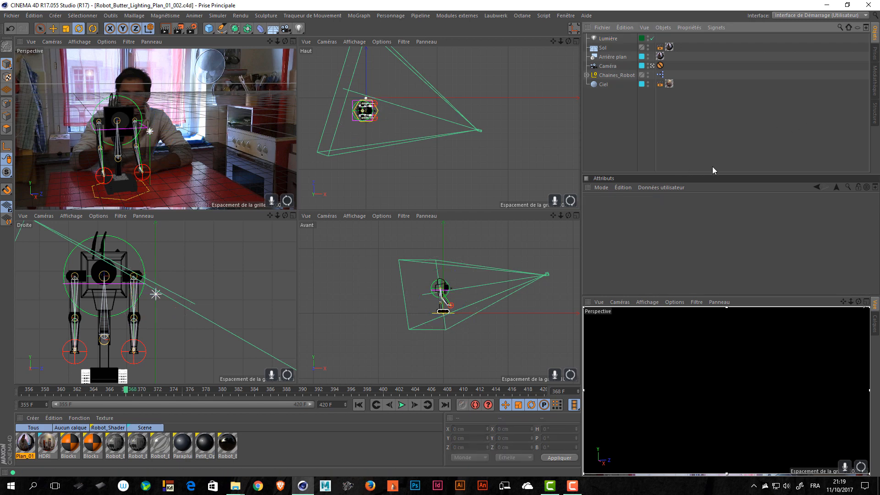
key(ctrl+r)
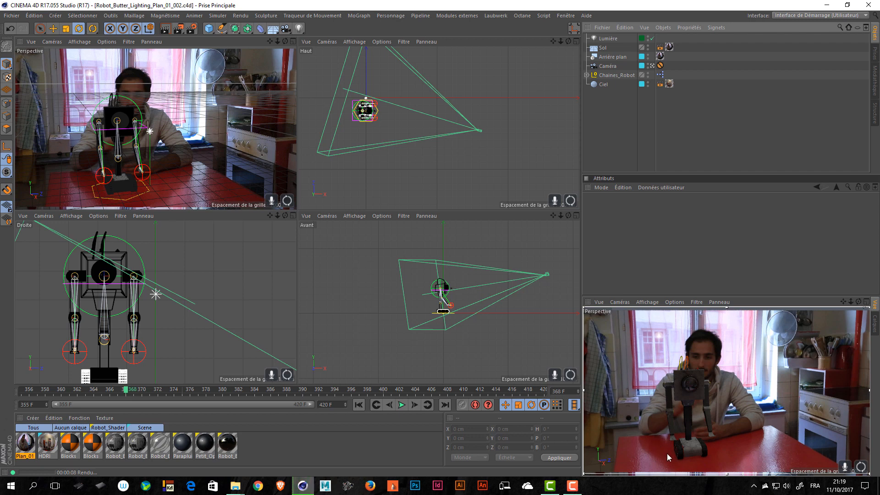
Step: Move the Lumière object behind the robot to about X -644, Z -187 cm and raise it to about 899 cm in Y
click(608, 39)
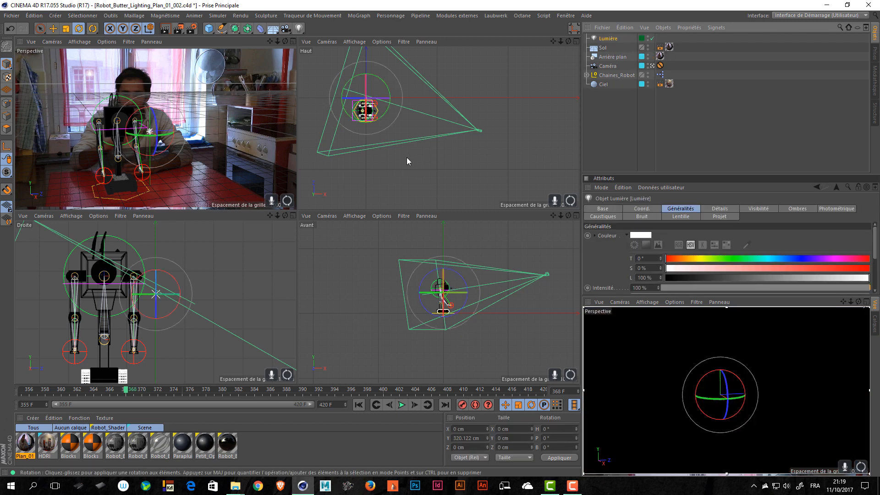
key(r)
key(e)
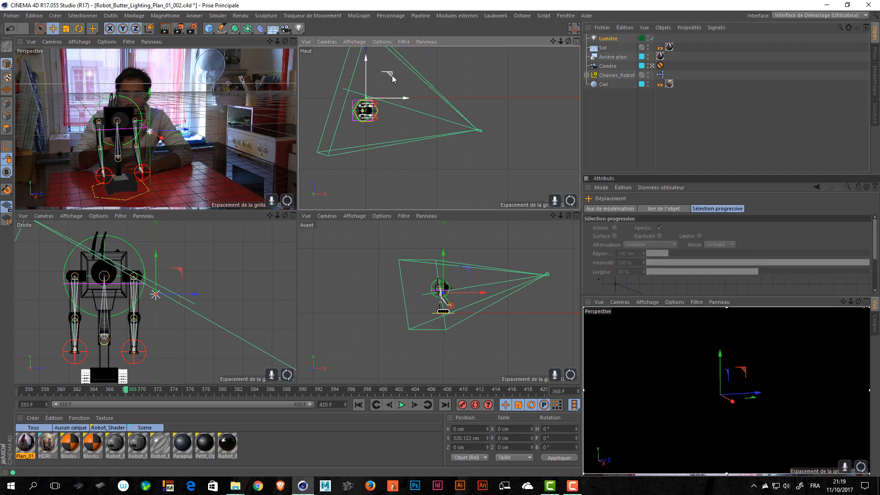
drag(394, 79, 346, 91)
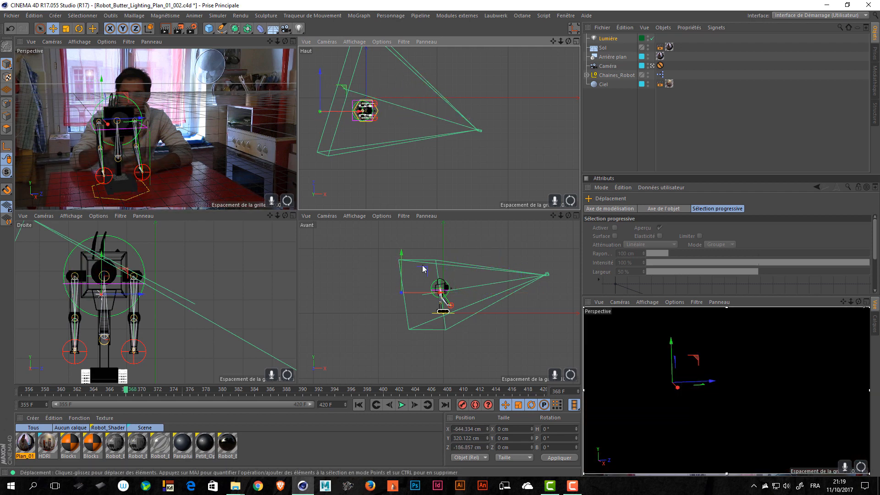
drag(402, 254, 394, 224)
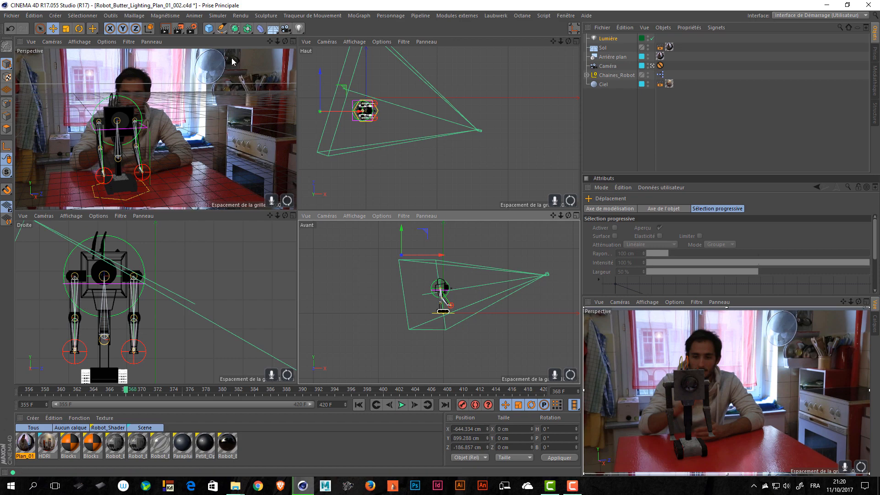
Step: Leave the scene camera, circle the robot's head up close, and render the viewport to examine how the light falls on it
click(652, 66)
click(652, 66)
alt+drag(141, 101, 194, 17)
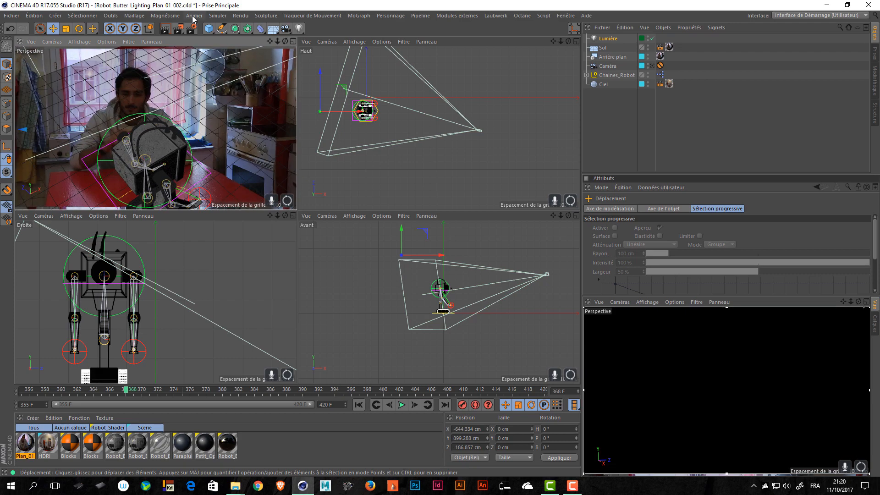
alt+right_drag(117, 176, 154, 49)
click(178, 187)
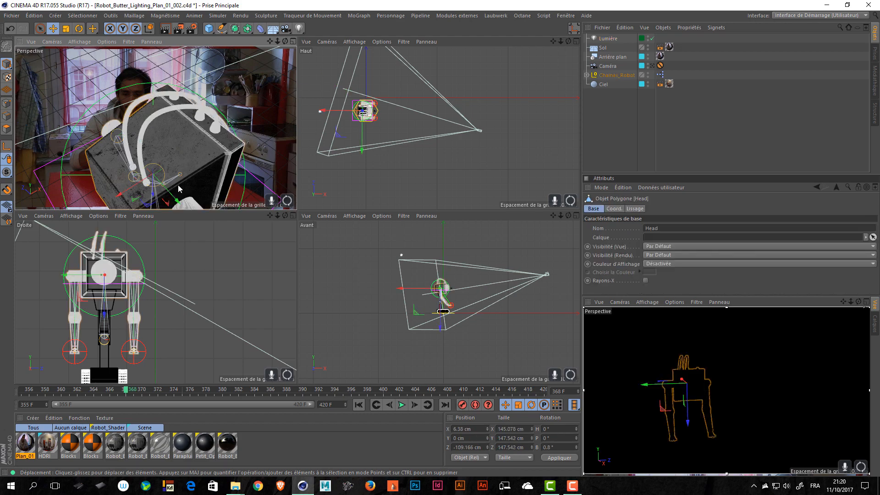
alt+middle_drag(163, 179, 163, 118)
alt+drag(163, 118, 143, 131)
alt+right_drag(133, 153, 142, 123)
alt+drag(142, 123, 141, 112)
key(ctrl+r)
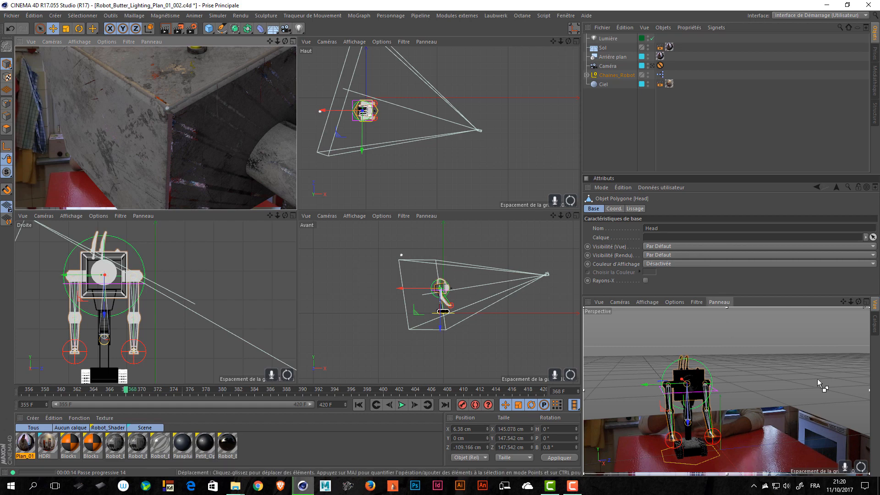
mouse_move(235, 48)
alt+mouse_down()
mouse_move(239, 40)
mouse_move(182, 114)
alt+mouse_up()
alt+right_drag(182, 114, 115, 120)
alt+drag(160, 116, 131, 95)
alt+middle_drag(185, 102, 173, 117)
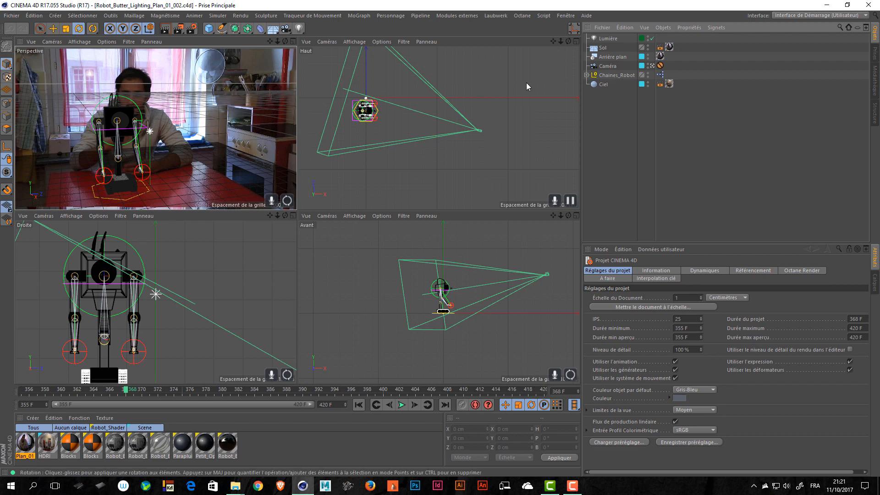
Step: Move the Lumière object behind the robot to about X -614, Z -182 cm, raise it to about 652 cm in Y, and save the scene
alt+right_drag(365, 96, 513, 97)
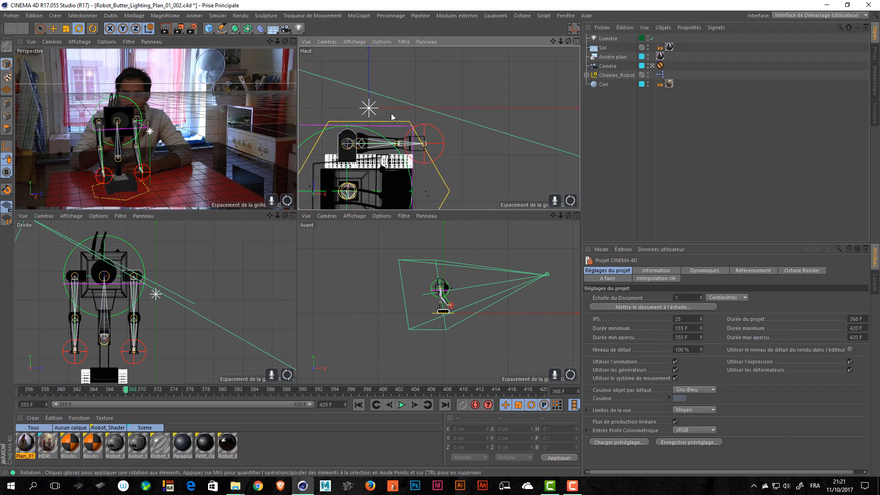
click(368, 109)
alt+right_drag(487, 130, 427, 118)
key(e)
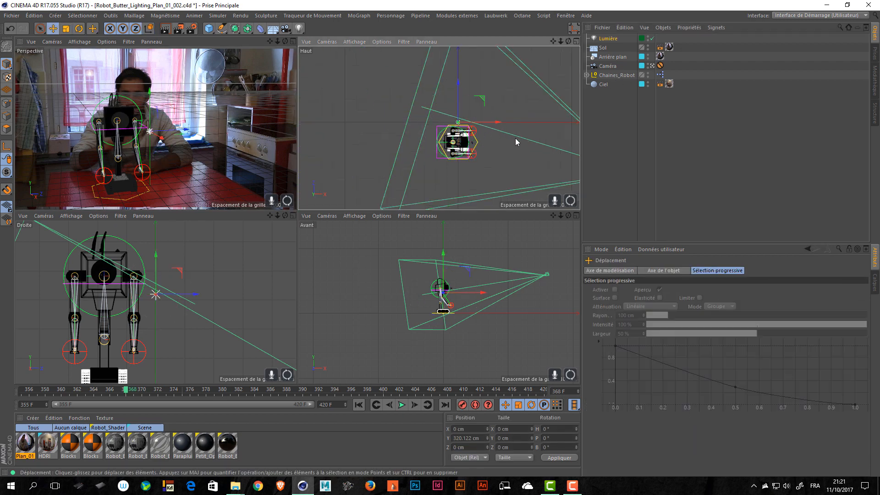
alt+middle_drag(509, 129, 463, 118)
drag(433, 92, 365, 106)
key(ctrl+s)
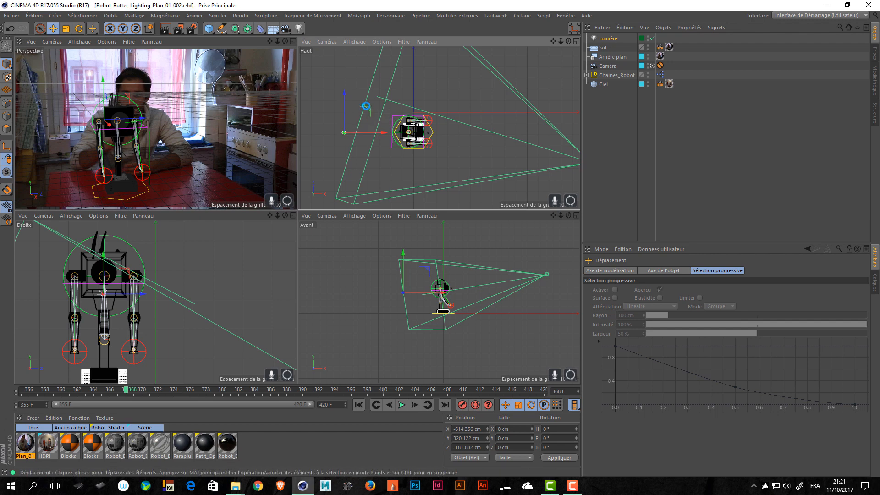
drag(404, 270, 405, 246)
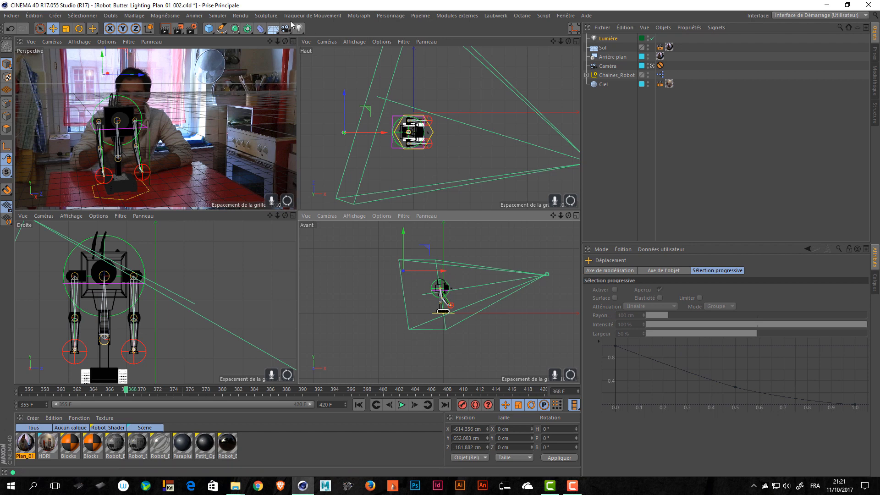
Step: Create a new view docked between the object list and the attributes, enlarge it as a render preview, and save the scene
click(151, 42)
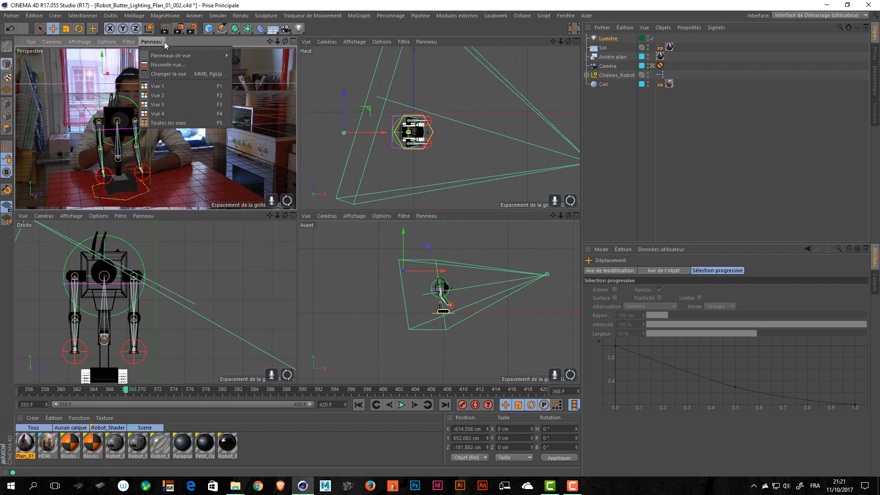
click(153, 64)
drag(50, 51, 621, 242)
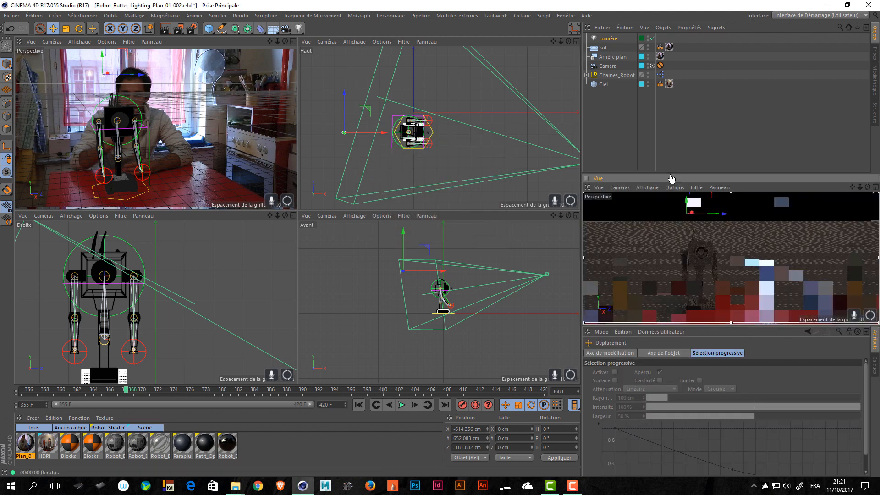
drag(675, 171, 679, 147)
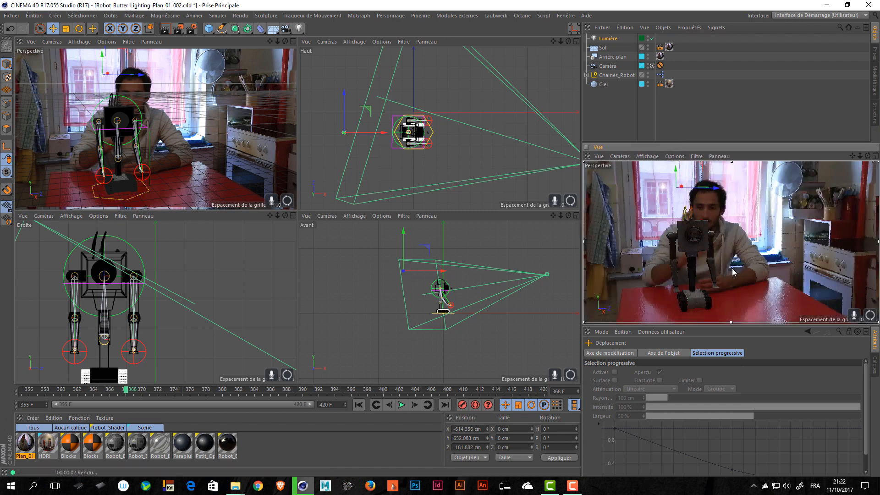
key(ctrl+s)
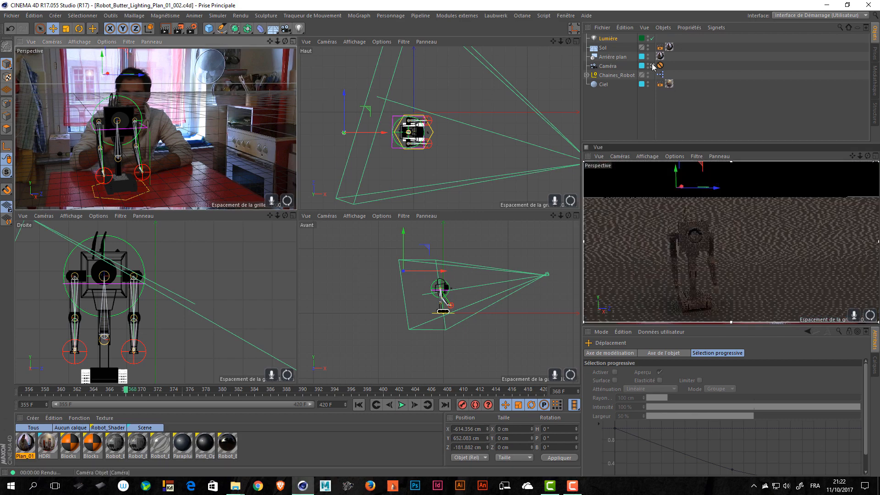
Step: Leave the scene camera and render the robot from a close side angle to examine the light and shading on its head
click(652, 67)
alt+drag(135, 90, 206, 124)
alt+right_drag(198, 126, 257, 119)
alt+drag(258, 119, 163, 109)
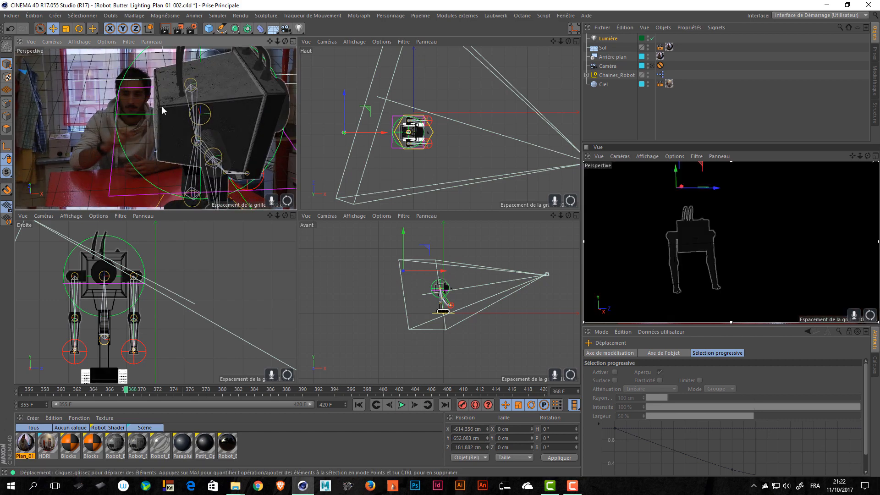
key(ctrl+r)
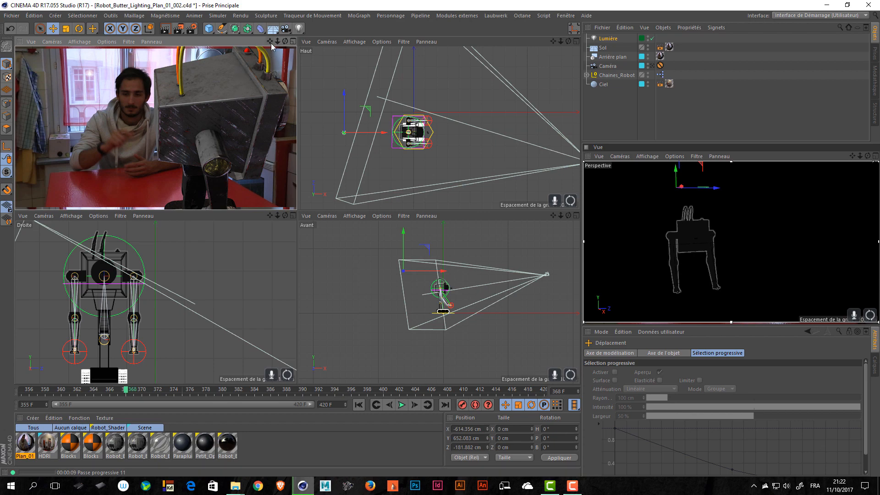
click(634, 123)
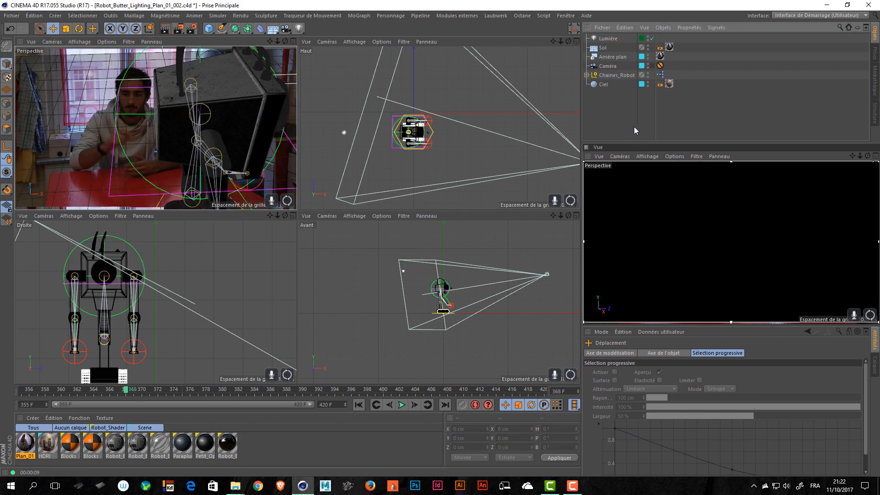
alt+drag(255, 110, 238, 133)
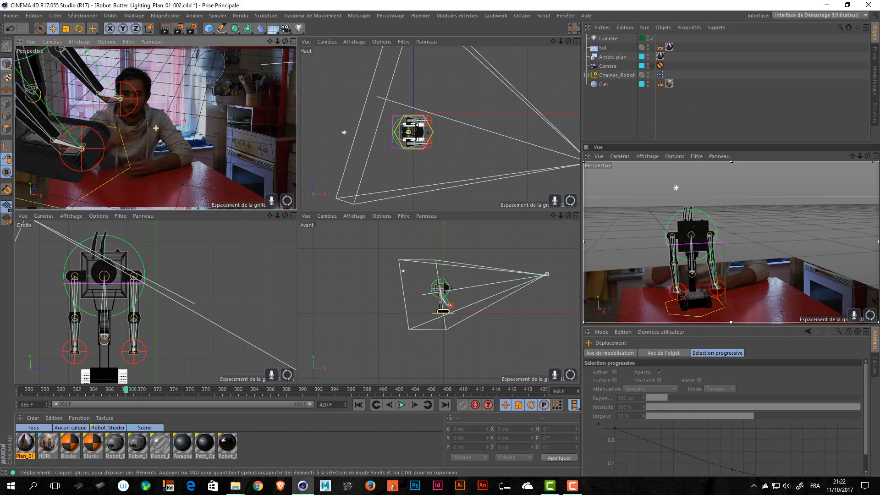
alt+drag(156, 128, 103, 100)
key(ctrl+shift+z)
key(ctrl+shift+z)
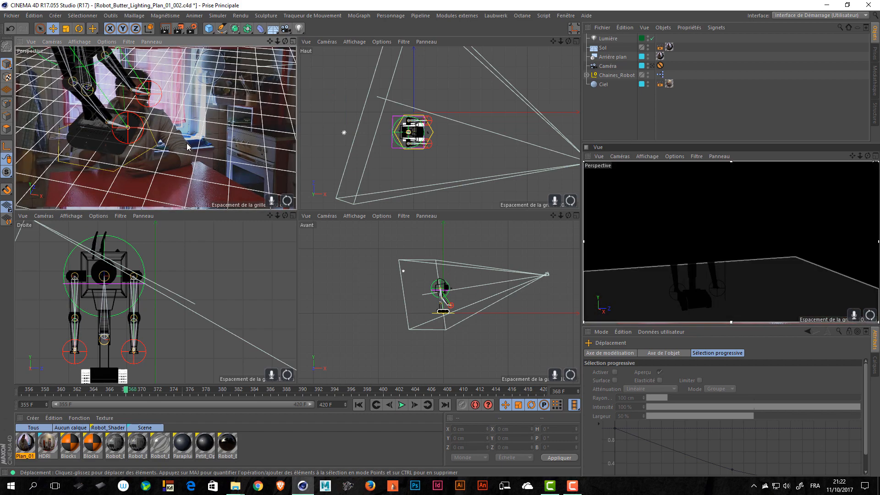
Step: Show the Lumière object's general settings in a separate, resized attributes column and maximize the perspective view
click(604, 39)
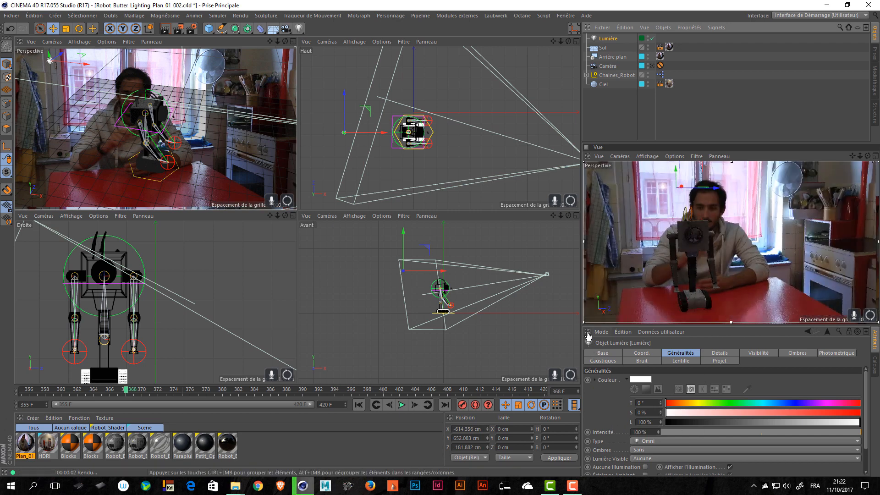
mouse_move(575, 247)
mouse_down()
mouse_move(584, 248)
mouse_move(573, 248)
mouse_up()
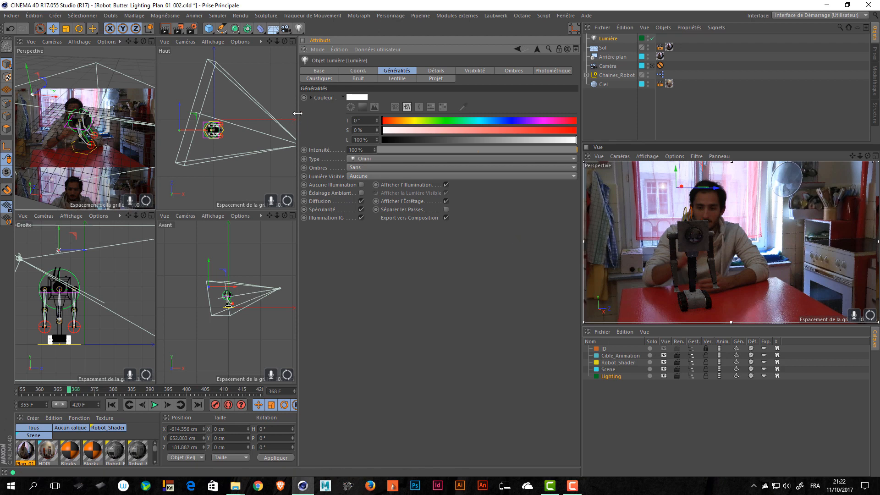
drag(299, 130, 413, 118)
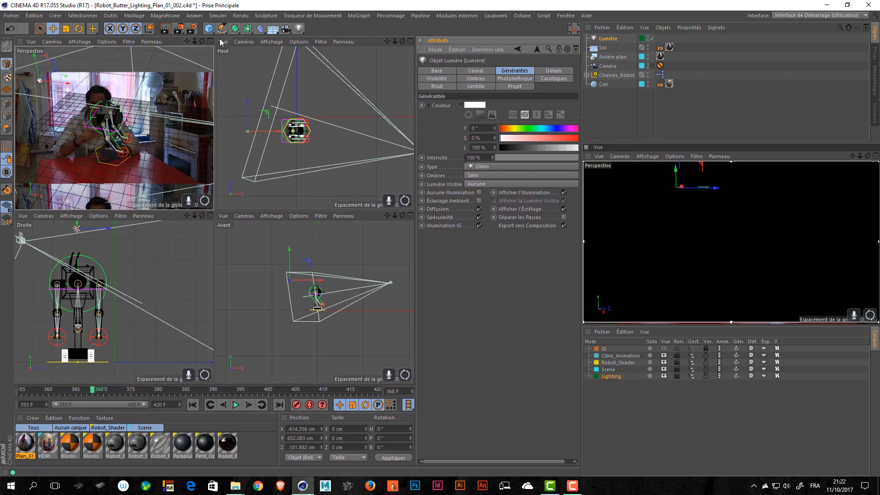
click(211, 42)
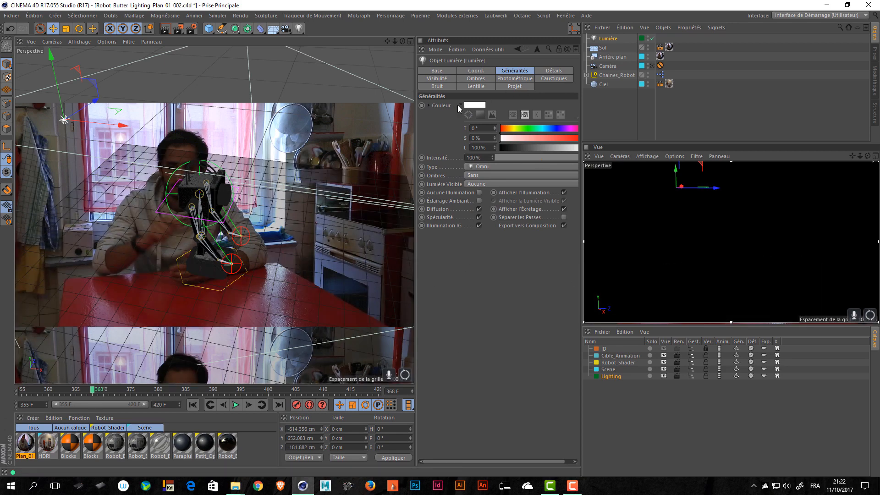
Step: Set the Lumière object's shadows to Masques d'Ombres (ombres douces) after refreshing the render for comparison
key(ctrl+r)
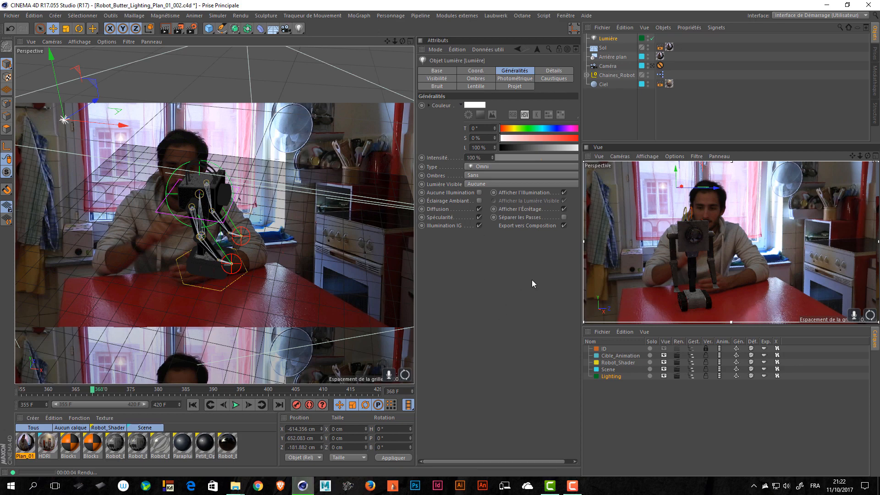
drag(532, 280, 500, 312)
key(ctrl+r)
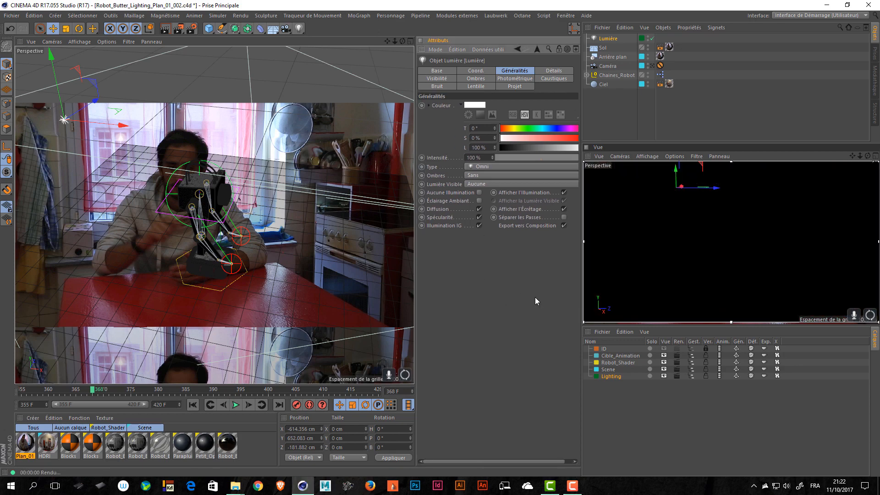
drag(535, 297, 530, 297)
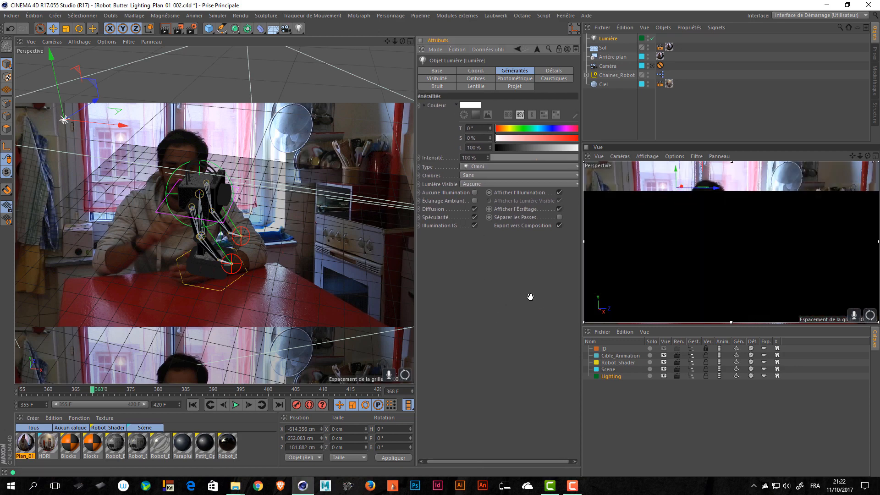
key(ctrl+r)
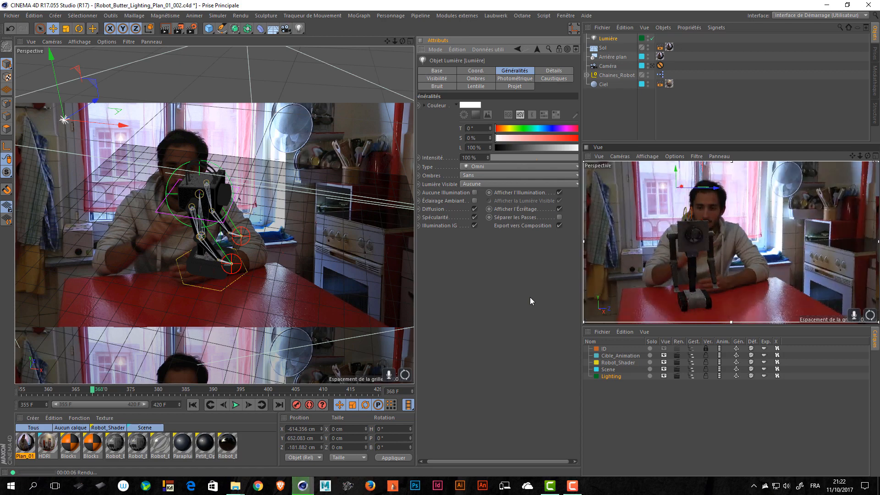
click(482, 175)
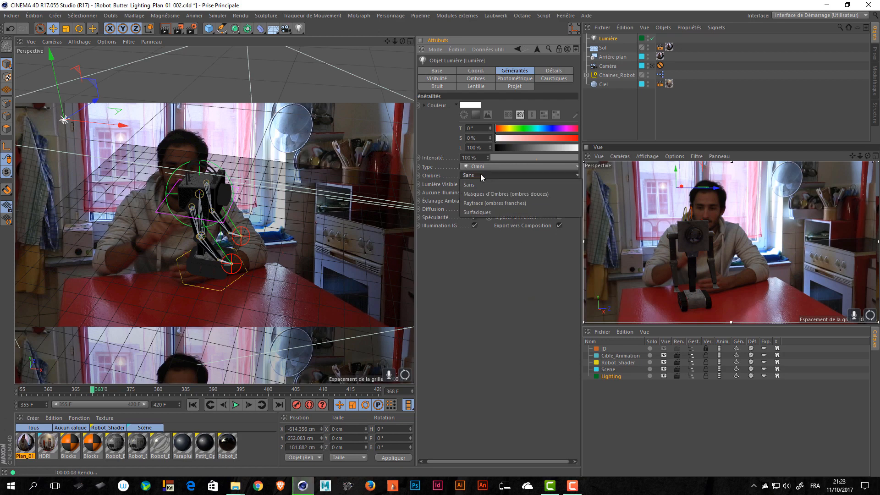
click(495, 195)
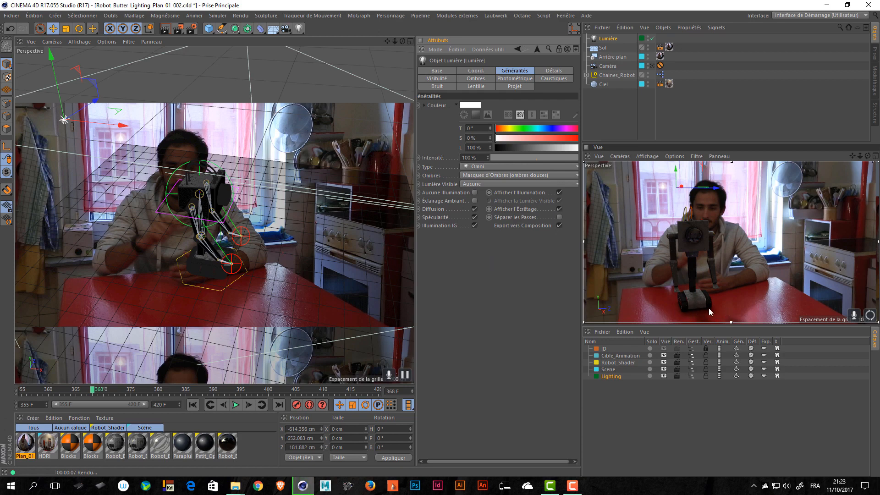
Step: Stop the interactive rendering in the docked preview and return the main viewport to the scene camera
click(622, 188)
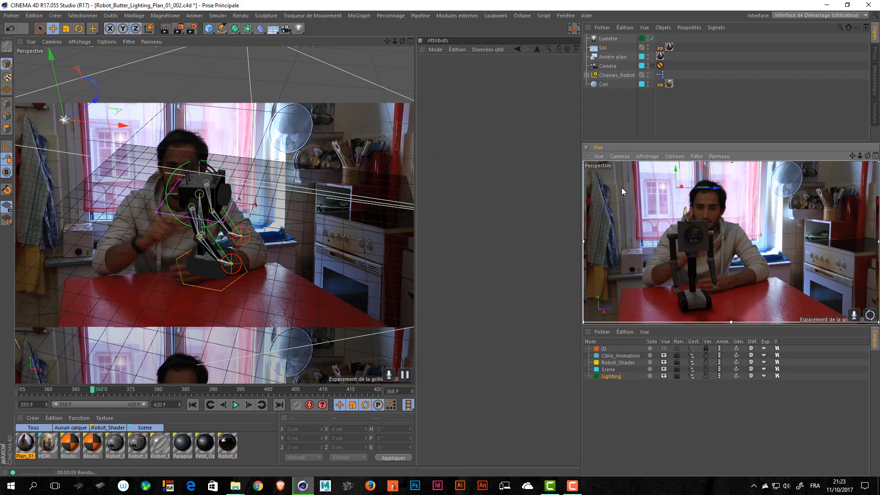
click(622, 187)
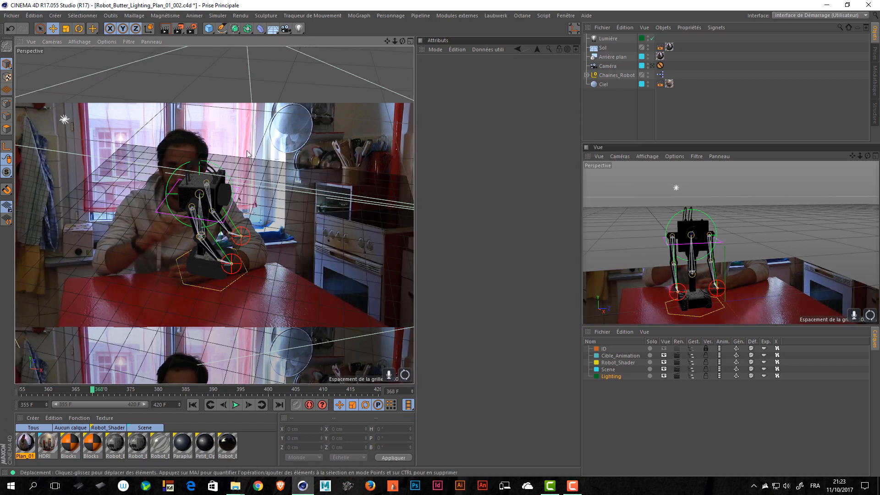
click(652, 65)
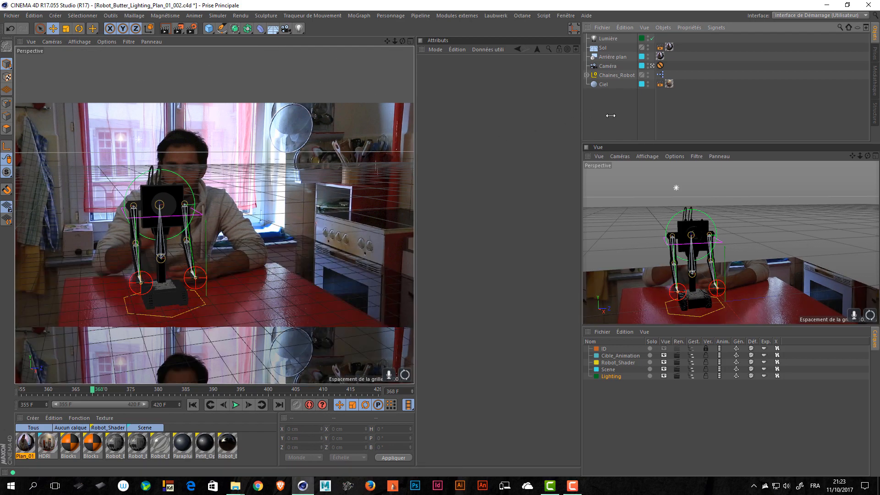
Step: Widen the main perspective viewport by narrowing the side columns, and detach and close the docked preview view
drag(583, 114, 768, 122)
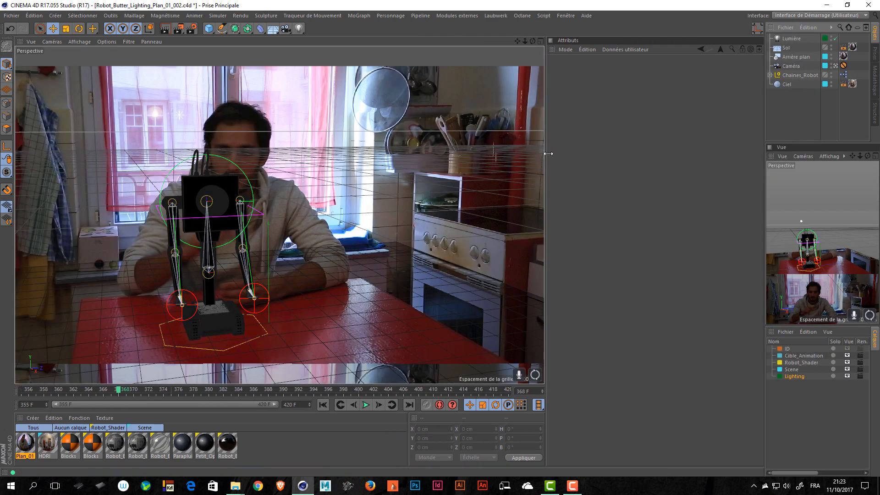
drag(548, 149, 650, 167)
click(770, 147)
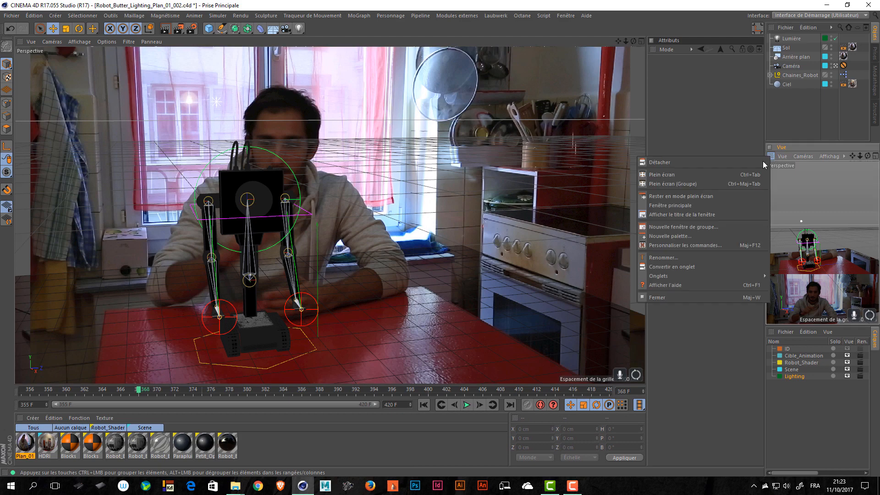
click(739, 164)
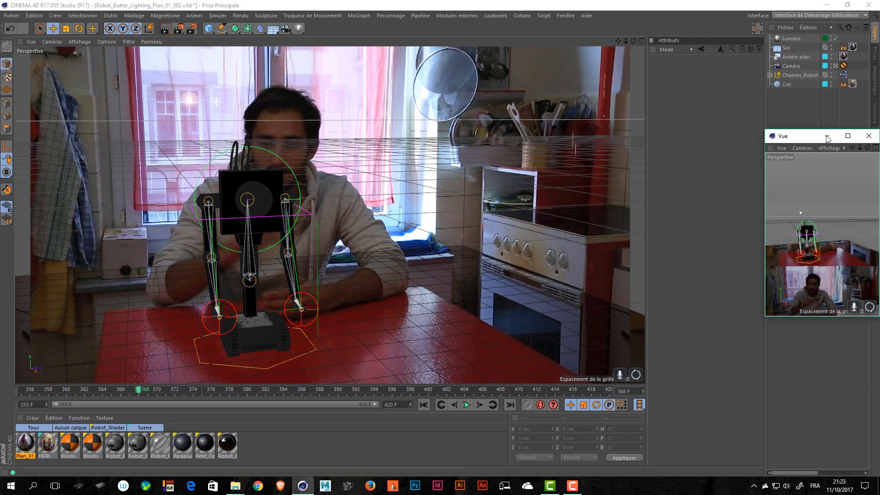
click(868, 137)
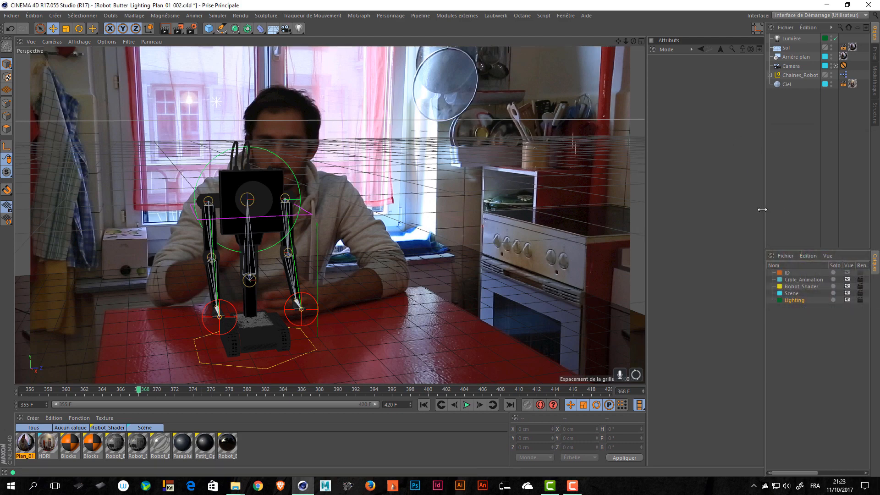
drag(762, 209, 762, 211)
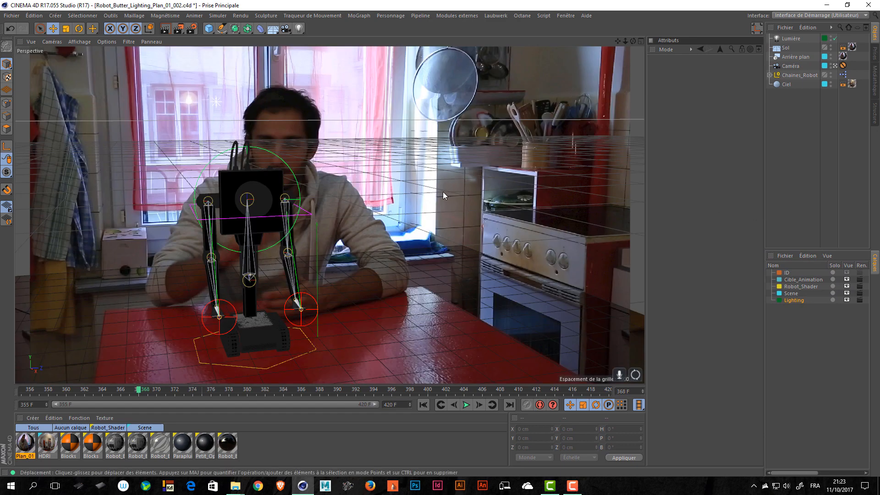
Step: Preview the robot and the surrounding tabletop in a resized interactive render region, and turn the region off
key(alt+r)
drag(607, 215, 392, 249)
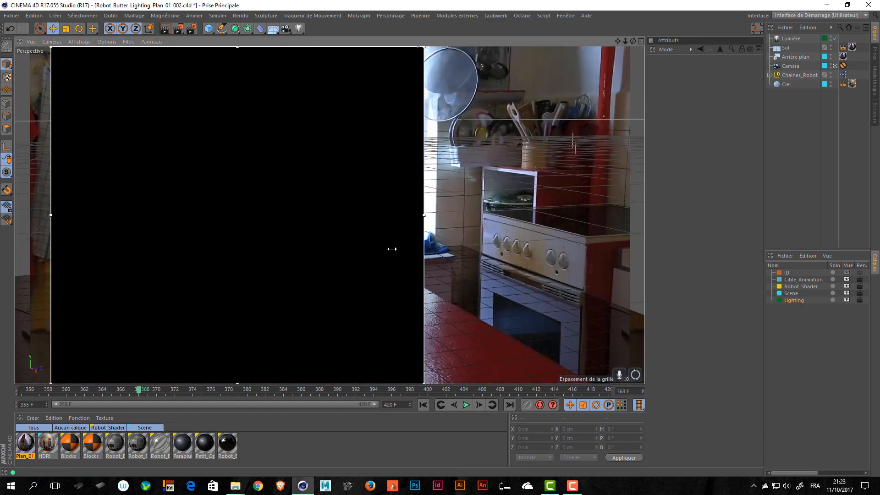
drag(51, 47, 120, 127)
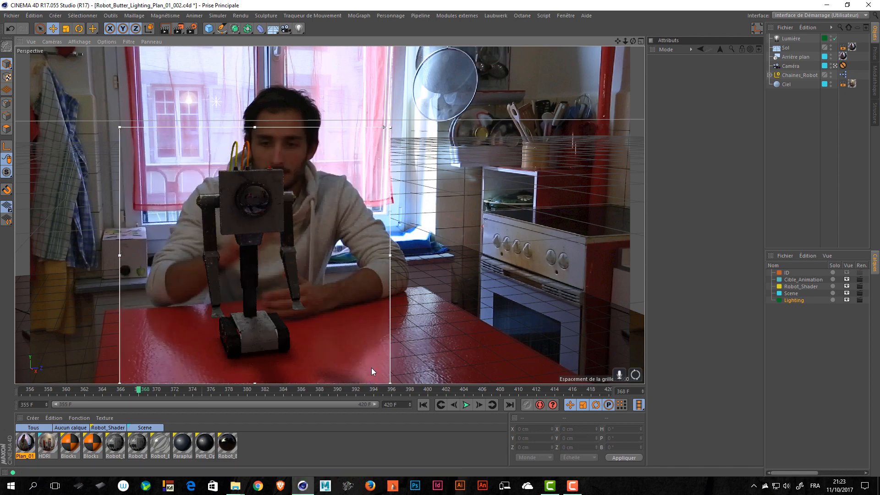
click(375, 323)
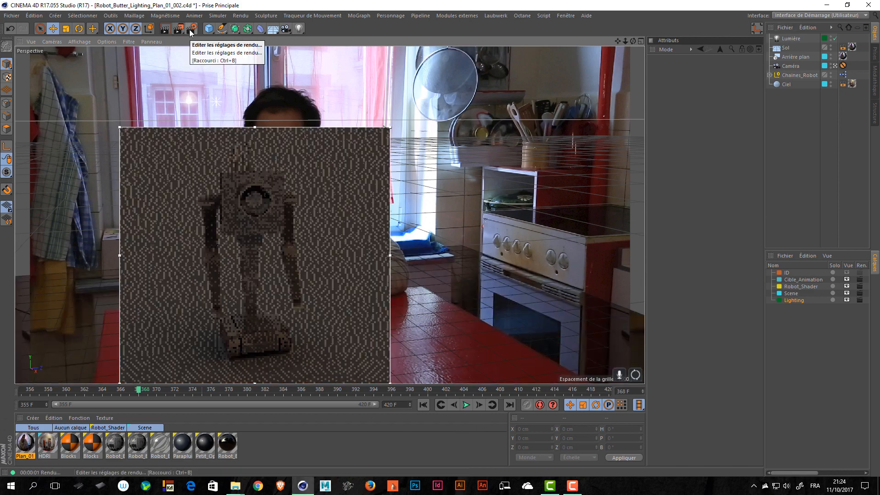
key(alt+r)
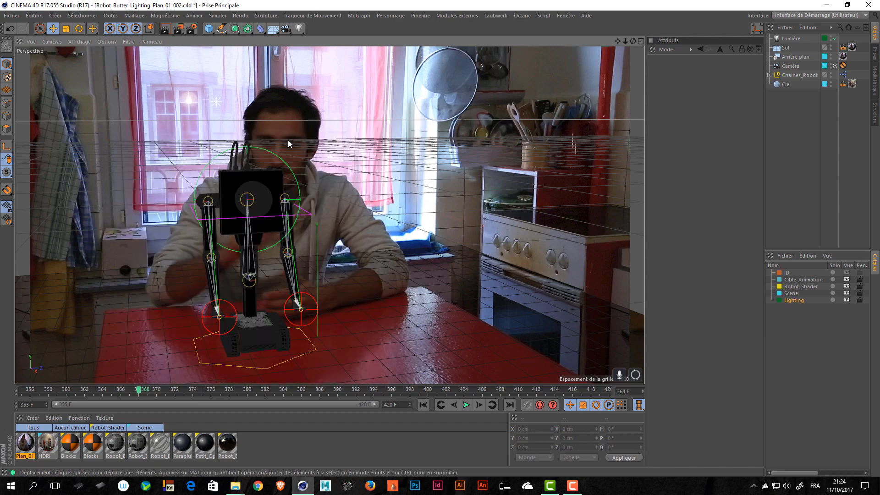
Step: Save the project and set the render output size to 960 x 540 pixels
key(ctrl+s)
click(191, 29)
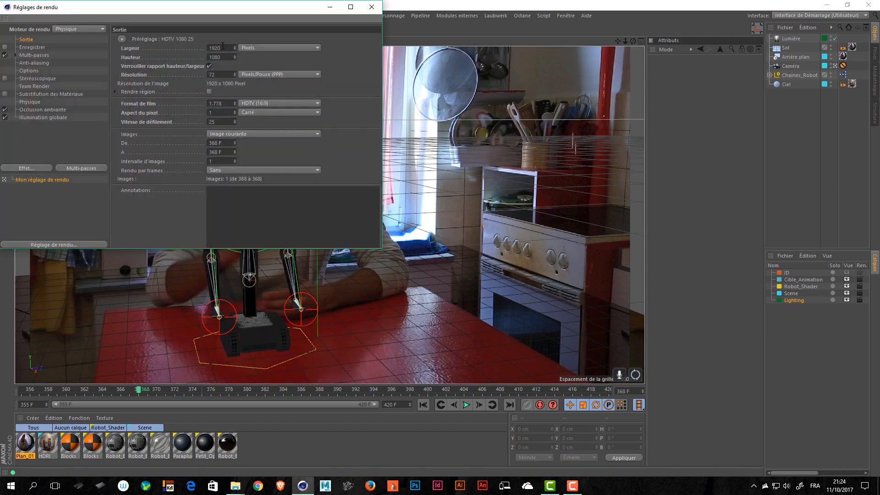
text(2)
key(Return)
drag(140, 7, 313, 107)
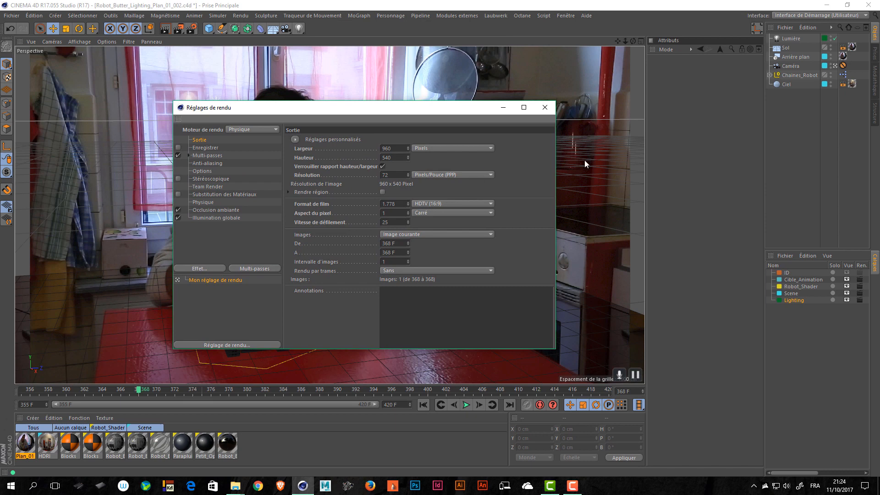
Step: Show the Lumière light's general settings in a wider column, keeping Masques d'Ombres (ombres douces) as its shadow type
click(791, 38)
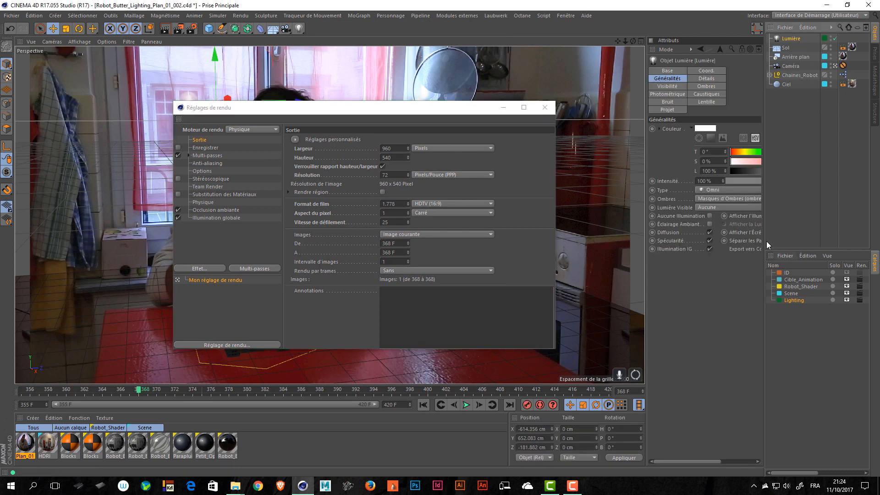
click(702, 188)
click(675, 216)
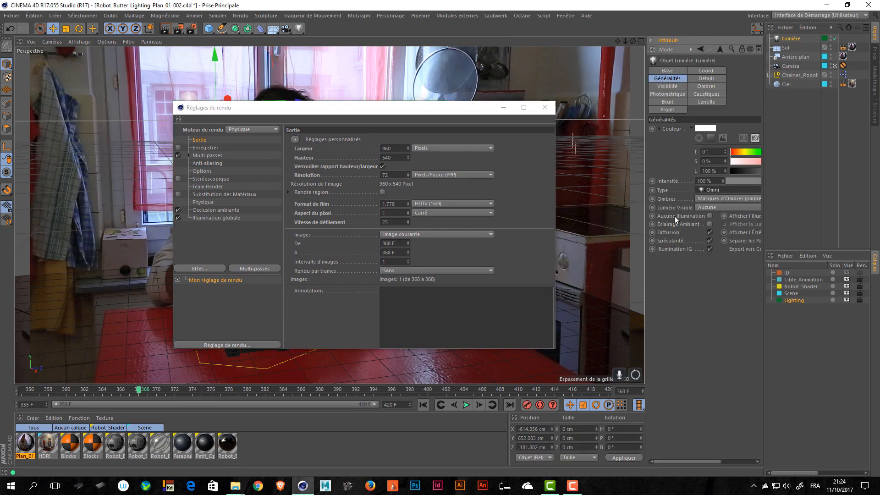
drag(646, 199, 595, 200)
click(654, 175)
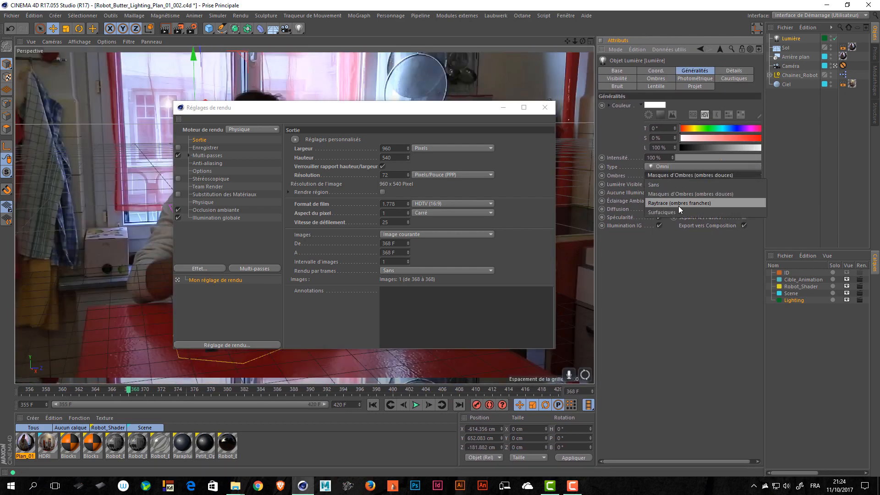
click(705, 195)
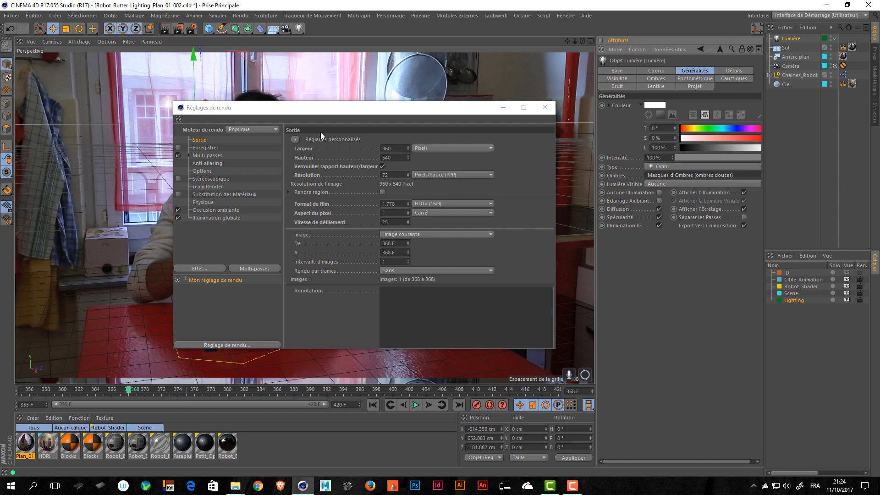
Step: Render a soft-shadow test of the current frame, stop it after a few passes, and widen the Visualiseur to show its render details
click(178, 29)
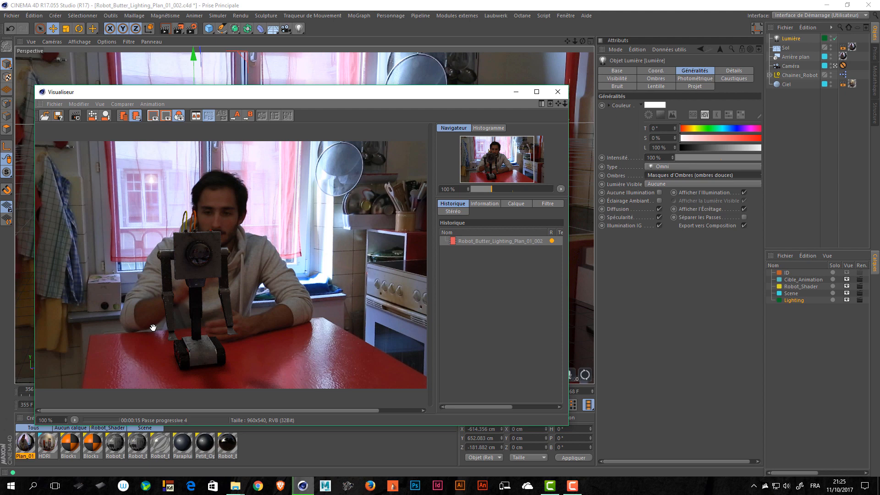
click(76, 117)
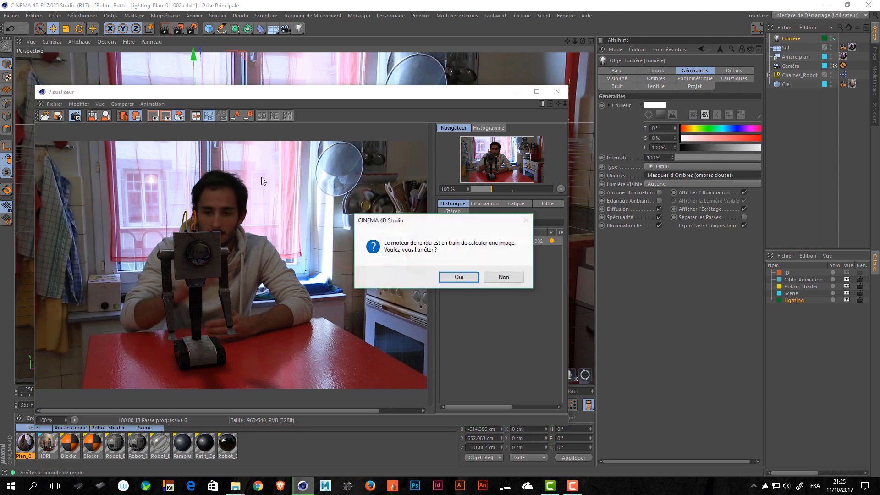
click(464, 276)
click(491, 241)
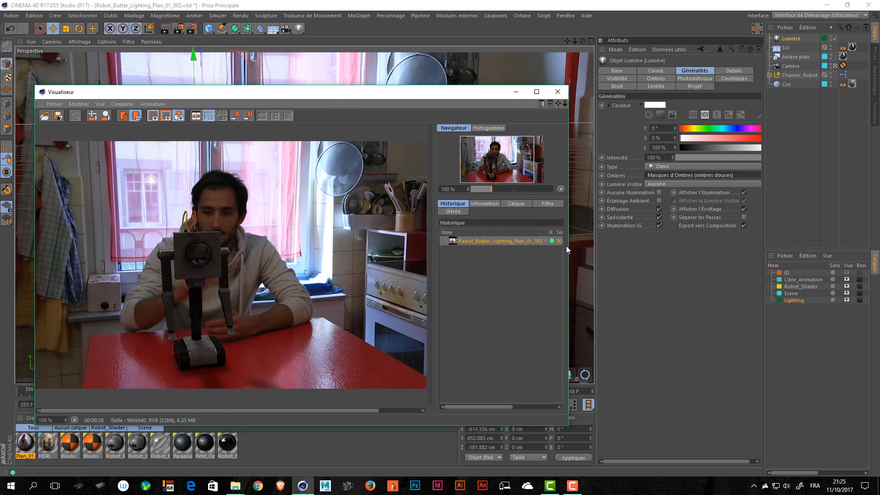
drag(570, 246, 636, 248)
drag(546, 407, 609, 411)
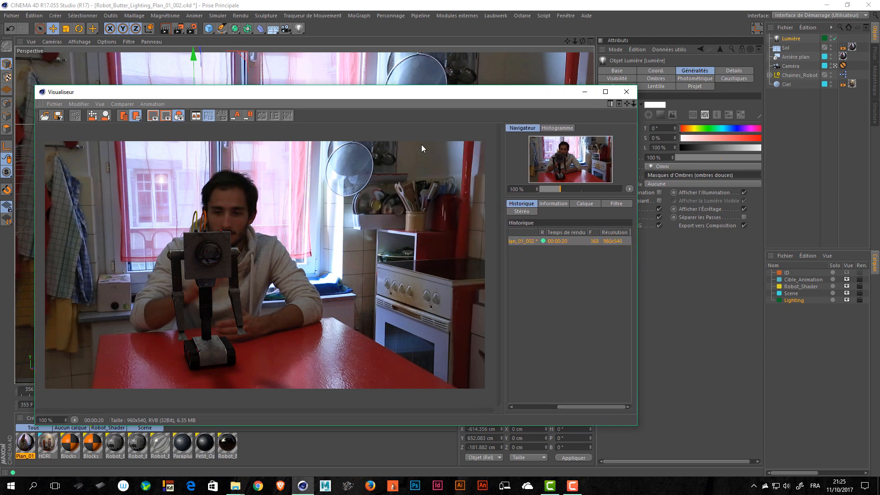
Step: Set the Lumière light's shadows to Raytrace (ombres franches), and render a comparison frame, stopping it after a few passes
click(680, 176)
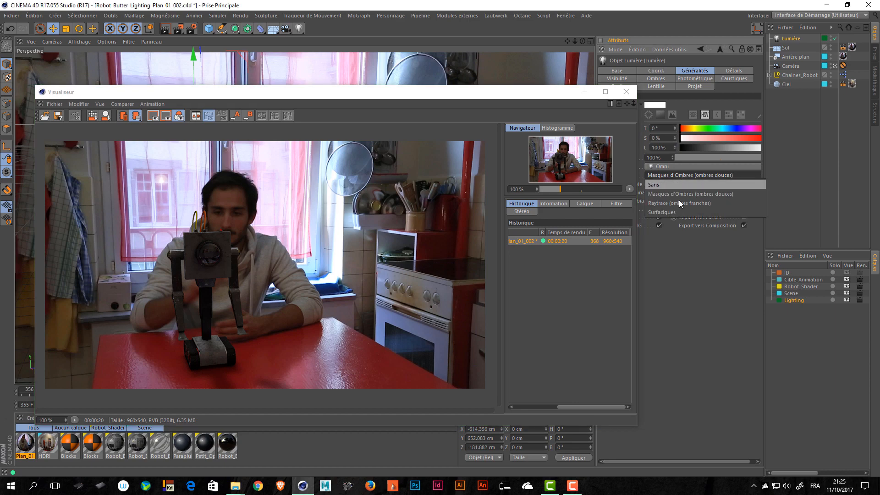
click(679, 202)
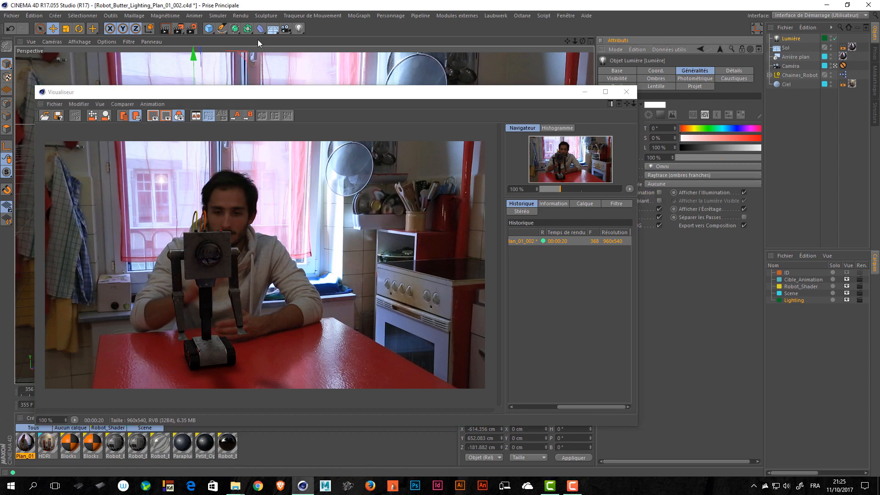
key(shift+r)
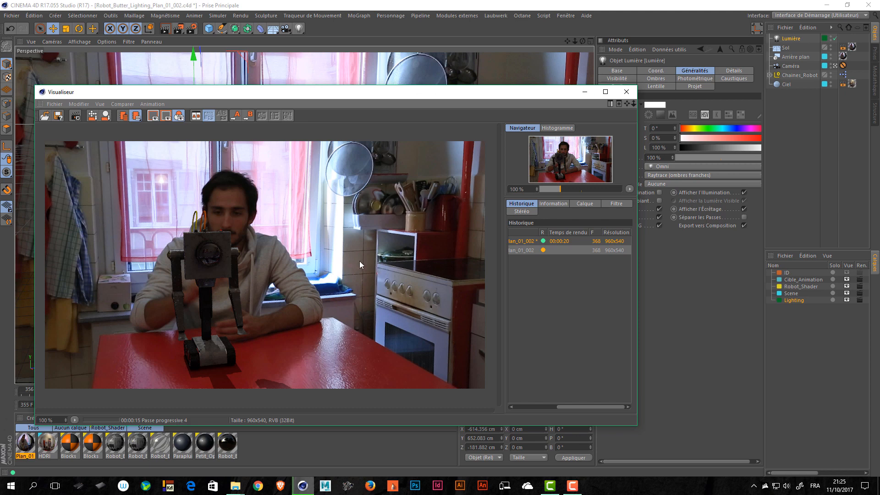
click(78, 118)
click(467, 276)
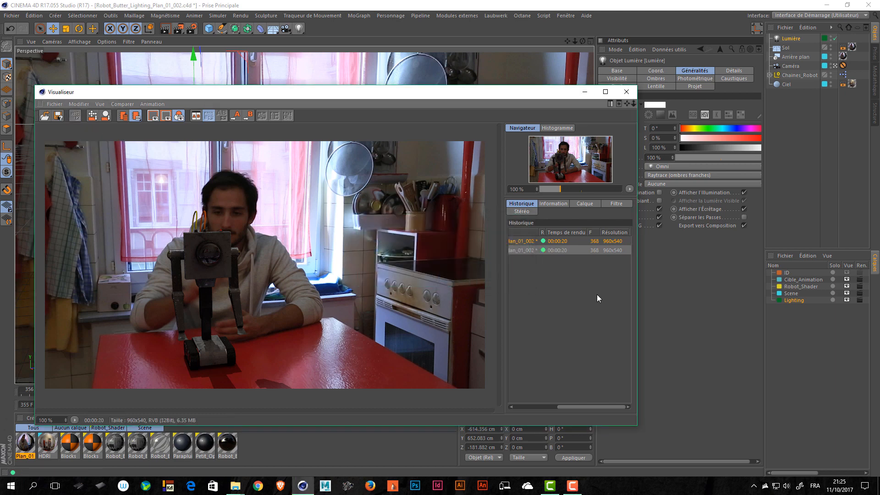
Step: Set the Lumière light's shadows to Surfaciques, and render a comparison frame, stopping it after a few passes
click(728, 175)
click(700, 210)
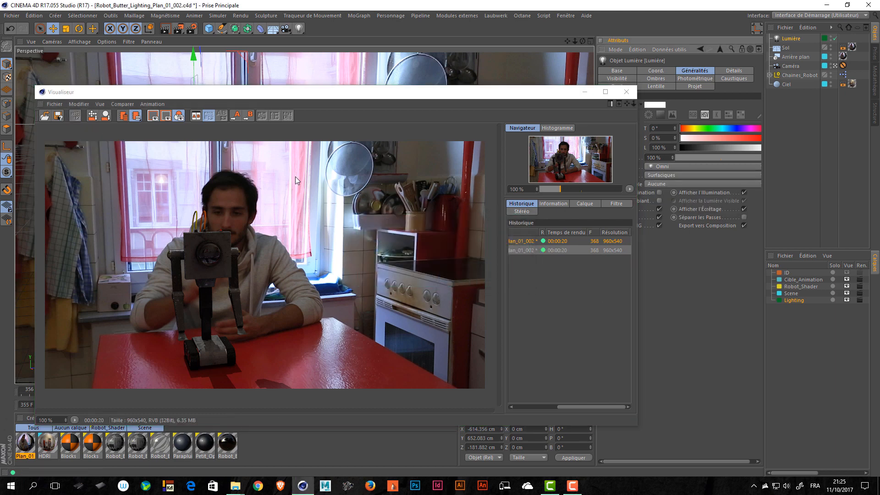
click(177, 28)
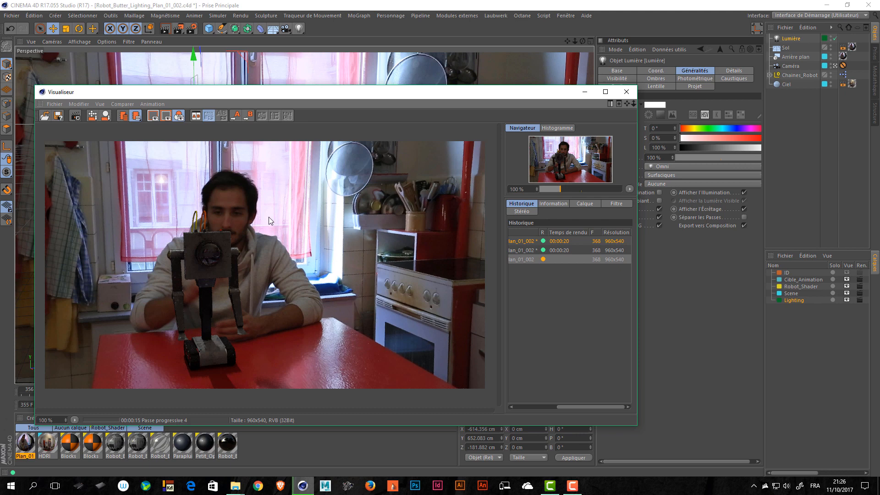
click(76, 118)
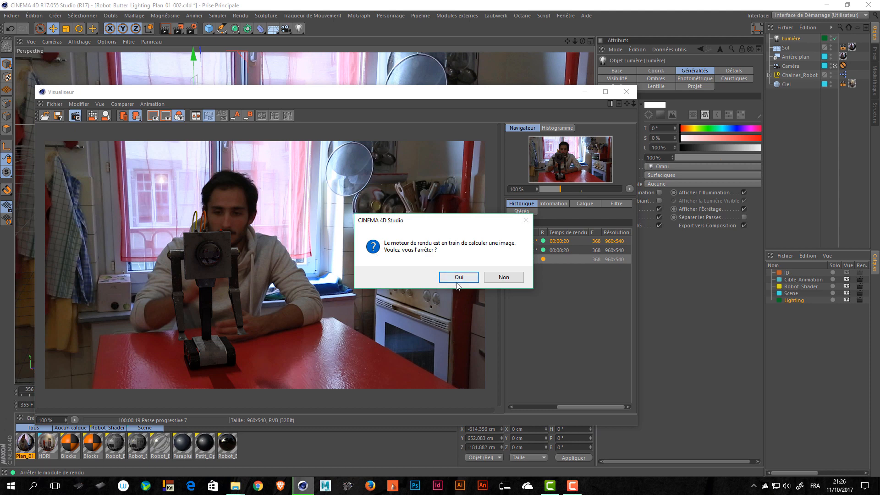
click(461, 276)
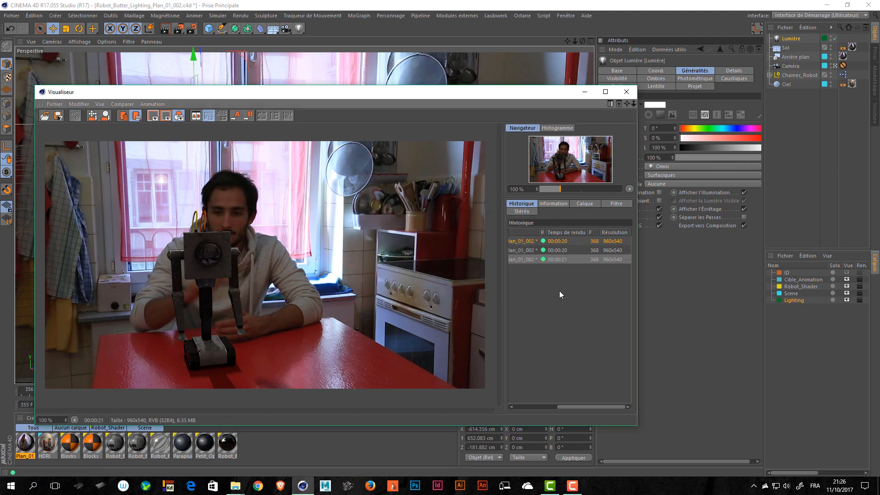
Step: Widen the render history and compare the shadows in the soft, raytraced and area-shadow test renders
drag(504, 290, 449, 291)
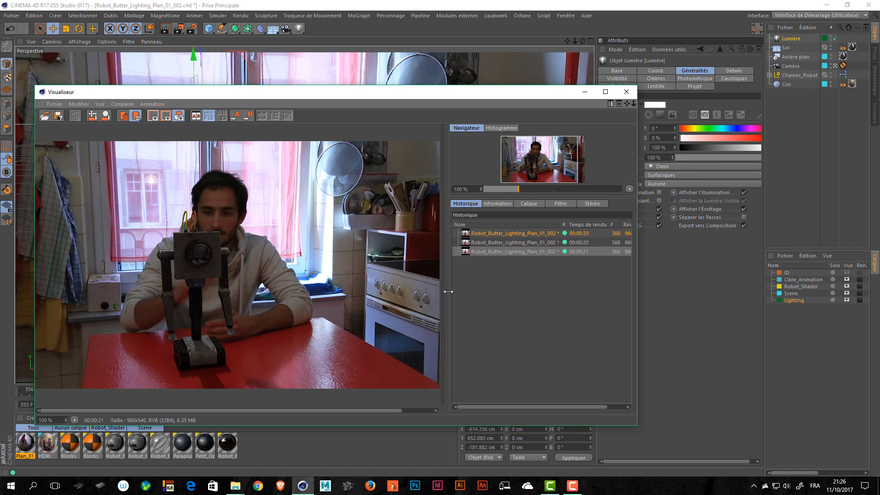
click(514, 235)
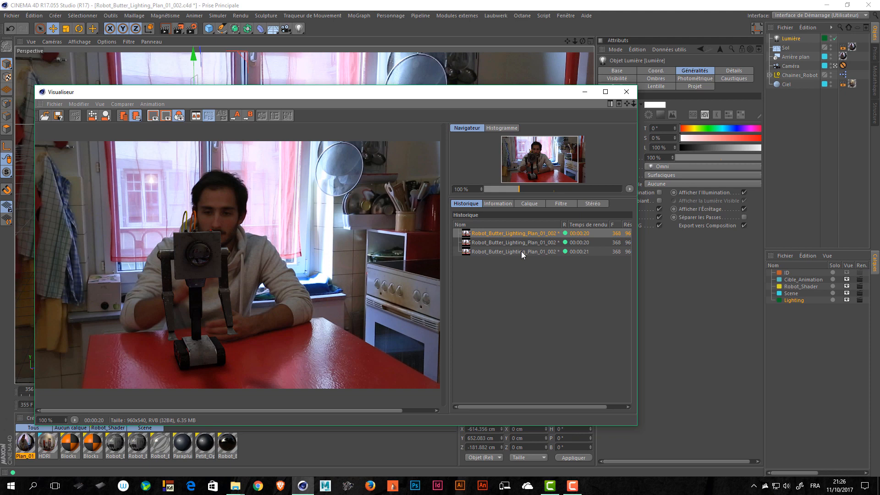
key(Down)
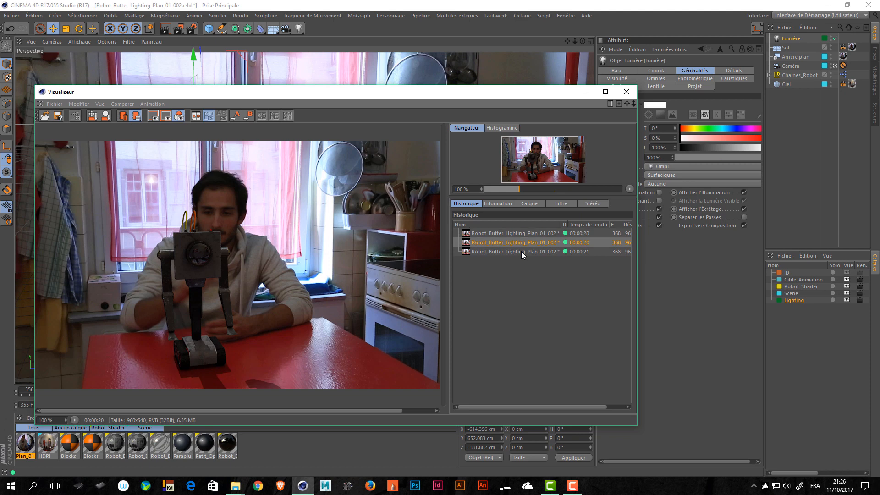
key(Up)
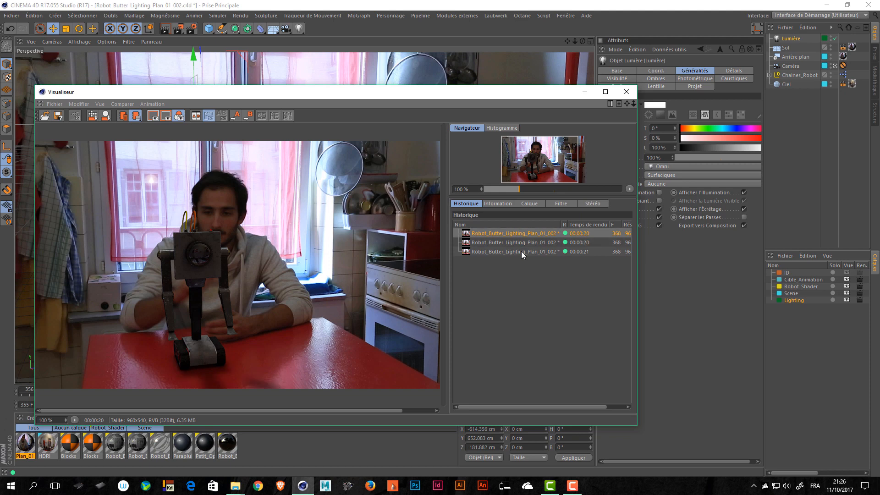
key(Down)
key(Down)
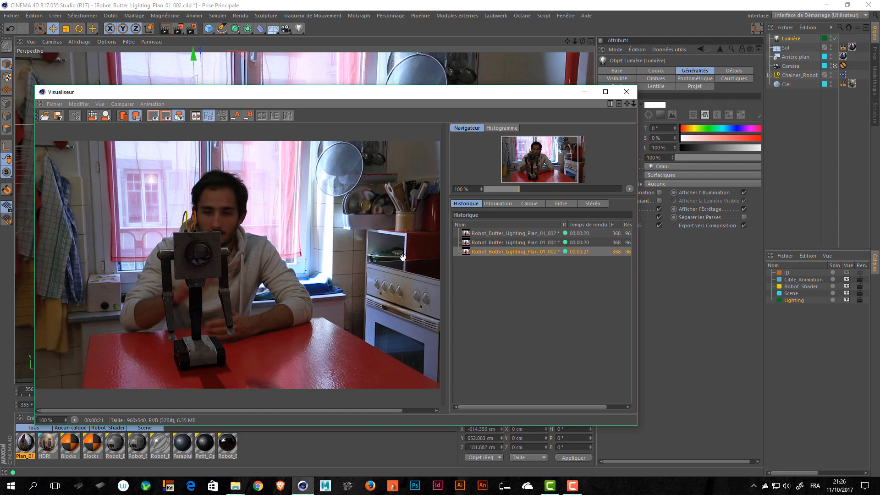
Step: Examine the robot's shadow on the red table up close in the area-shadow render
scroll(269, 367, up, 5)
drag(269, 367, 300, 217)
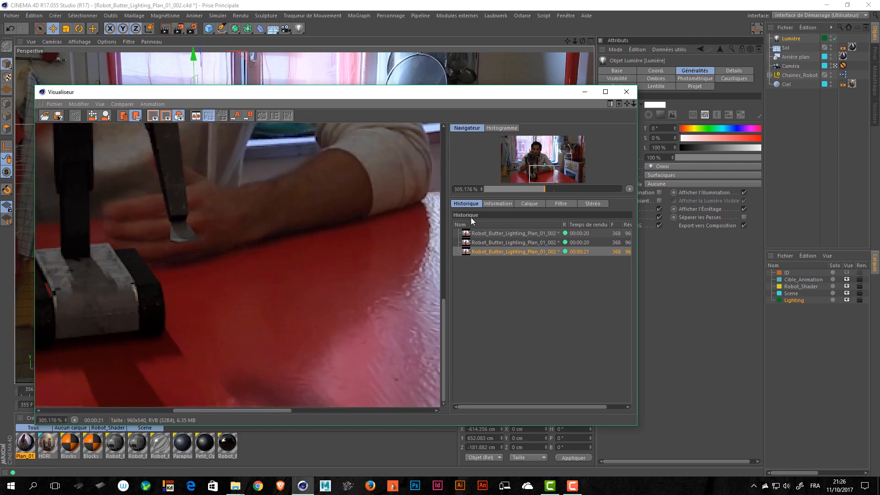
drag(413, 210, 373, 247)
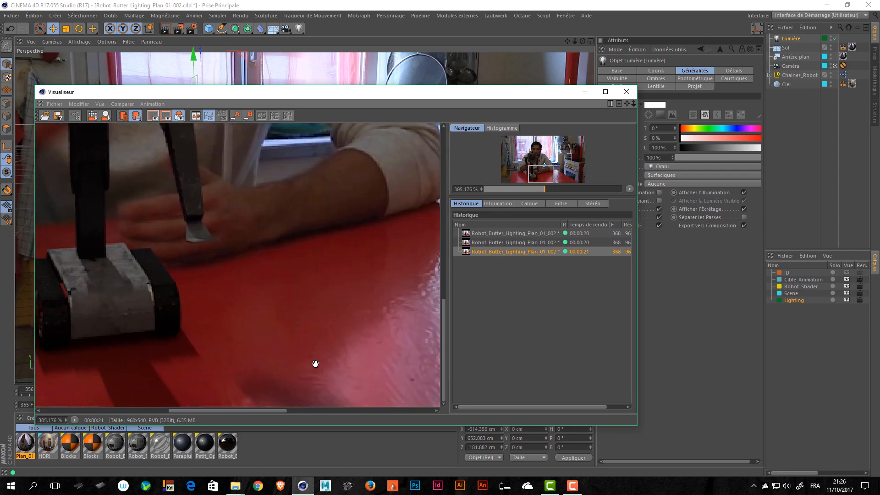
scroll(322, 354, down, 1)
scroll(322, 354, down, 4)
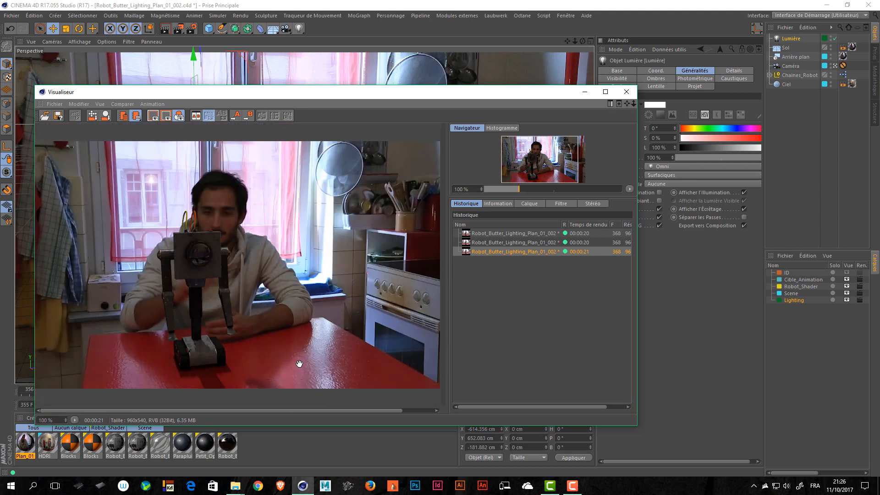
scroll(302, 363, up, 1)
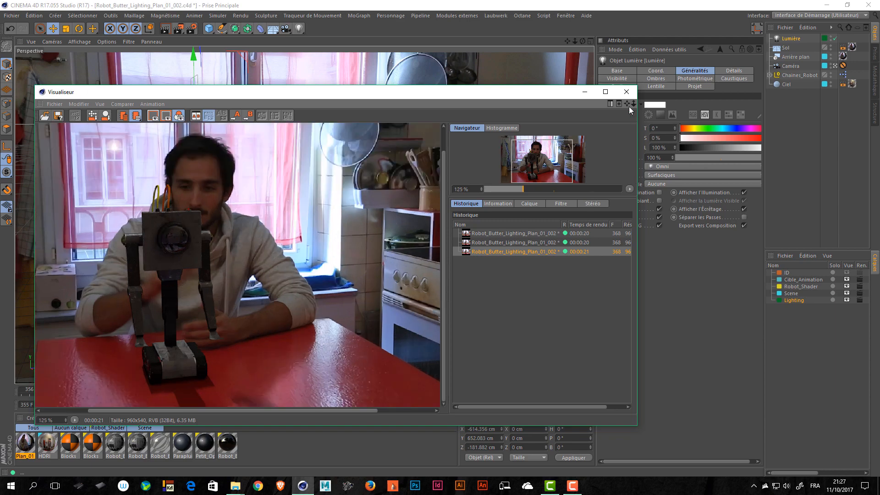
Step: Return to the scene view by clearing away the Visualiseur and closing the render settings window
key(ctrl+b)
click(653, 183)
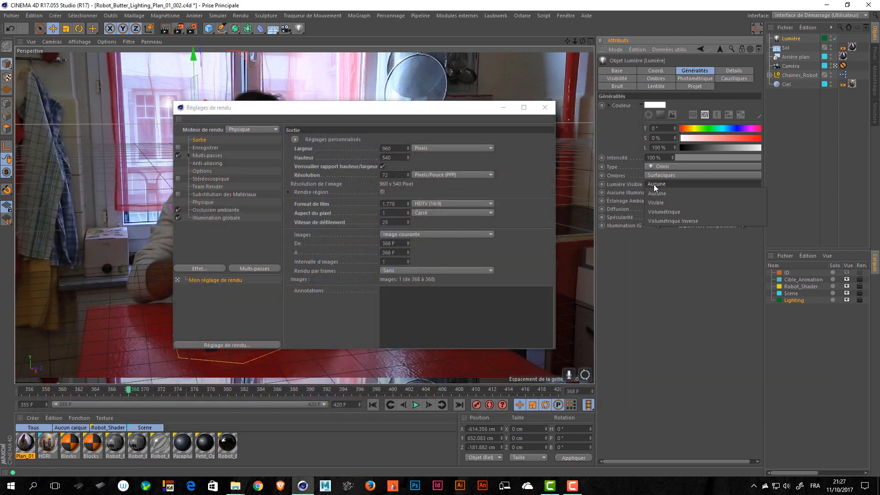
click(552, 110)
click(554, 112)
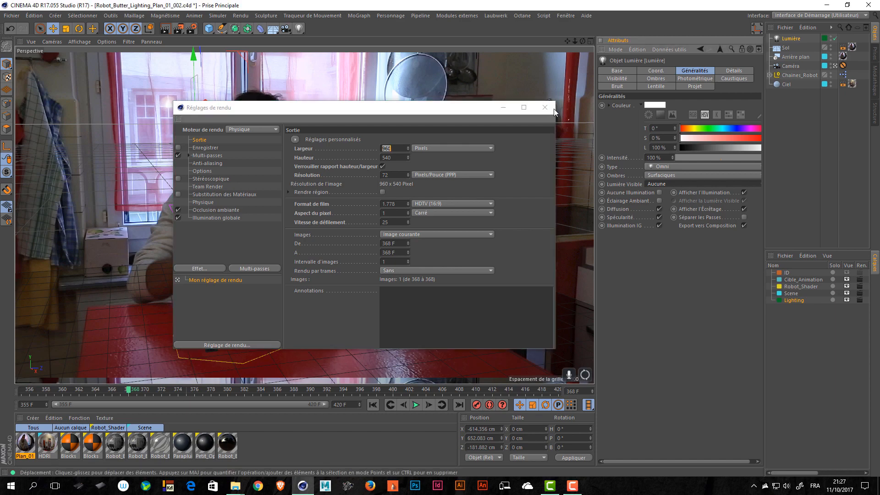
click(545, 108)
Step: Save the project and show the Lumière light's shadow settings in a widened attributes column
drag(595, 111, 491, 110)
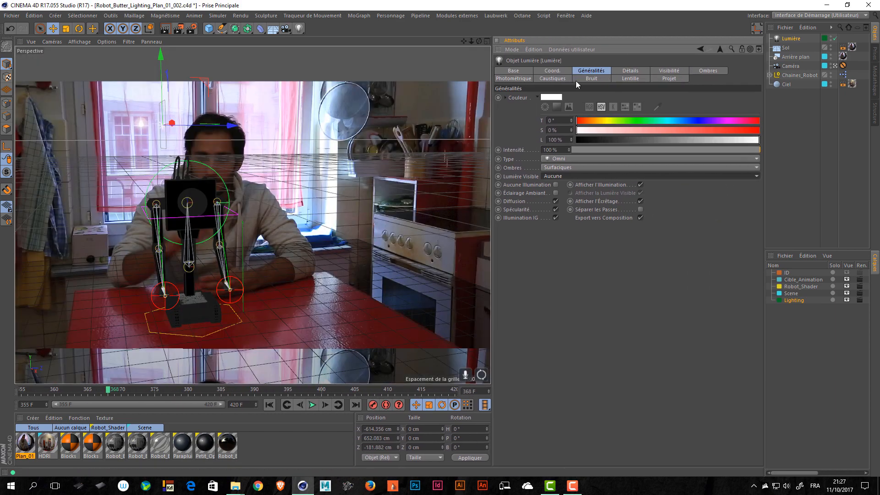
key(ctrl+s)
click(707, 71)
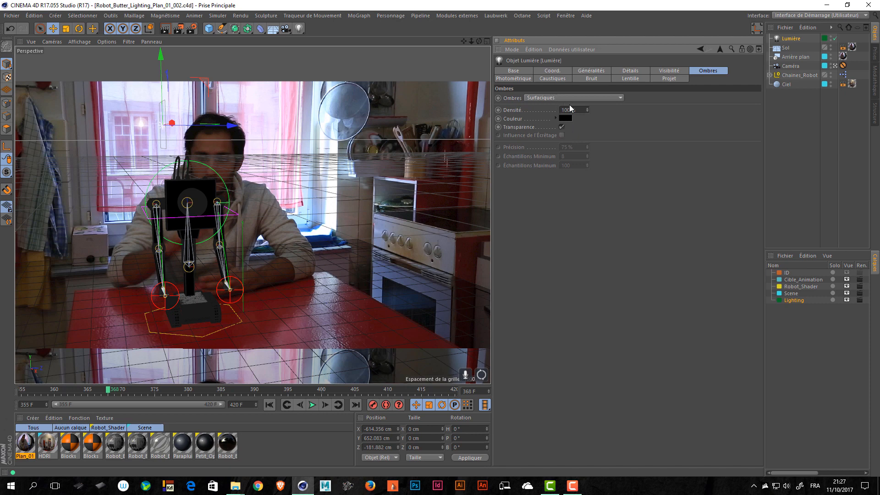
Step: Set the Lumière shadow colour to a dark red sampled from the red table in the perspective view
click(565, 117)
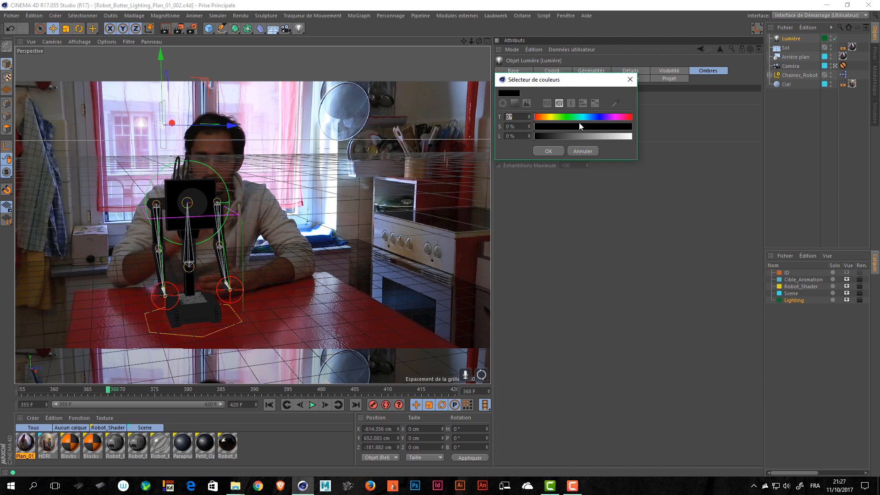
click(615, 105)
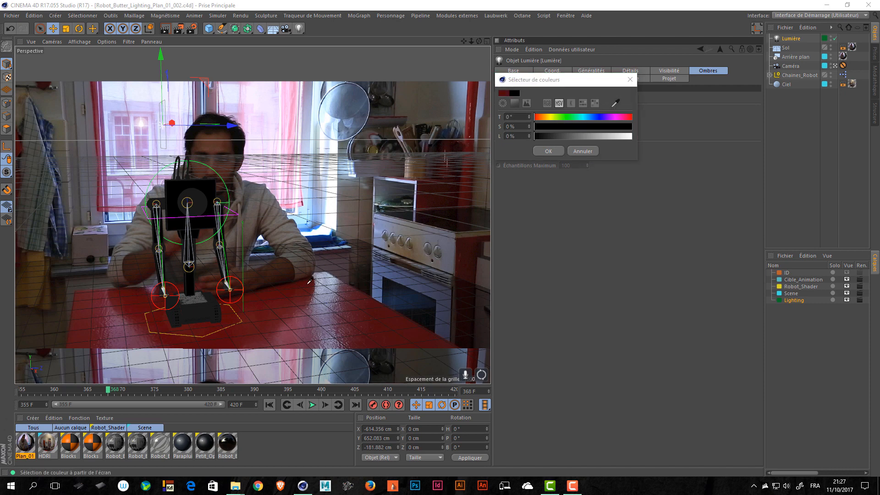
click(310, 277)
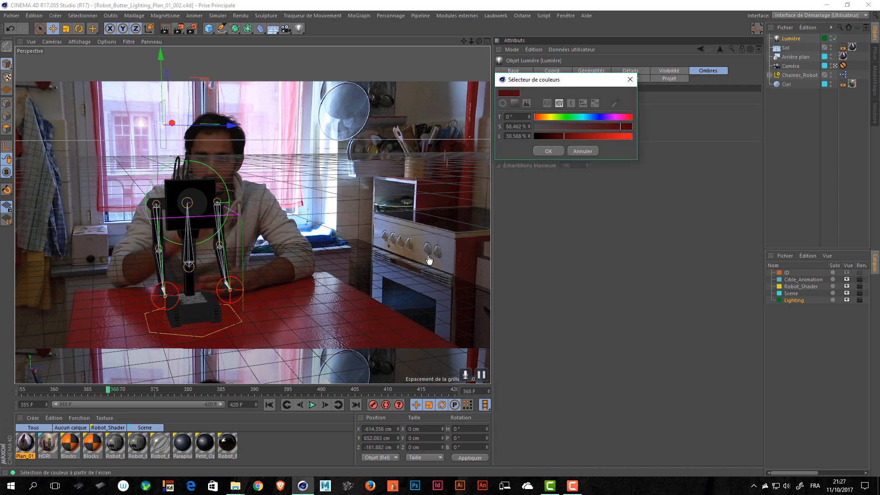
click(548, 151)
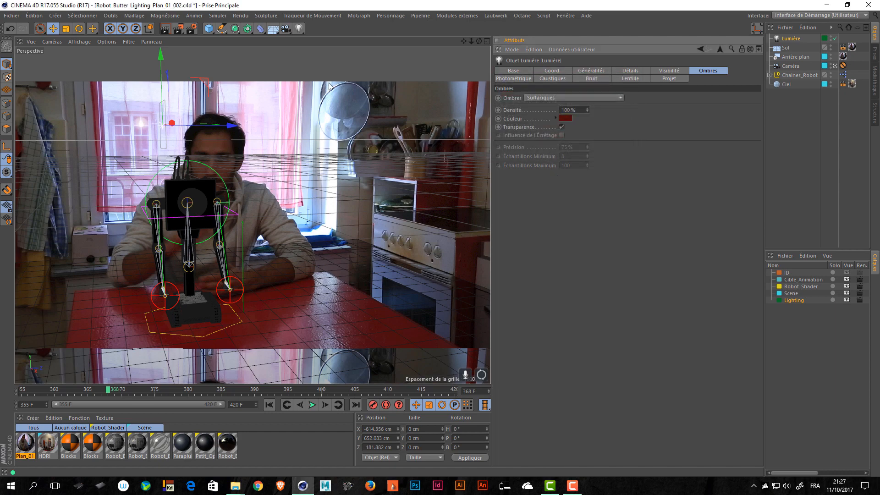
Step: Start a test render in the Visualiseur and move its window out of the way of the light's attributes
click(177, 29)
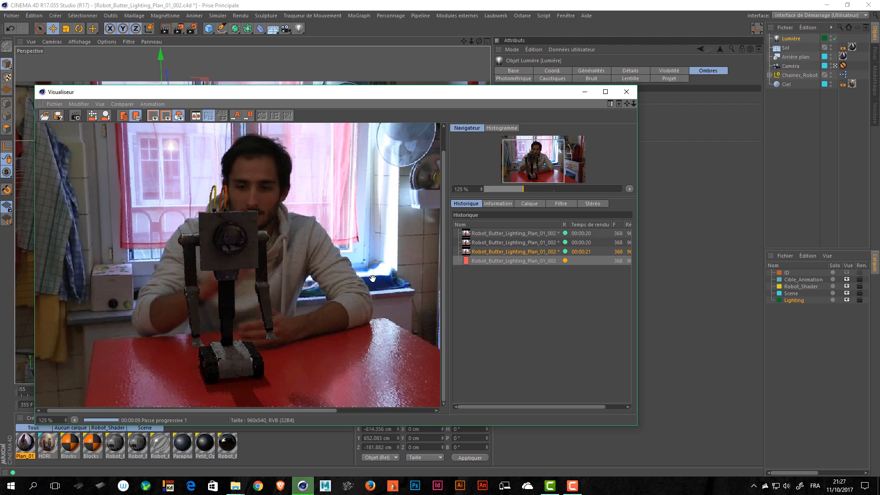
drag(502, 93, 879, 82)
click(613, 255)
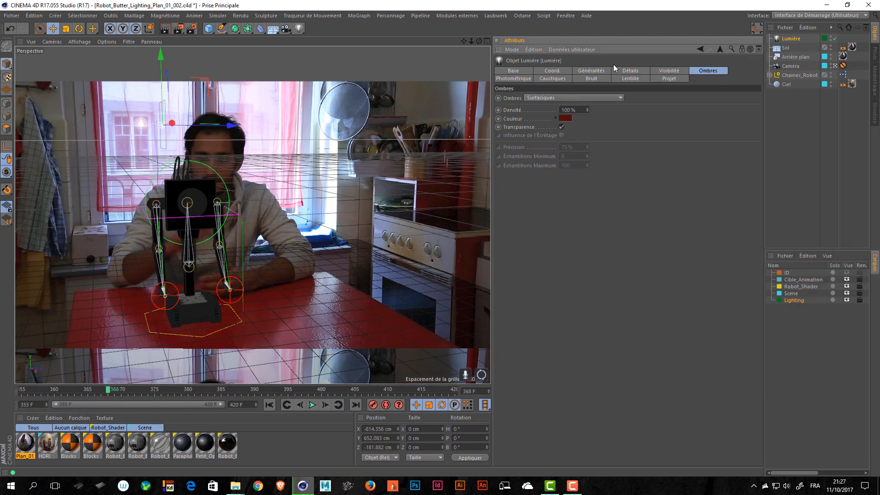
Step: Look through the Lumière light's settings, including details, visibility, caustics, lens and project, and check the shadow in the running render
click(632, 79)
click(671, 70)
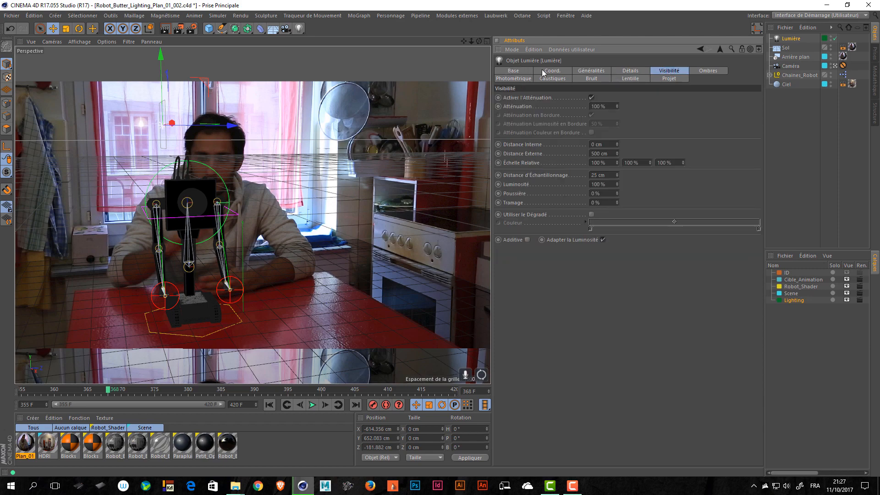
click(543, 73)
click(597, 73)
click(631, 71)
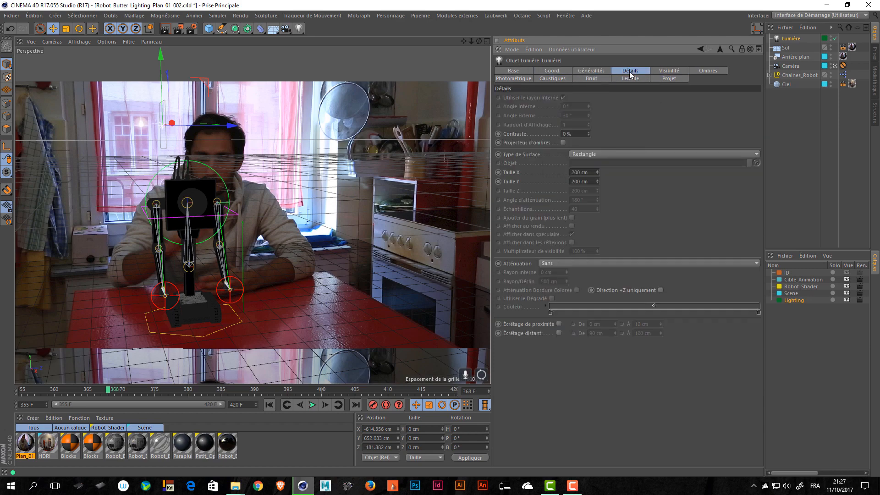
click(682, 69)
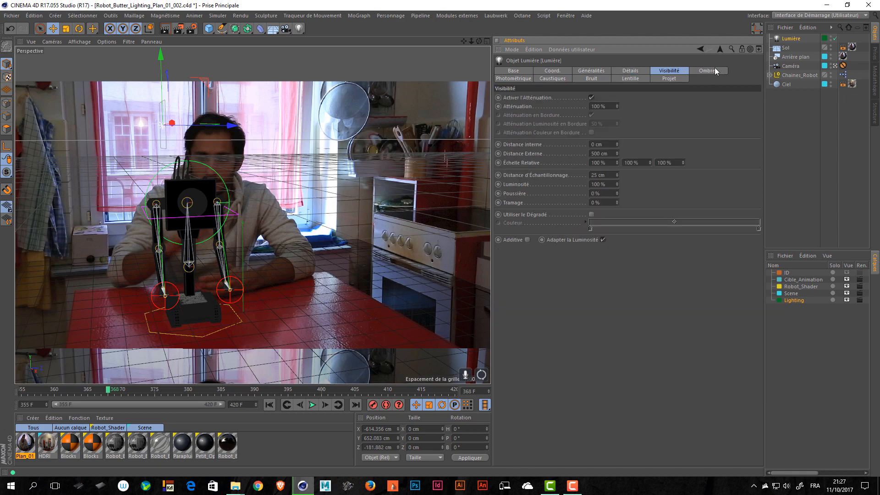
click(714, 69)
click(513, 78)
click(553, 79)
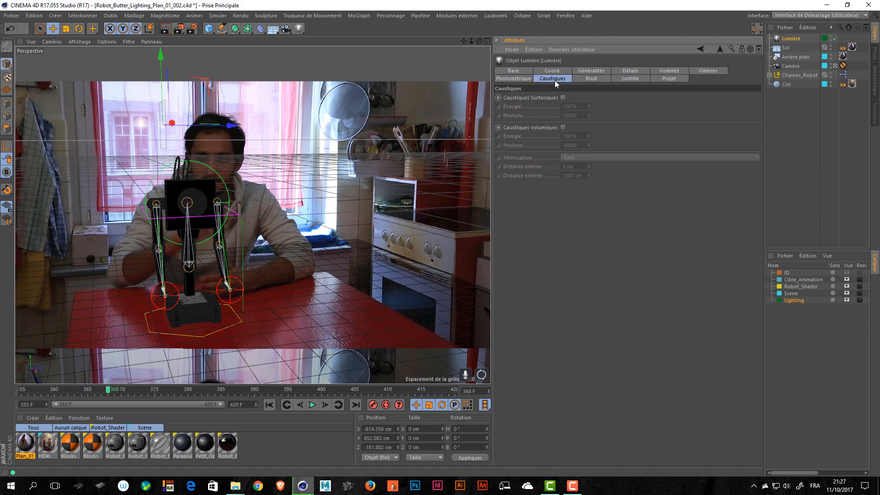
click(592, 80)
click(635, 81)
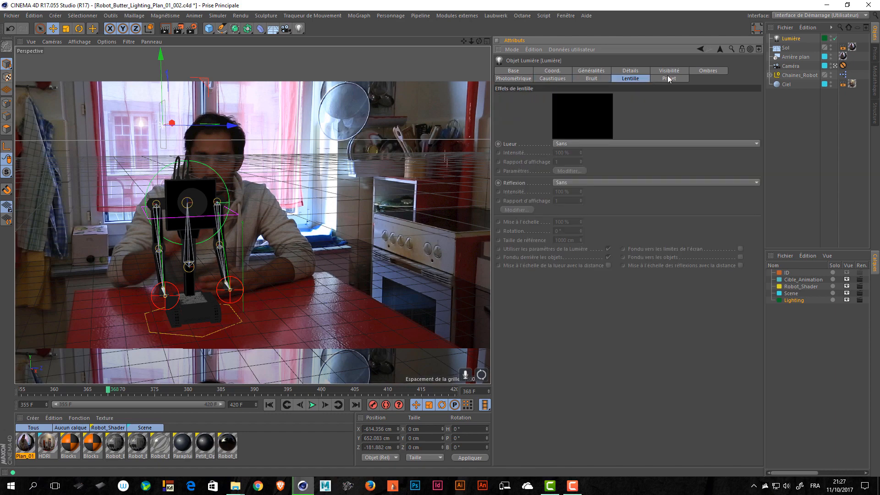
click(668, 79)
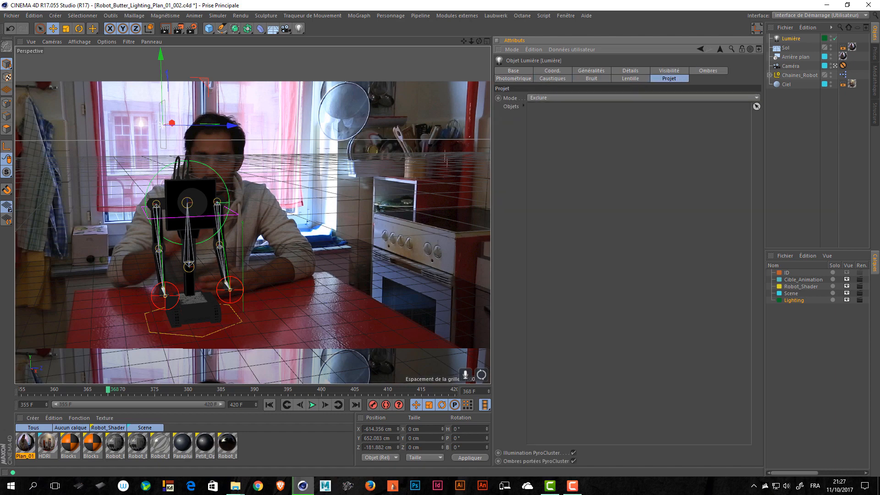
drag(879, 60, 478, 51)
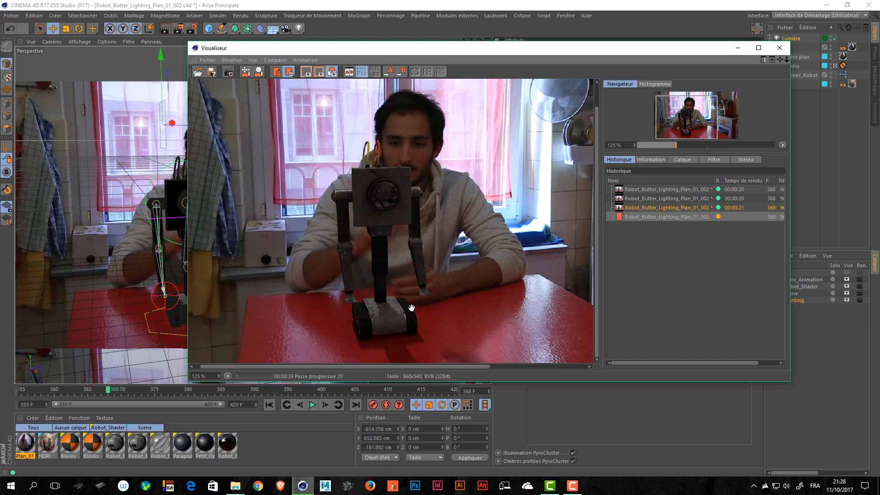
drag(691, 48, 322, 90)
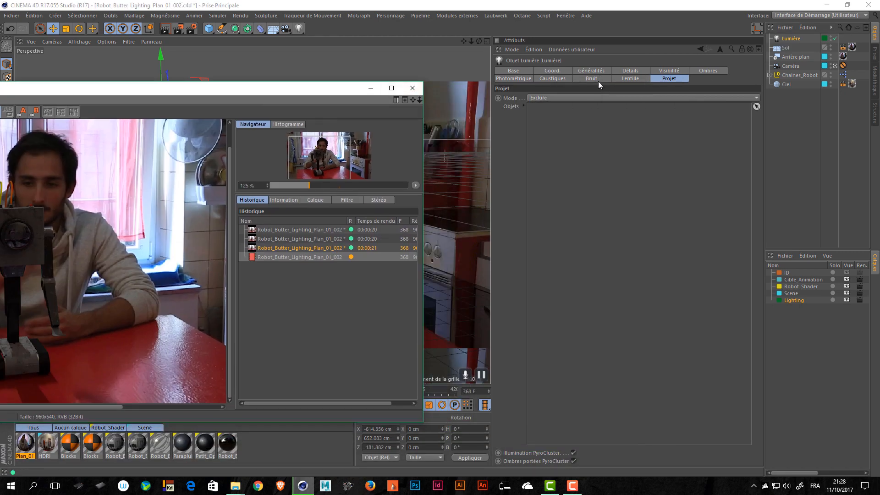
Step: Set the Lumière intensity to 50 %, stop the running render and start a new one in the Visualiseur
click(655, 72)
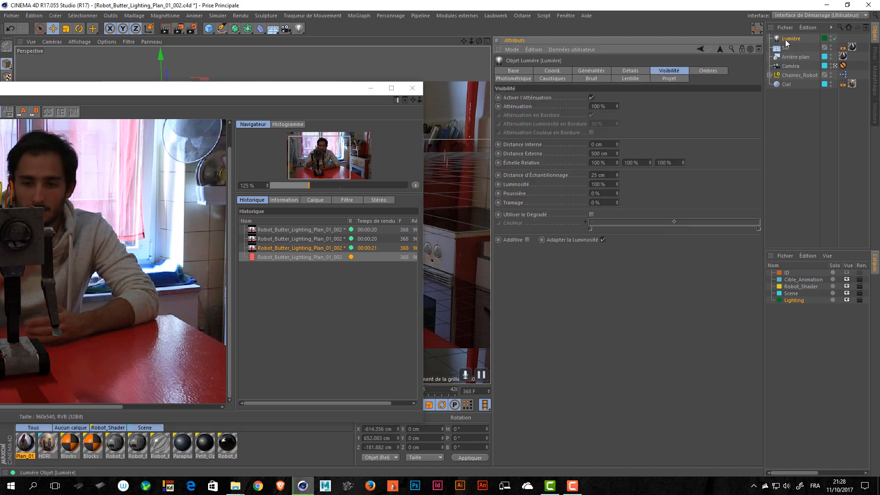
click(565, 71)
click(591, 71)
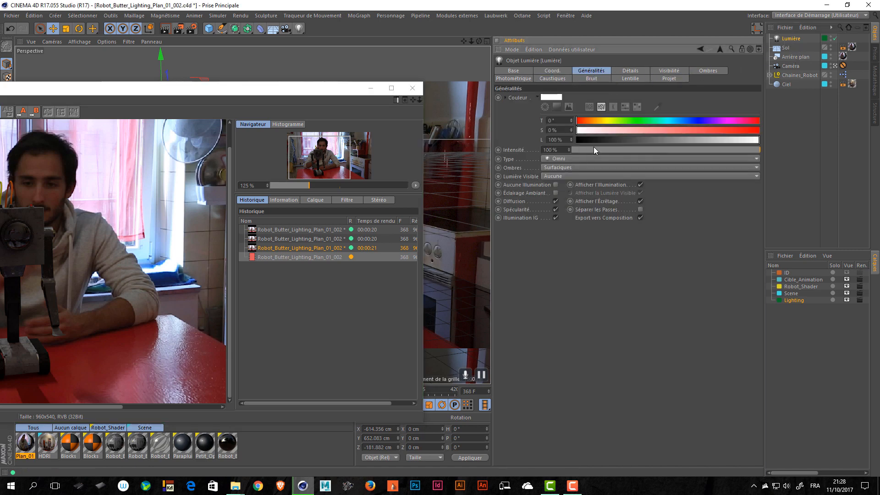
drag(562, 151, 534, 150)
text(50)
key(Return)
drag(290, 88, 452, 79)
key(shift+r)
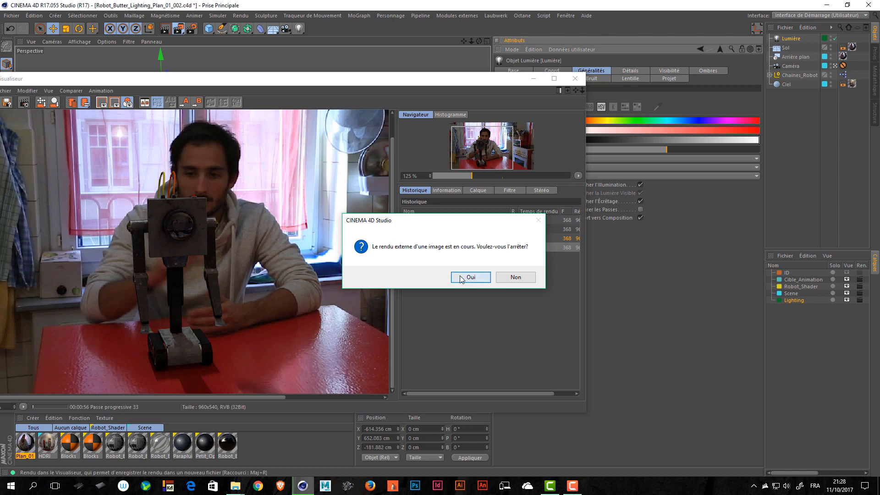
click(460, 278)
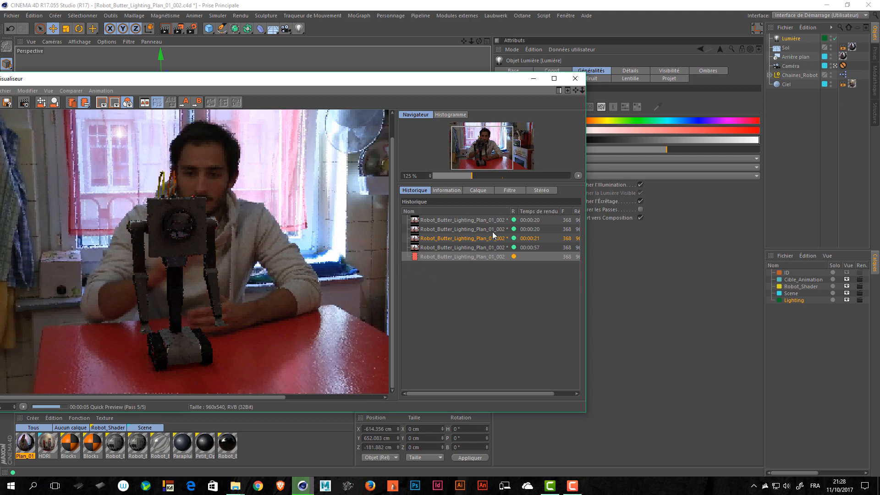
Step: Set the Lumière intensity to 75 %, stop the running render and start another test render
drag(586, 384, 518, 371)
double_click(554, 150)
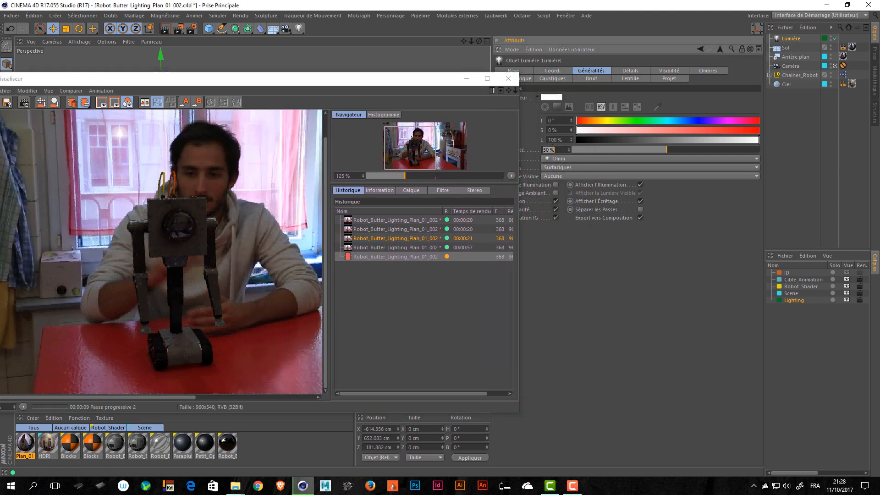
text(775)
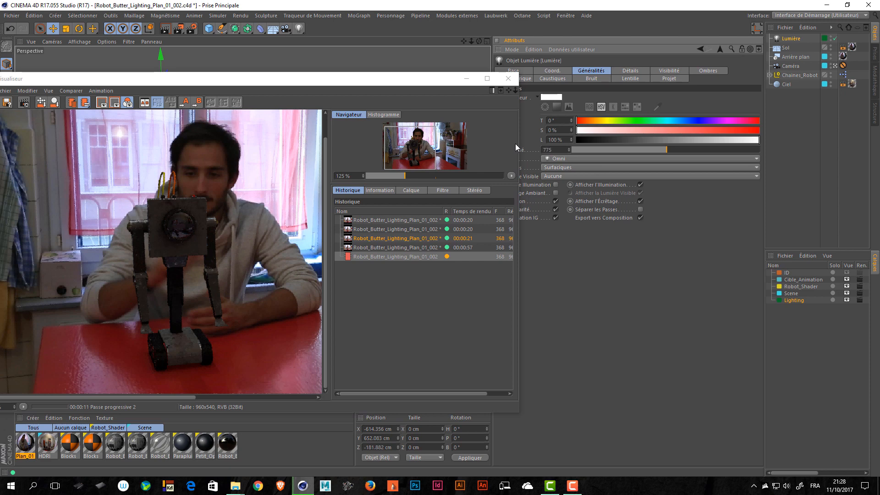
key(BackSpace)
key(BackSpace)
text(5)
key(Return)
click(178, 29)
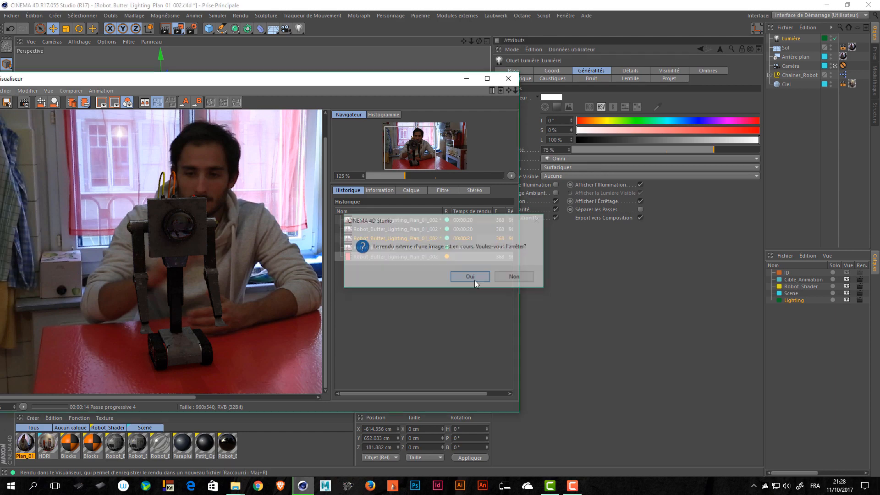
click(470, 276)
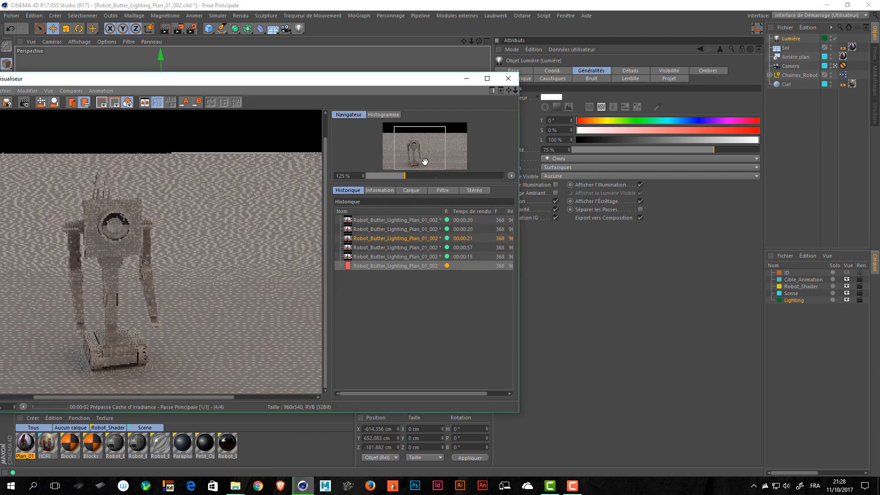
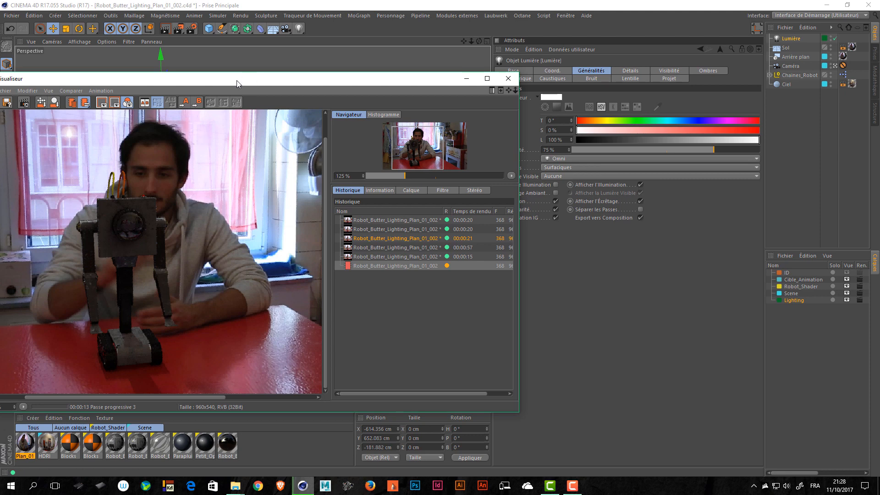
Step: Examine the robot and its table shadow in the enlarged Visualiseur, stop the render and close the Visualiseur
drag(237, 84, 367, 81)
drag(256, 299, 311, 250)
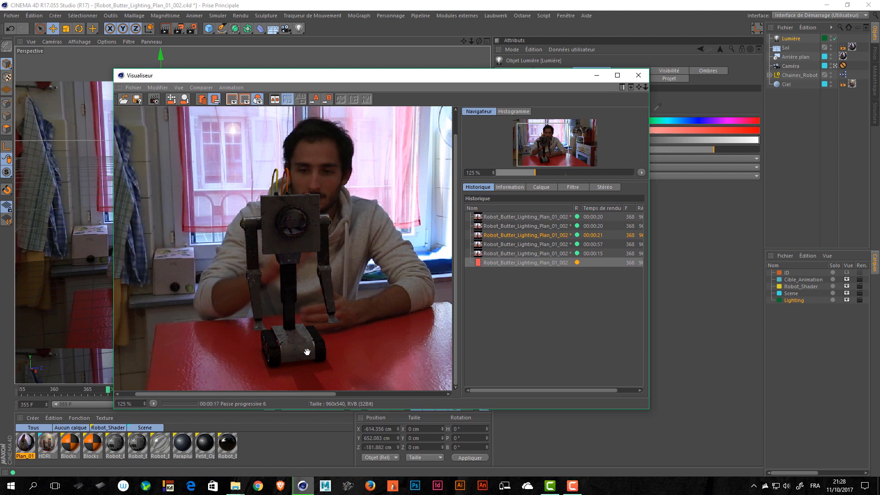
drag(307, 352, 274, 302)
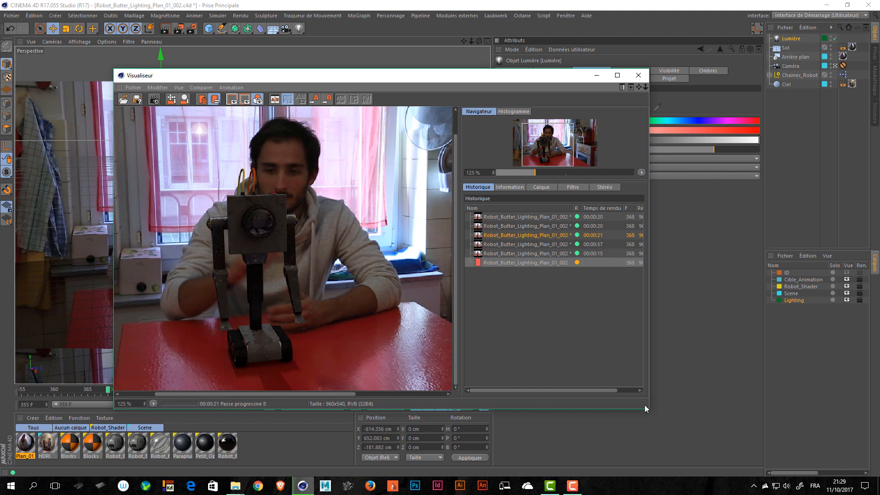
drag(651, 404, 739, 404)
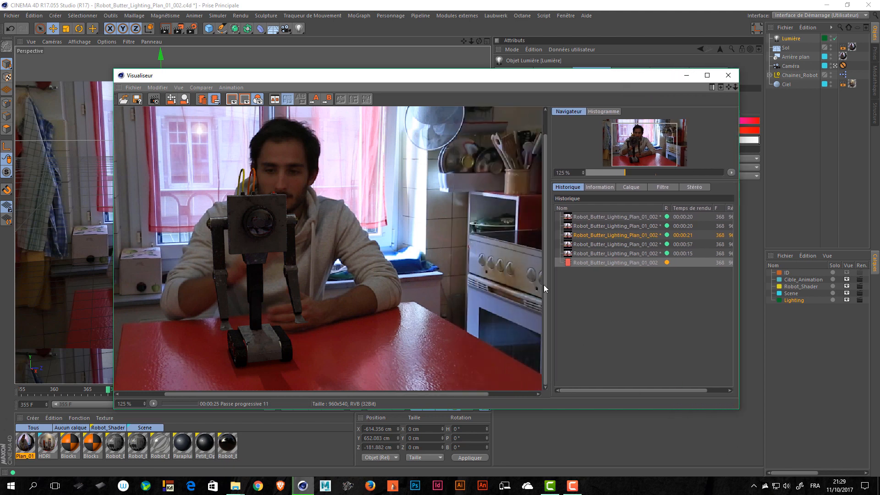
drag(299, 211, 343, 211)
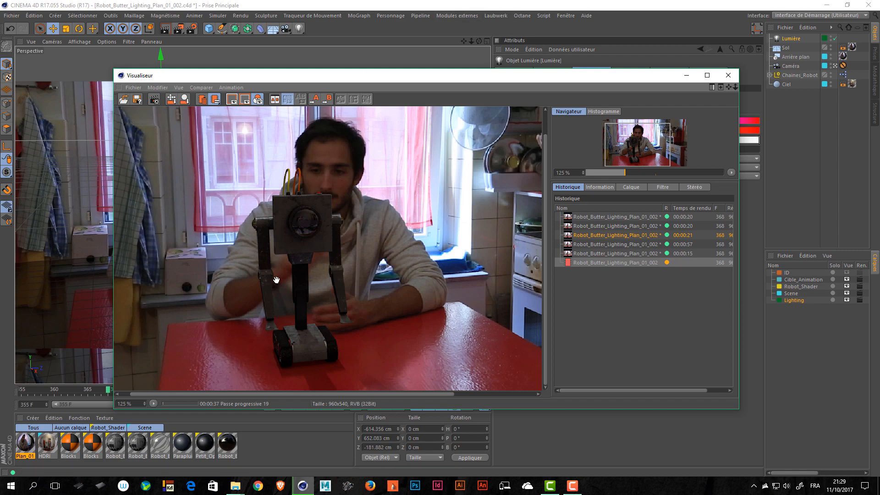
click(730, 78)
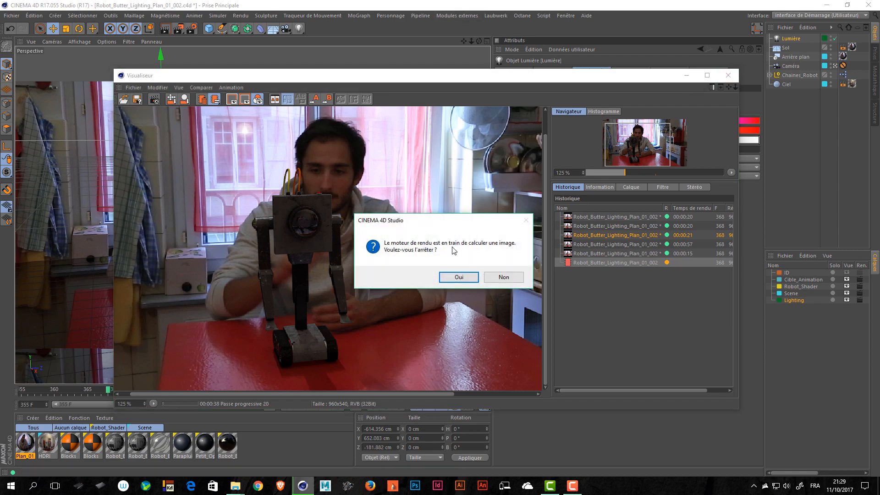
click(459, 277)
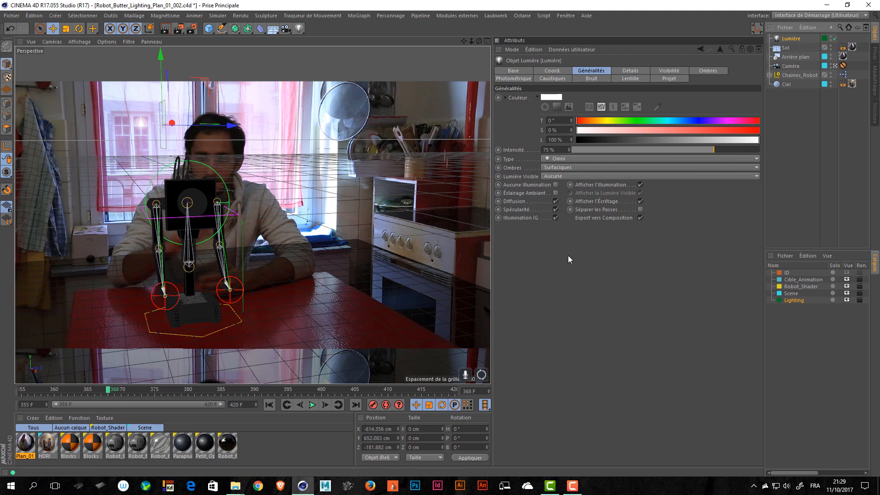
Step: Add a second omni light at about X 308, Y 3051, Z -158 cm, high above the robot, and set its intensity to 25 %
click(272, 29)
click(299, 28)
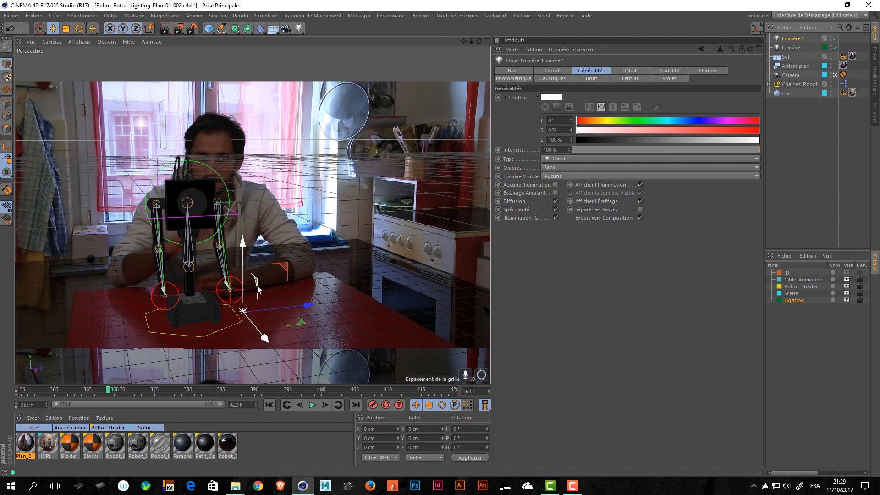
drag(280, 309, 238, 327)
click(487, 42)
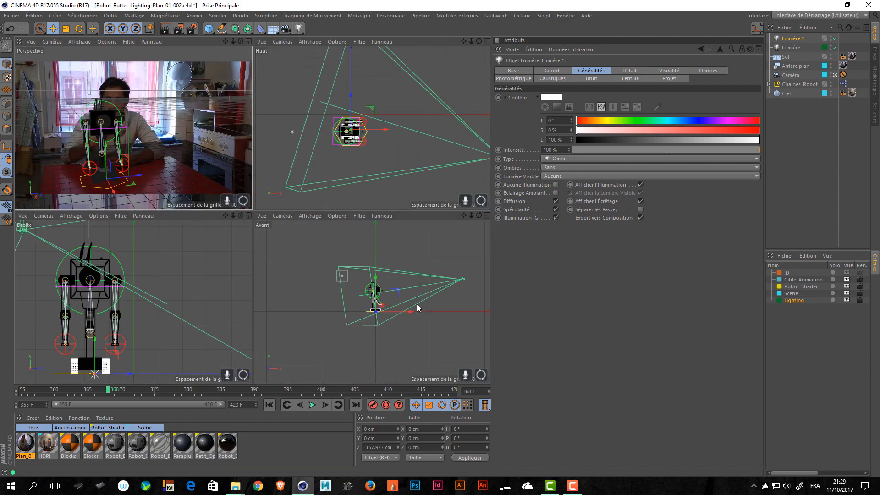
drag(374, 129, 435, 131)
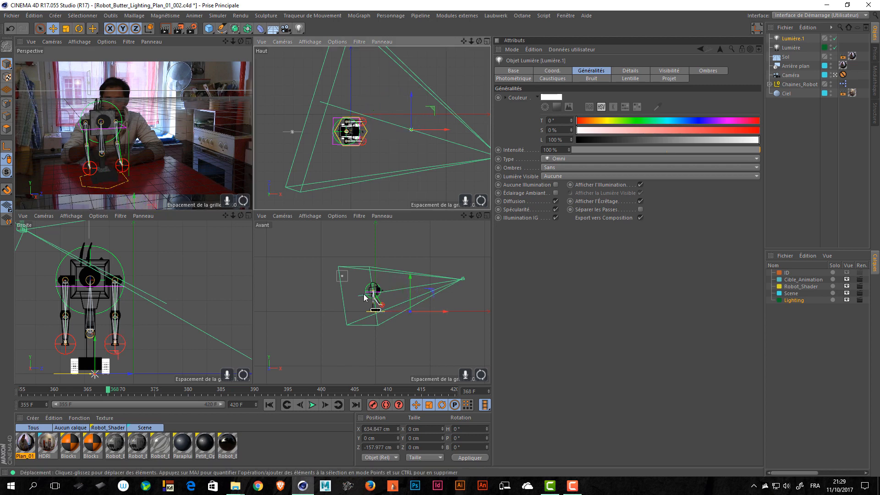
drag(410, 281, 388, 228)
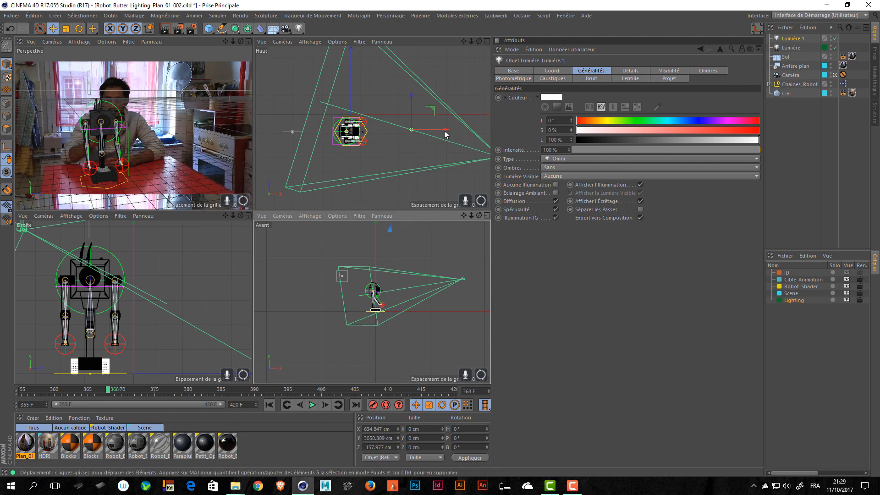
drag(447, 131, 412, 132)
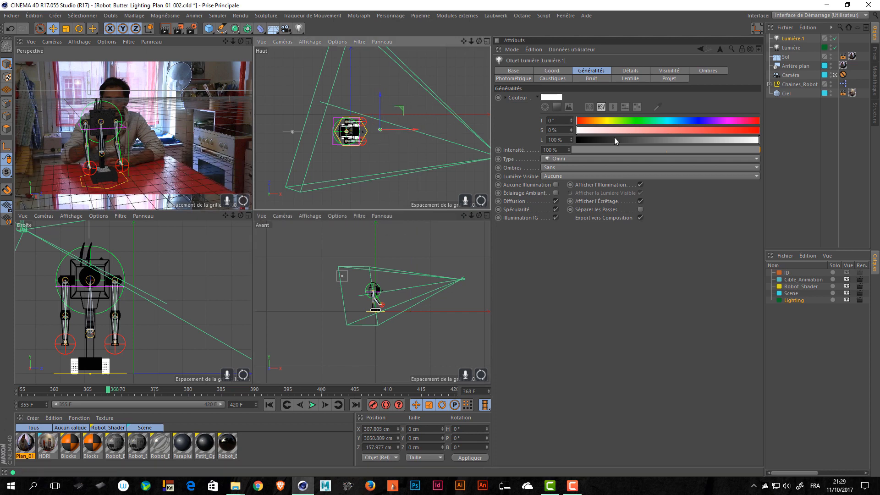
click(563, 150)
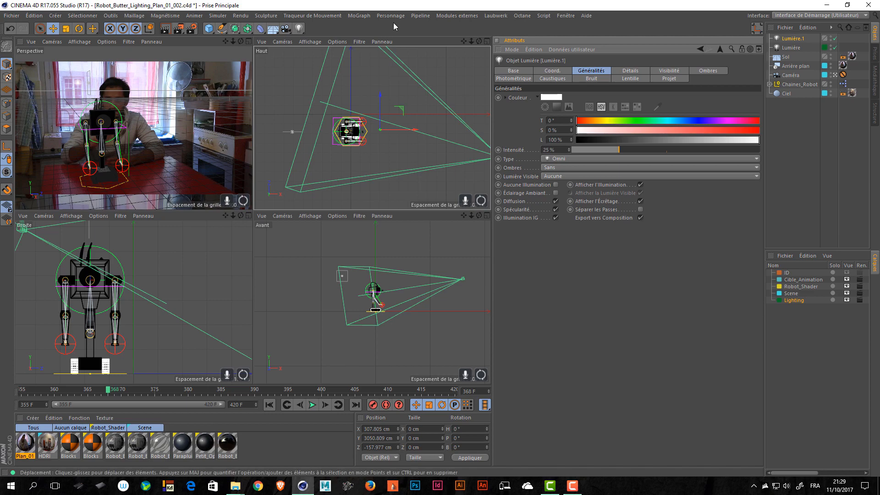
Step: Enlarge the Perspective view to a single viewport and start a test render in the Visualiseur
click(250, 41)
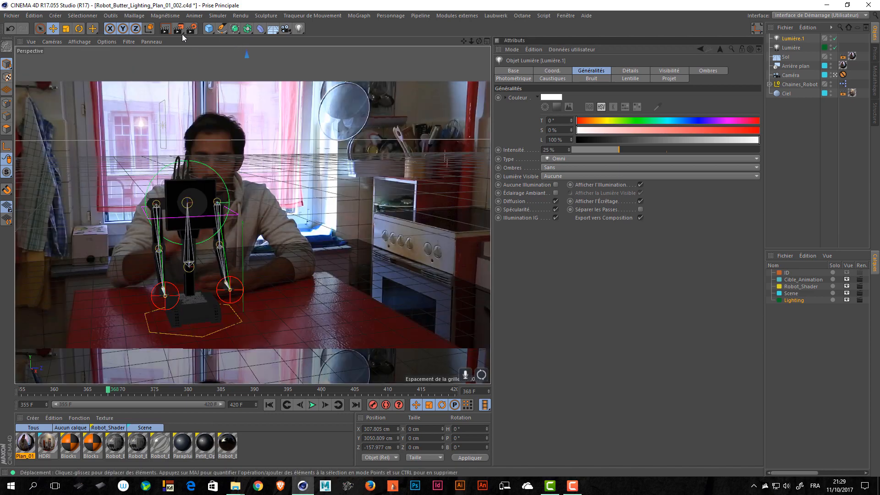
click(178, 29)
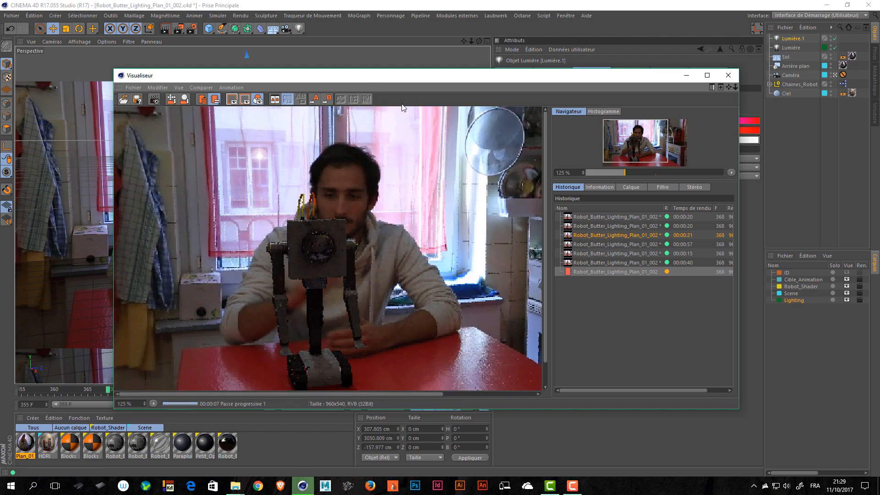
Step: Compare the running render with the previous one in the Visualiseur history to judge the second light's effect on the robot
click(593, 271)
key(Up)
key(Down)
key(Up)
key(Down)
key(Up)
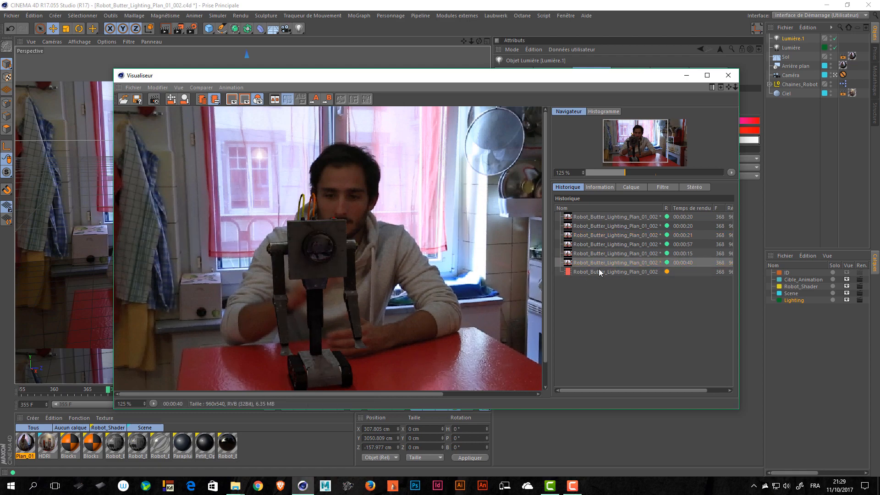
click(598, 270)
click(599, 263)
click(593, 271)
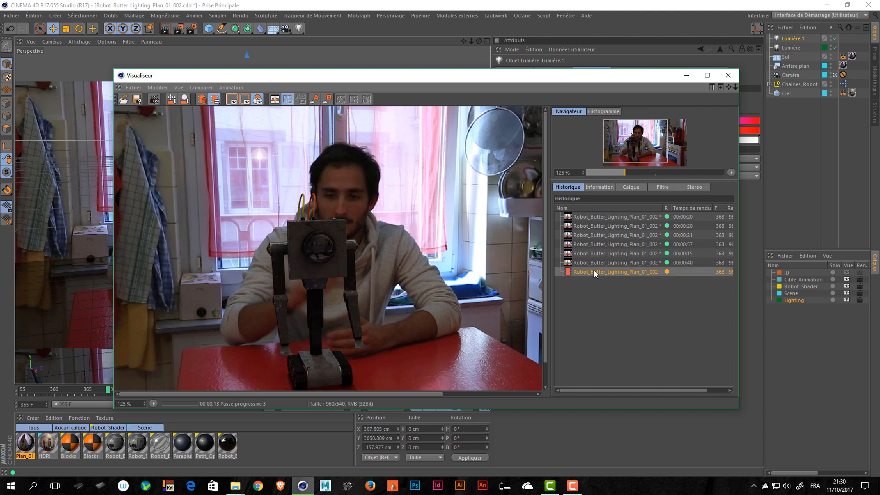
click(594, 265)
click(592, 270)
click(610, 260)
click(607, 273)
click(611, 263)
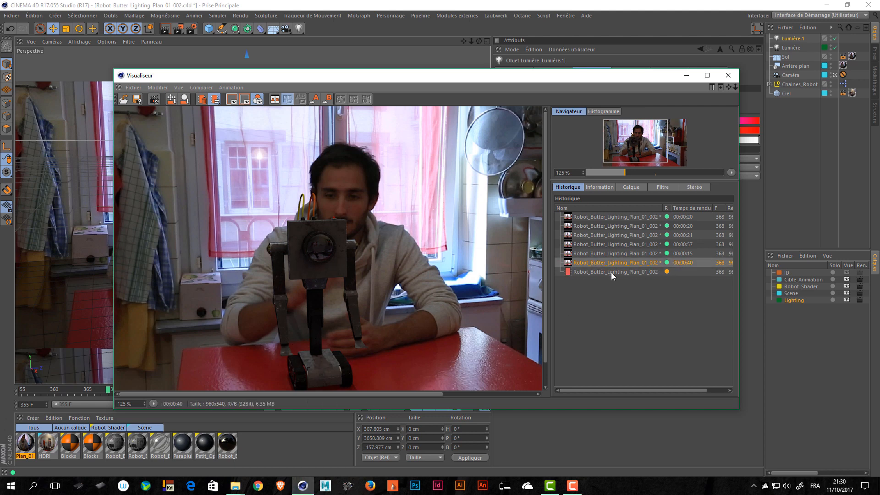
click(612, 272)
click(618, 260)
click(611, 272)
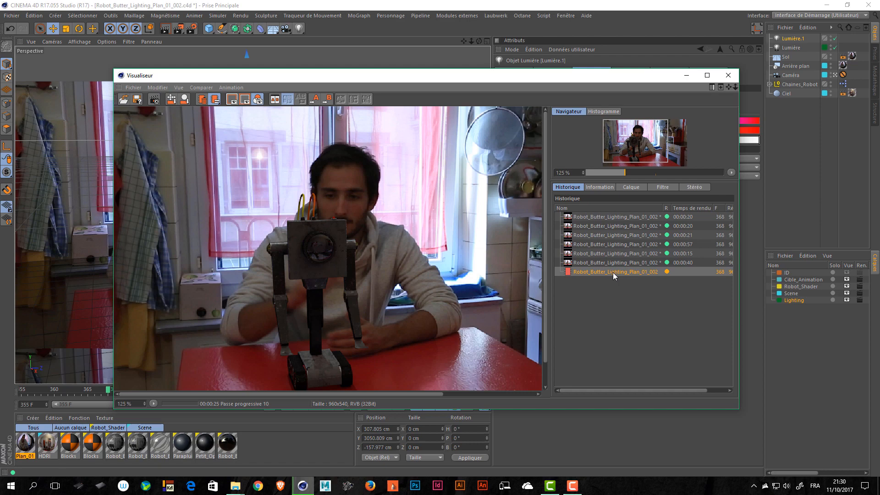
Step: Close the Visualiseur, stop the render and set the exposure of the HDRI material's luminance texture to 0.5
click(728, 75)
click(446, 277)
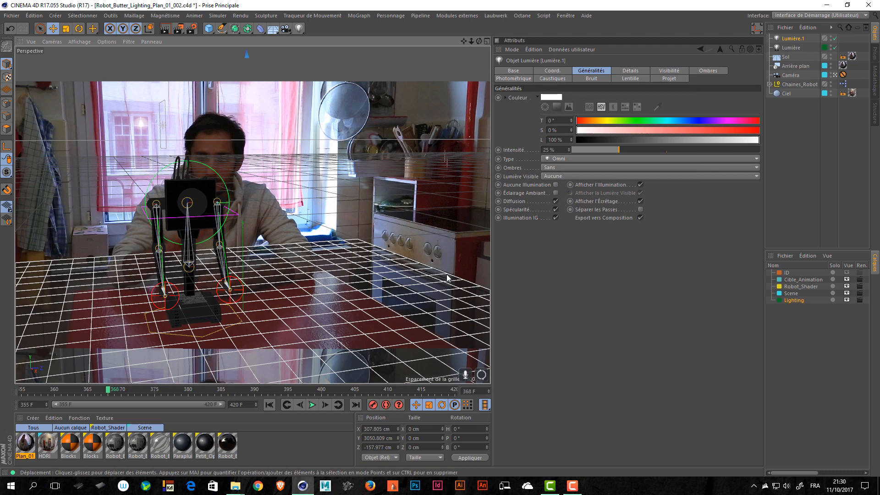
double_click(47, 442)
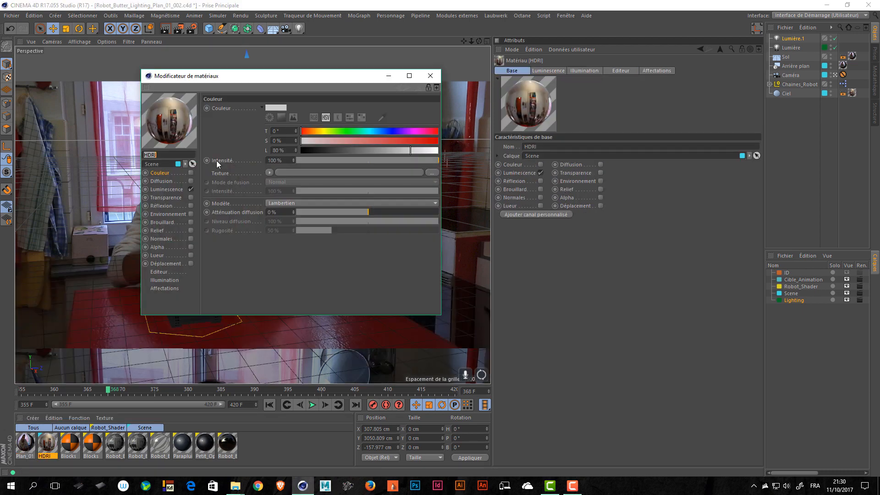
drag(239, 78, 260, 75)
click(166, 190)
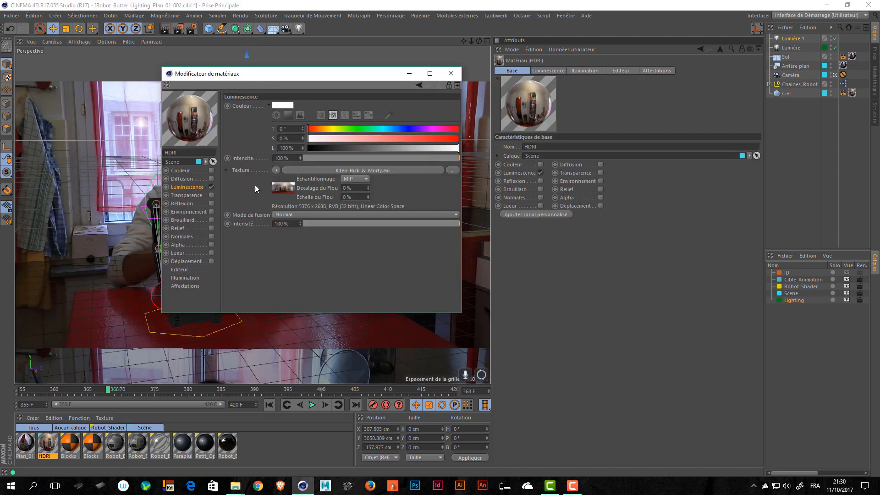
click(289, 188)
click(300, 212)
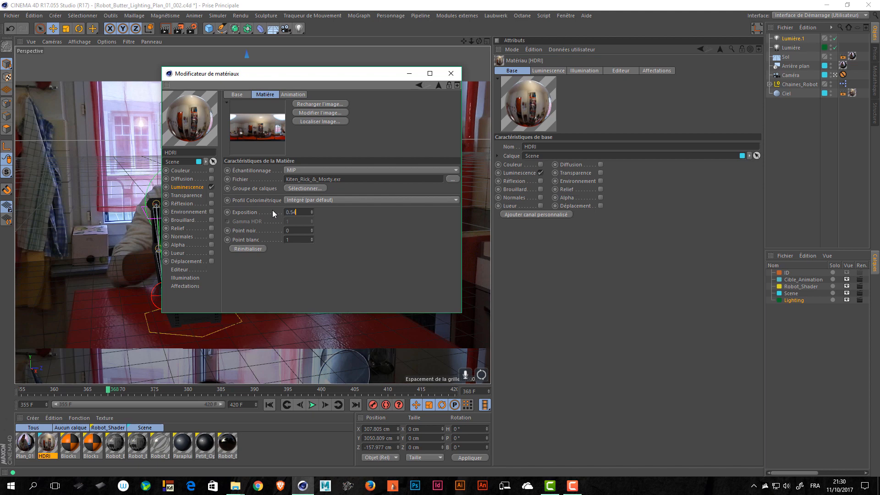
key(Return)
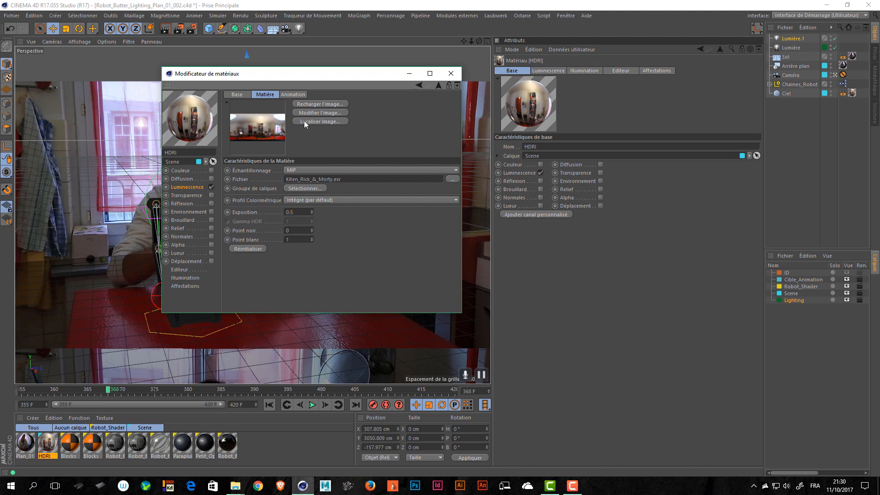
Step: Move the material editor aside and start a new test render, placing the Visualiseur over the viewport
drag(275, 75, 536, 101)
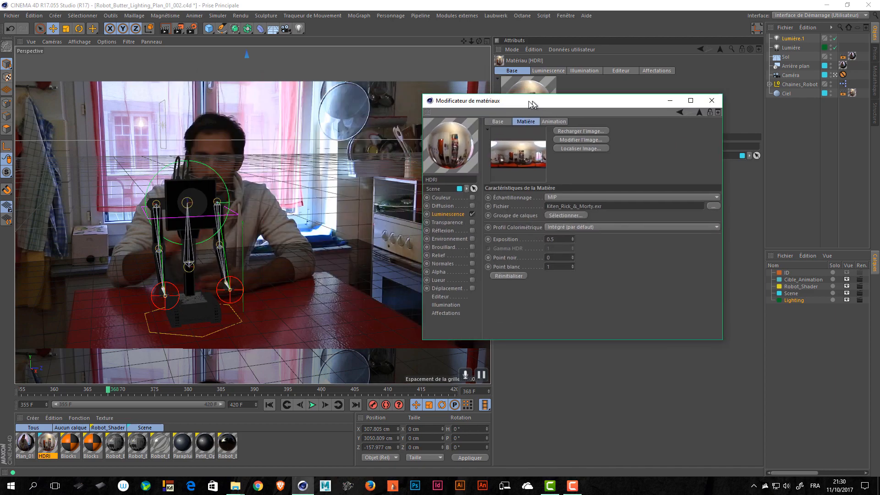
click(180, 30)
drag(403, 81, 327, 45)
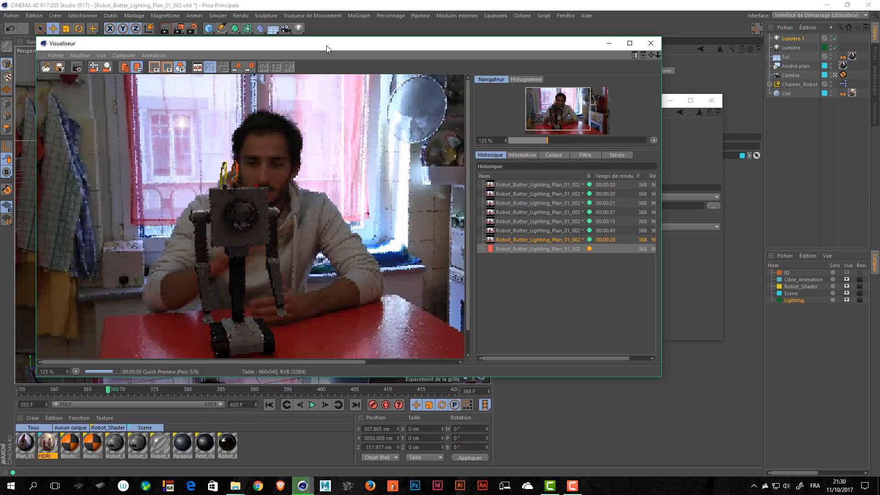
Step: Compare the new render with the previous one in the history to judge the effect of the HDRI exposure change
click(552, 242)
click(551, 247)
click(553, 241)
click(554, 247)
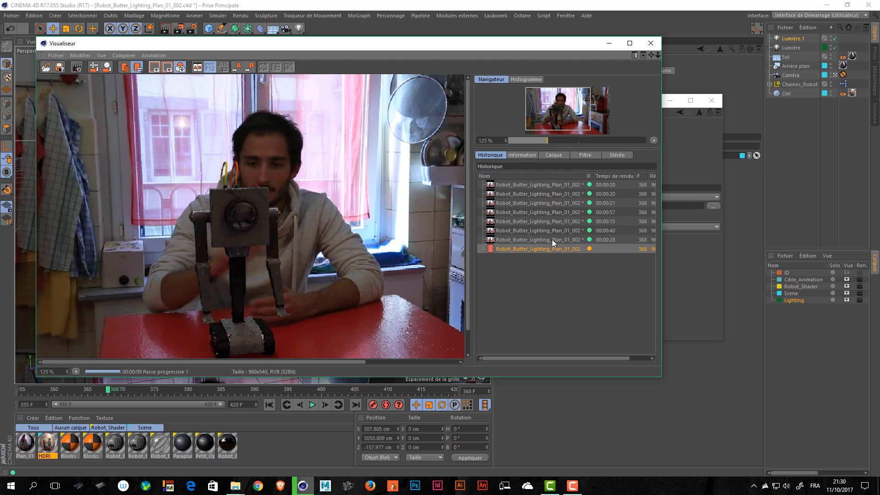
click(551, 240)
click(551, 248)
click(551, 240)
click(549, 245)
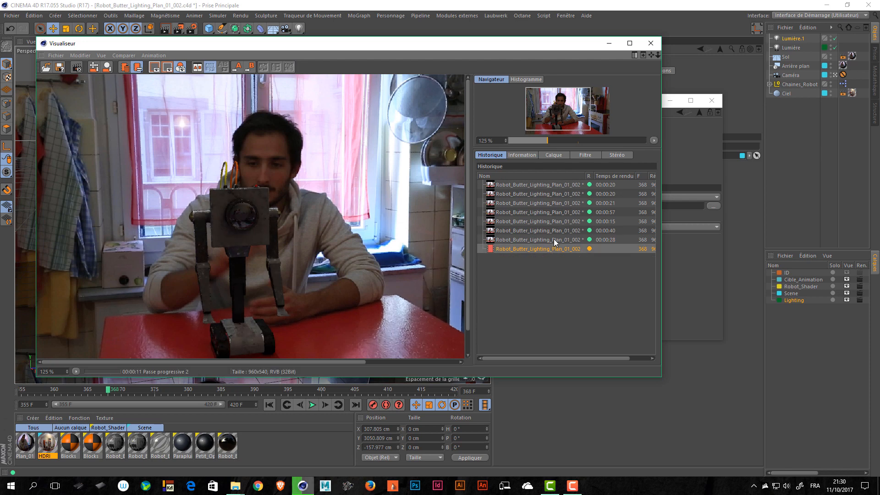
click(553, 239)
click(551, 246)
click(556, 240)
click(550, 249)
Step: Set the HDRI material's generated global illumination (Générer l'IG) intensity to 125 %
click(691, 155)
drag(602, 106, 653, 162)
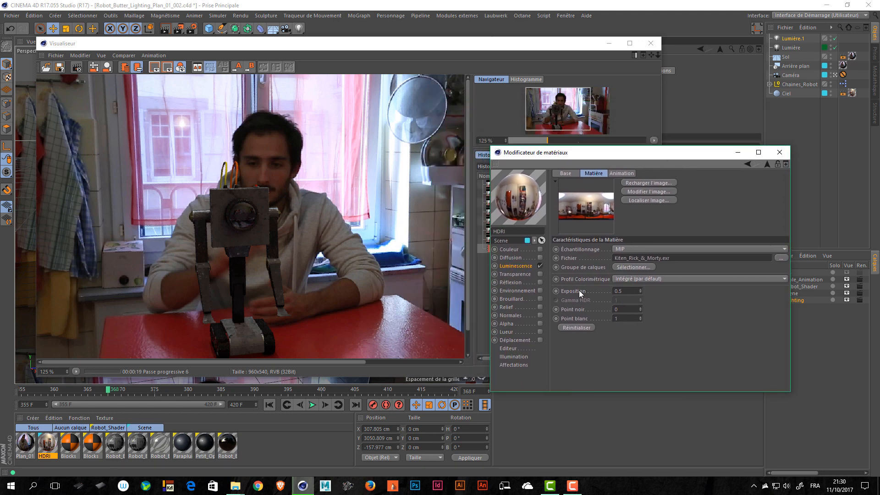
click(355, 184)
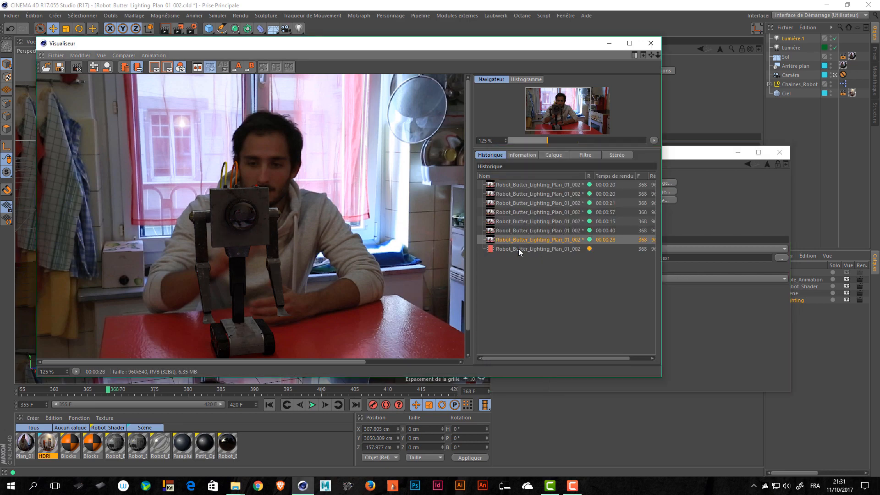
click(739, 348)
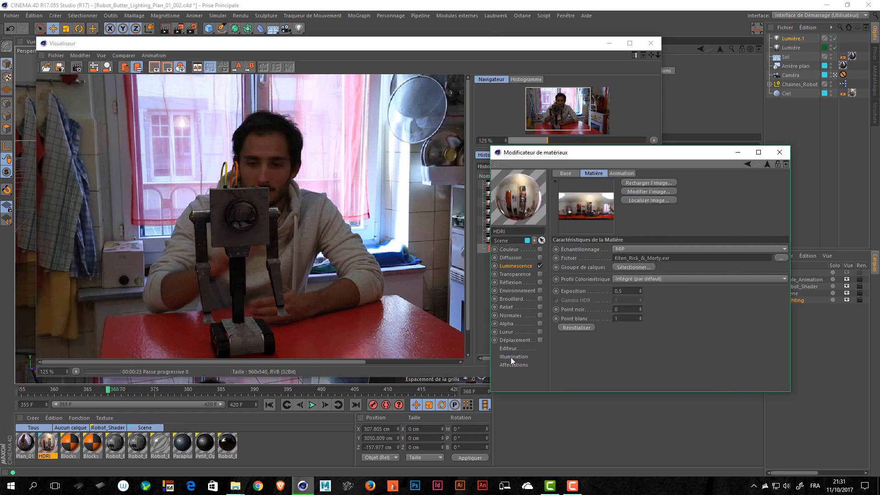
click(511, 356)
click(510, 364)
click(521, 357)
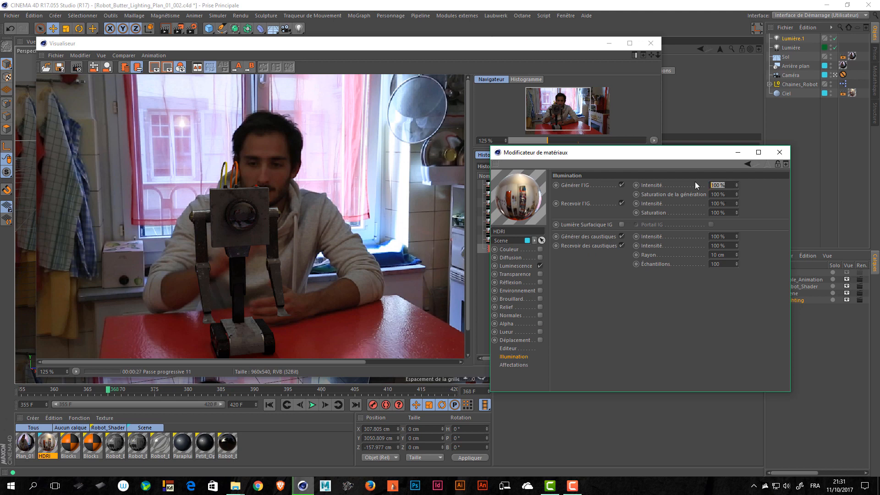
text(125)
key(Return)
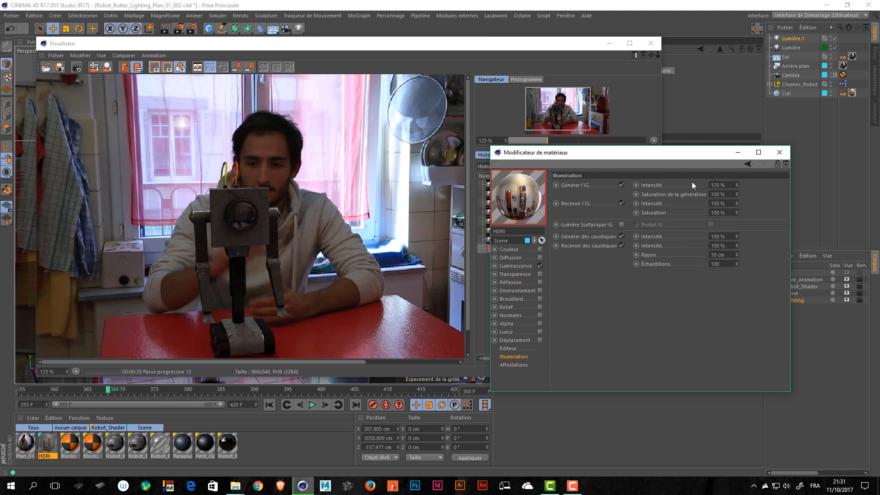
Step: Stop the running render, start a new test render and move the material editor clear of the image
click(180, 31)
click(463, 276)
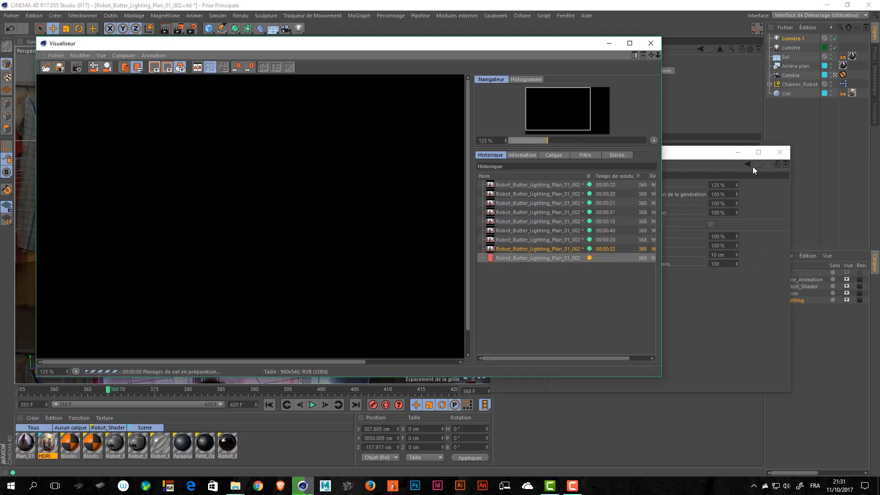
click(752, 167)
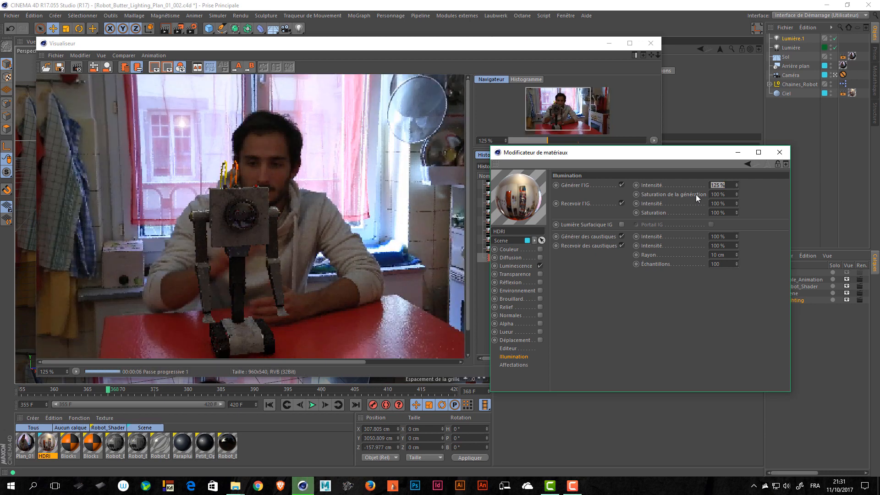
drag(618, 155, 662, 158)
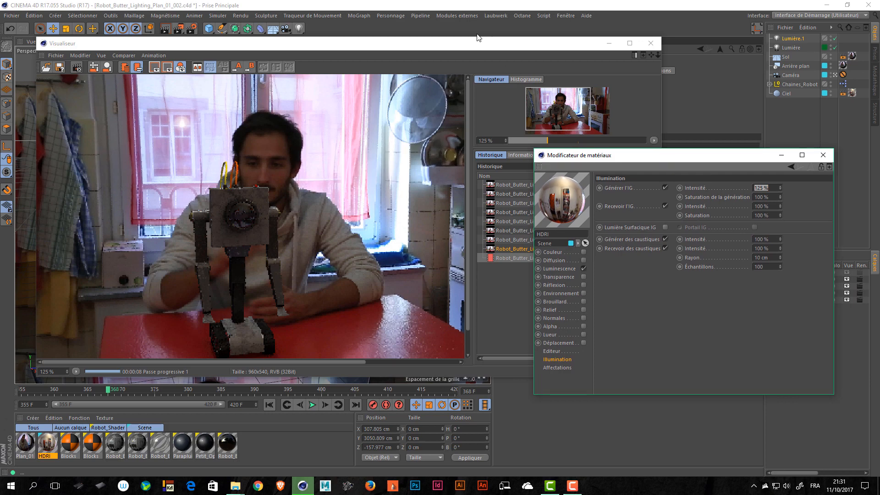
Step: Compare the current render with all the earlier ones in the history, examining the robot's brightness and its contact with the table
click(478, 48)
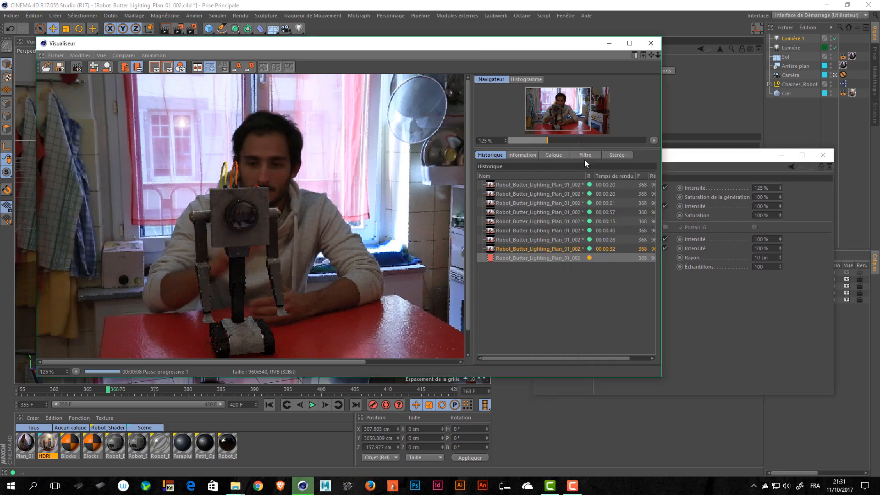
click(529, 239)
click(536, 229)
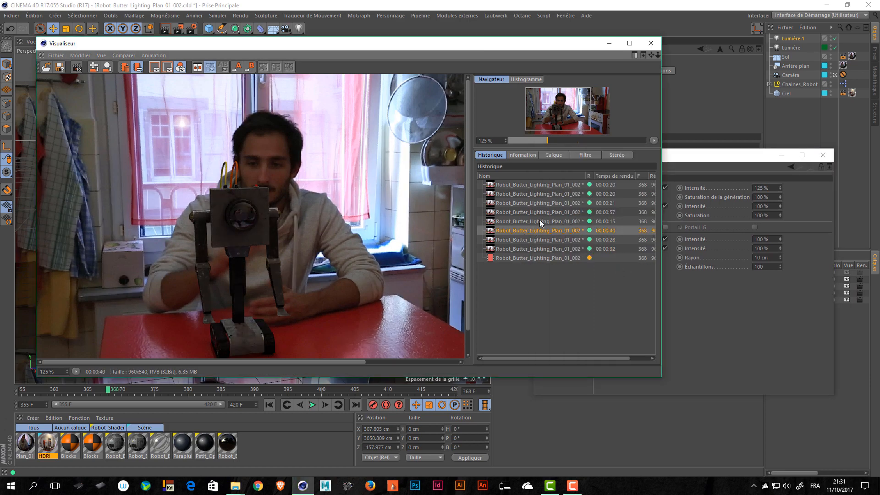
click(541, 221)
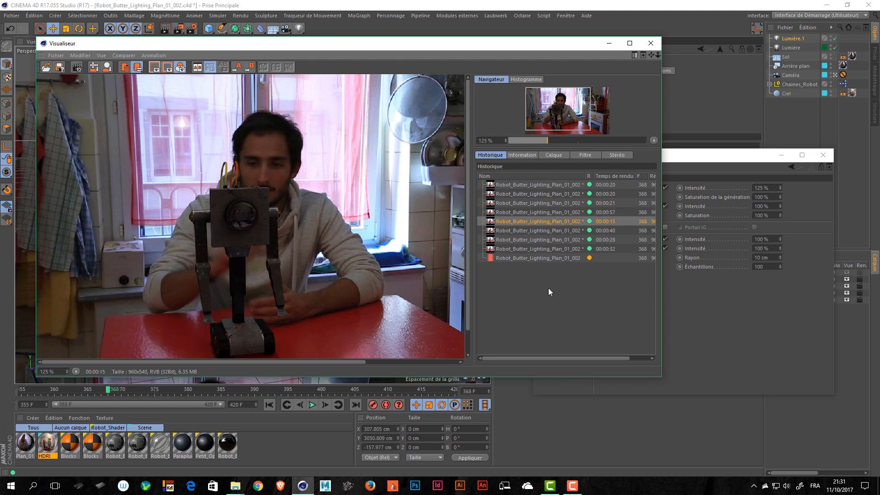
key(Up)
key(Up)
key(Up)
key(Up)
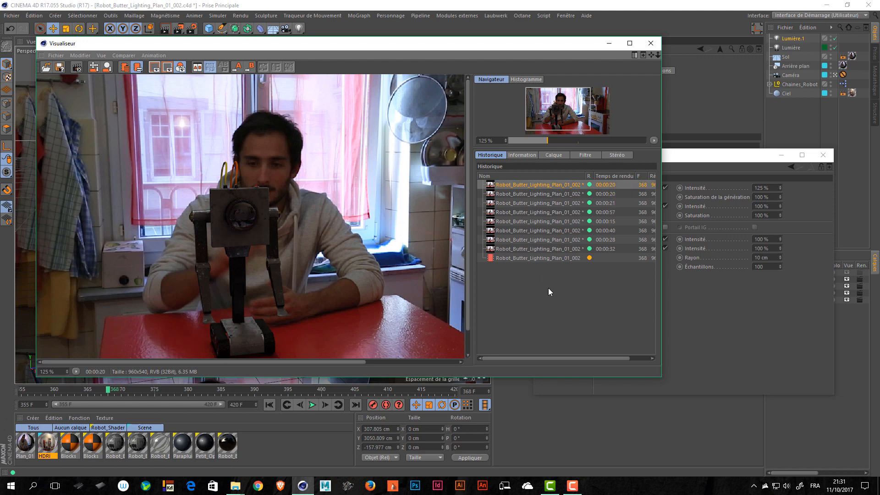
key(Down)
key(Down)
key(Down)
key(Down)
key(Down)
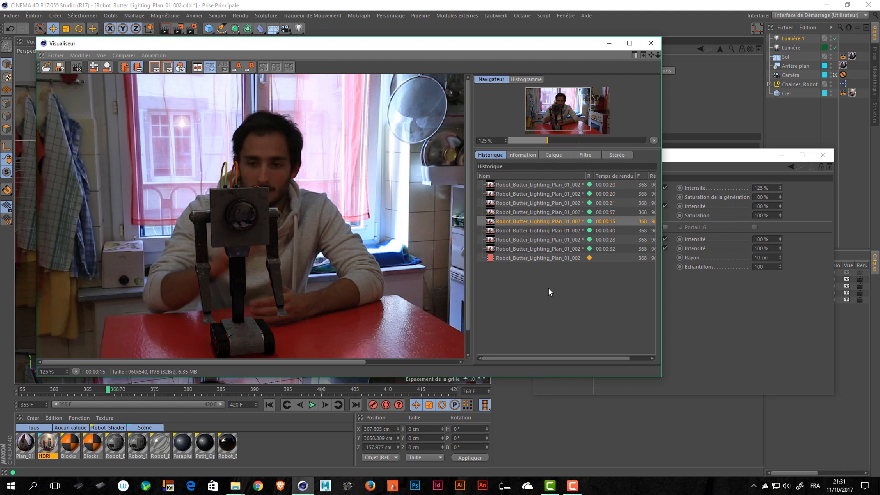
key(Down)
key(Down)
key(Down)
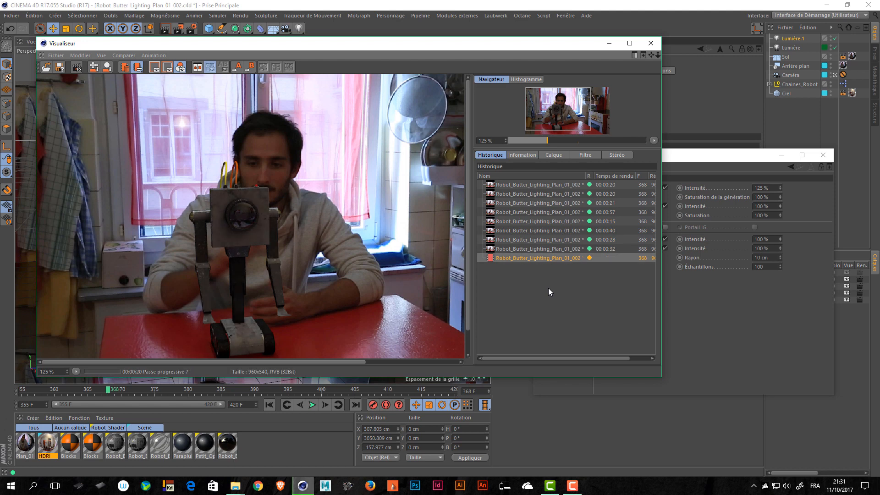
key(Up)
key(Up)
key(Up)
key(Up)
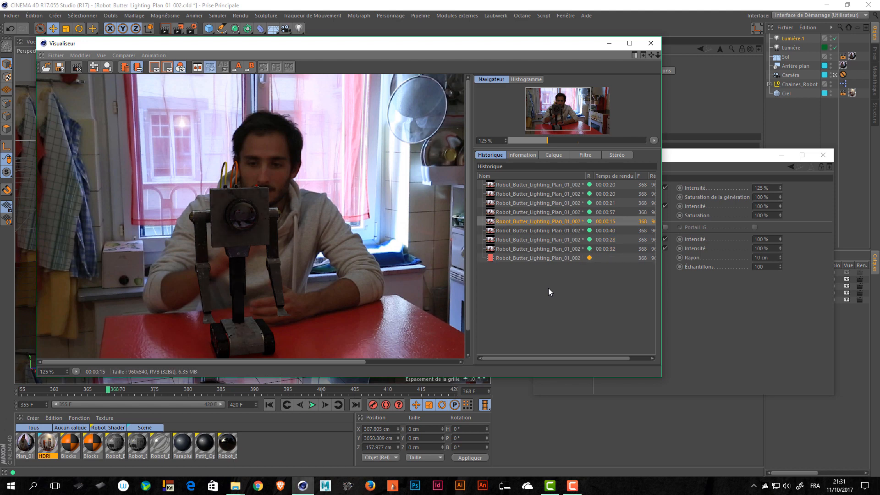
key(Down)
key(Down)
key(Down)
key(Down)
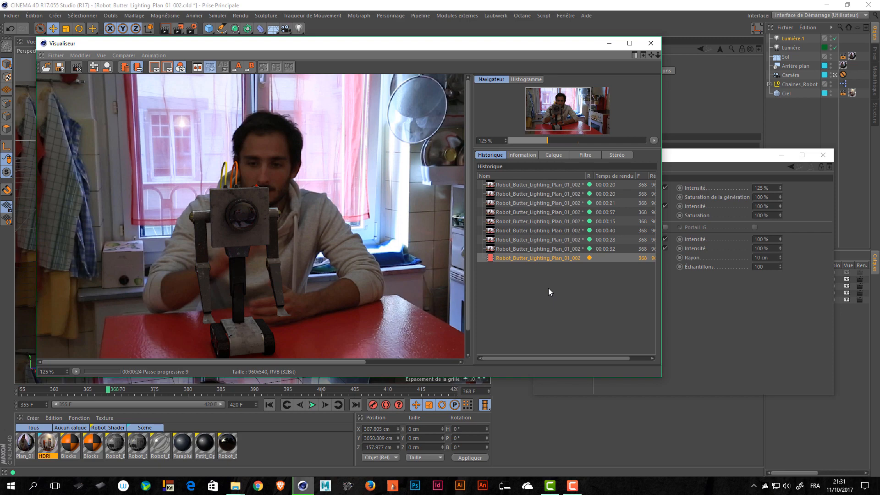
drag(375, 326, 299, 302)
drag(199, 274, 293, 265)
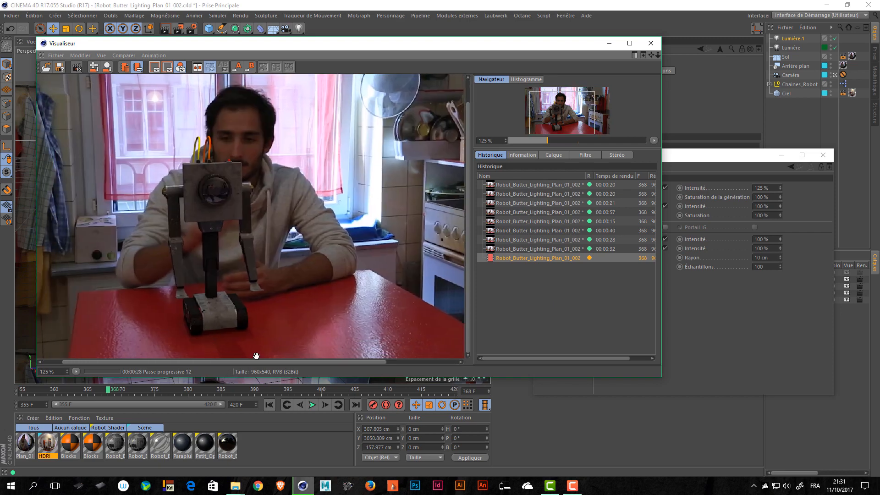
Step: Set the HDRI material's generated global illumination saturation to 110 %, then stop the running render and start a new test render
click(741, 274)
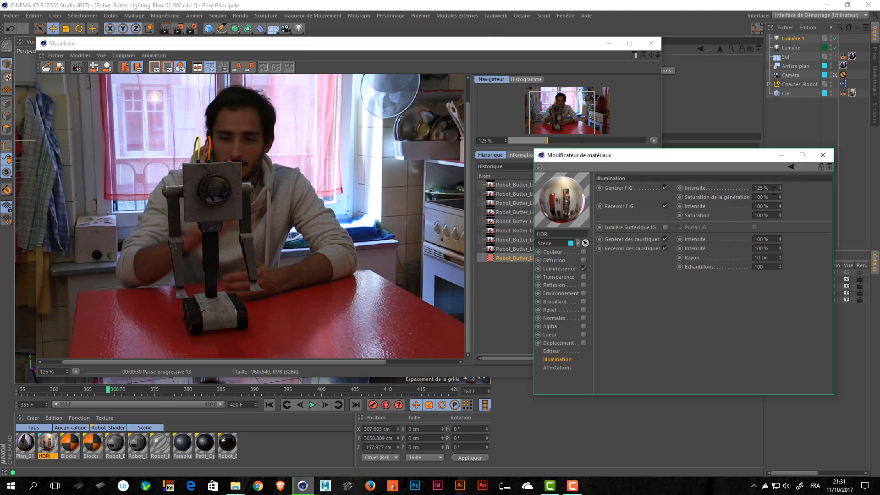
key(Return)
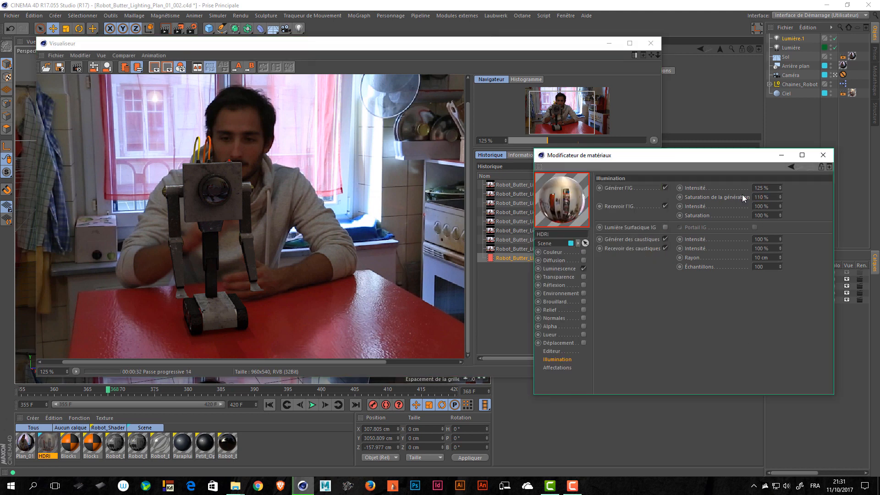
click(179, 29)
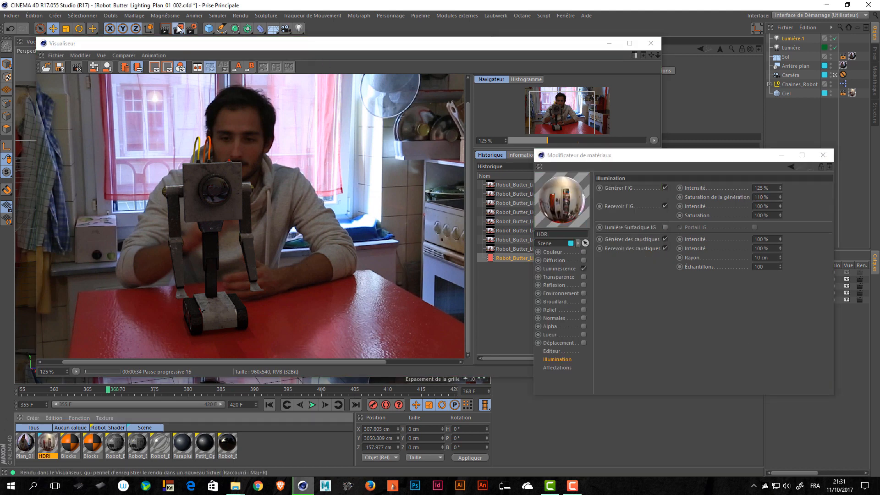
click(481, 278)
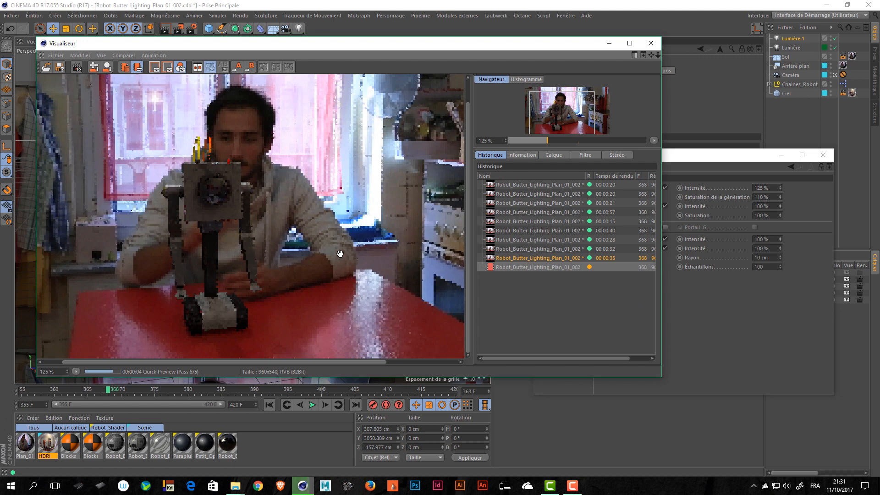
drag(338, 254, 348, 272)
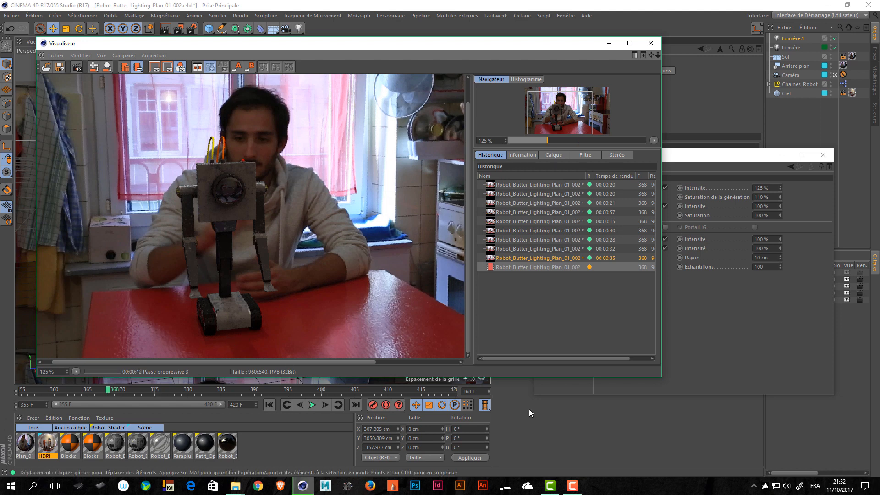
Step: Rename the light Lumière to Lumière_Shadow and the light Lumière.1 to Lumière_Front
click(788, 48)
double_click(803, 48)
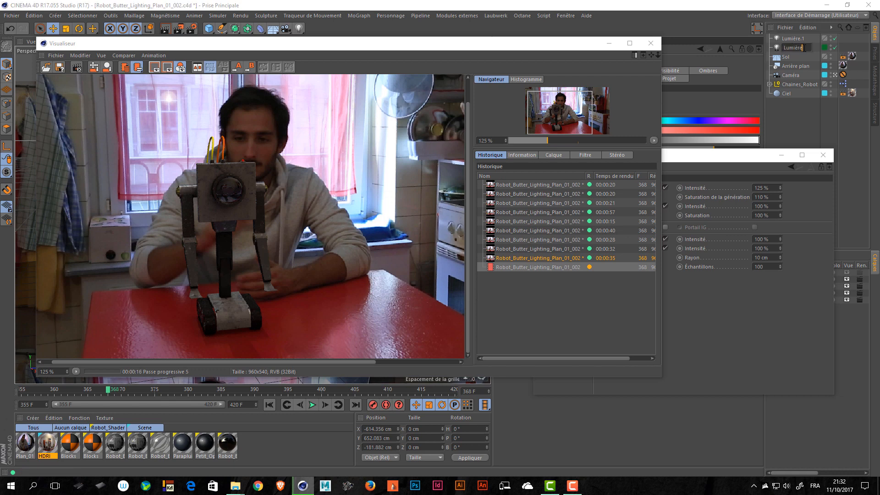
text(_Shadow)
key(Return)
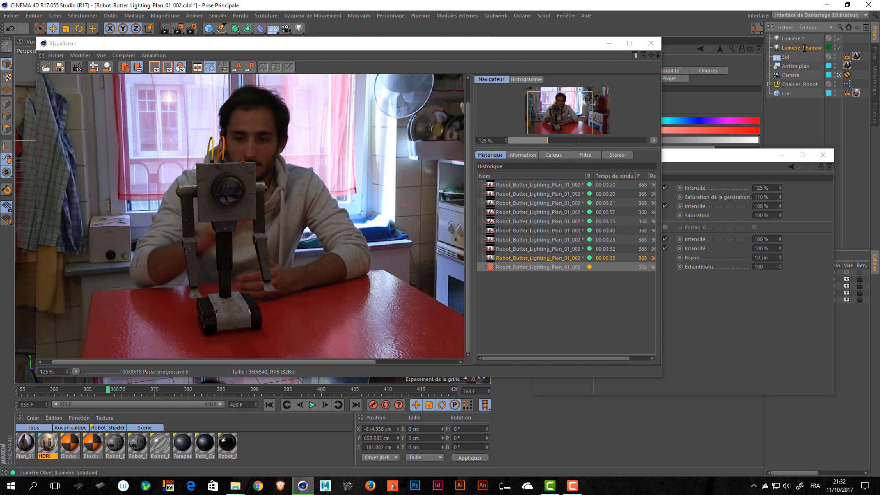
double_click(812, 38)
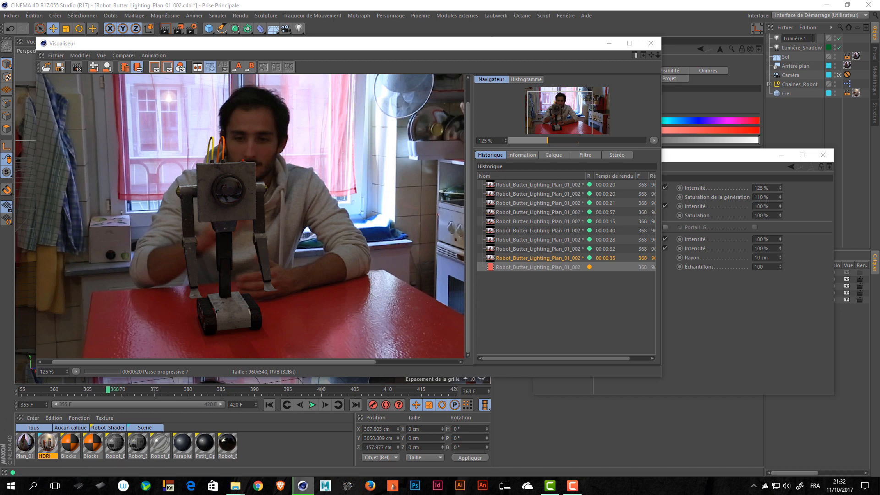
text(_Front)
key(Return)
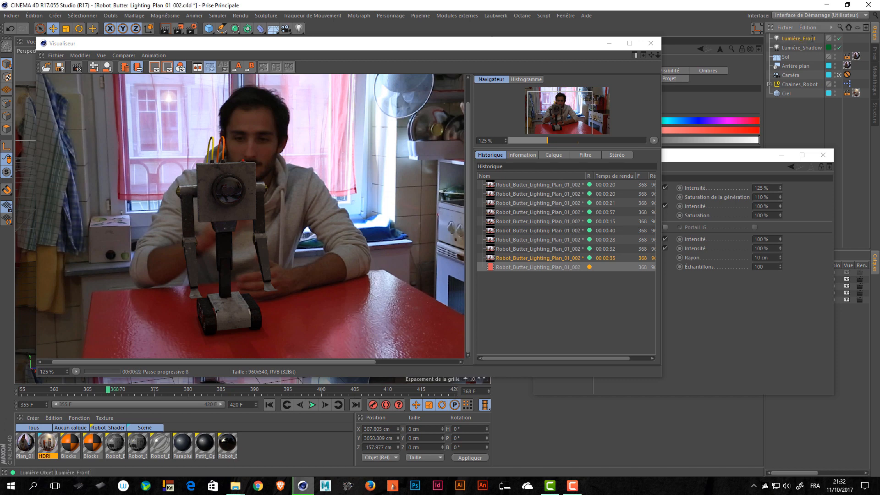
Step: Rename the shadow light to Lumière_Back_Shadow and widen the object list to fit the full names
click(796, 48)
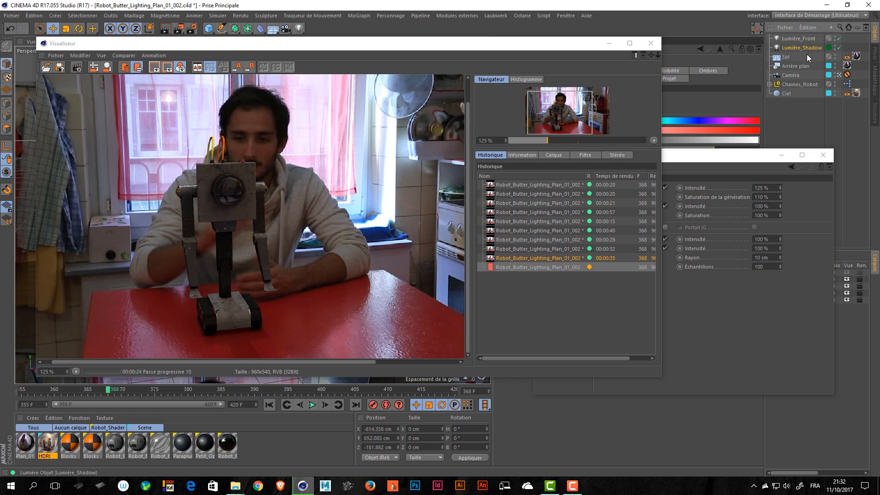
double_click(800, 48)
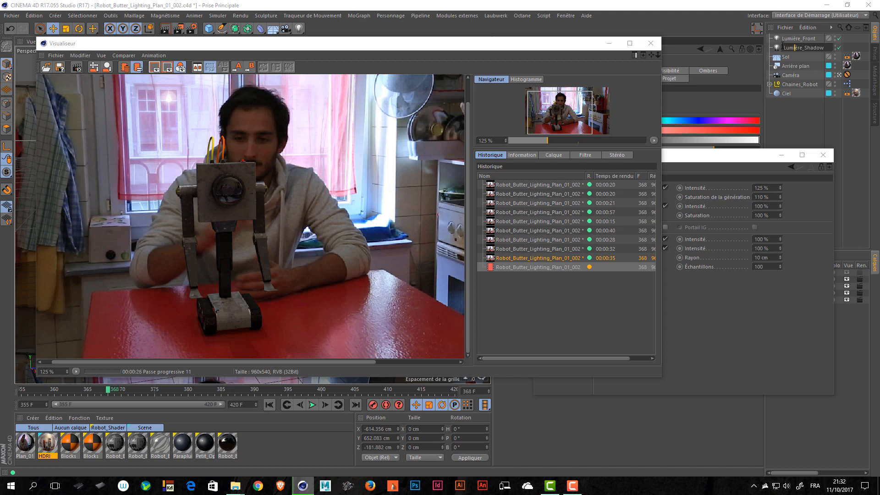
key(Right)
text(_)
text(Back)
key(Return)
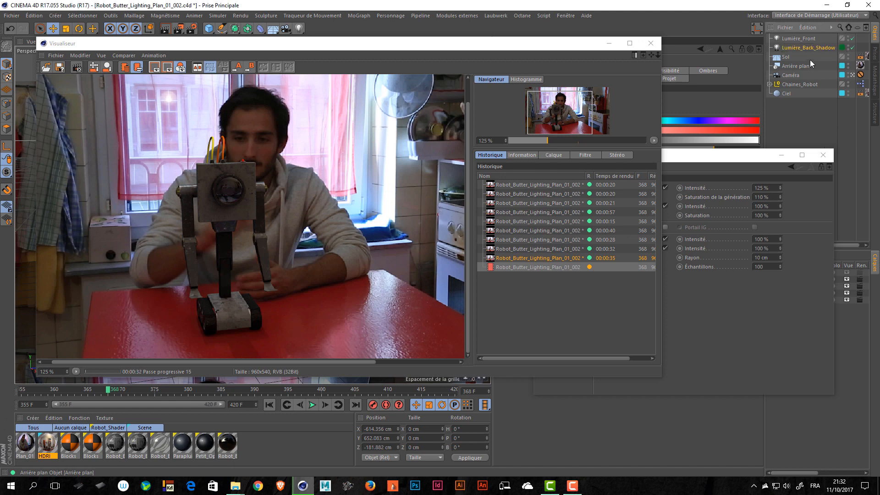
drag(764, 107, 738, 106)
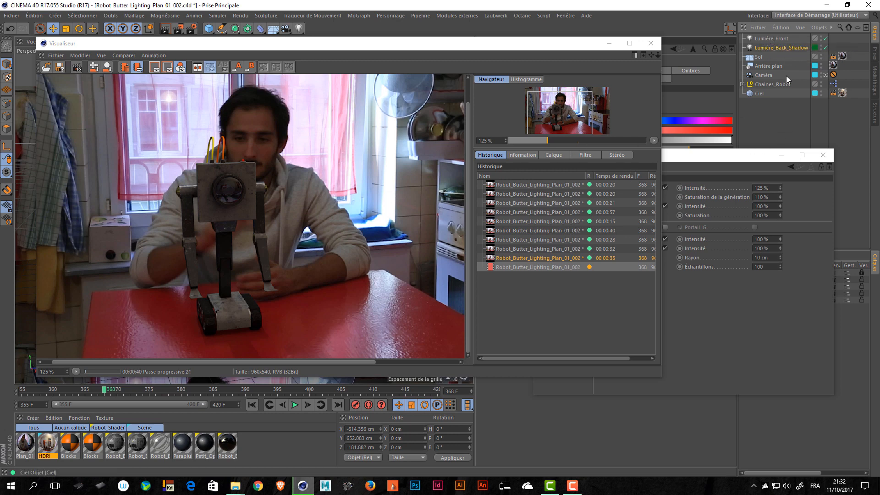
Step: Close the render viewer, stopping its running render, and close the HDRI material editor
click(651, 44)
click(460, 277)
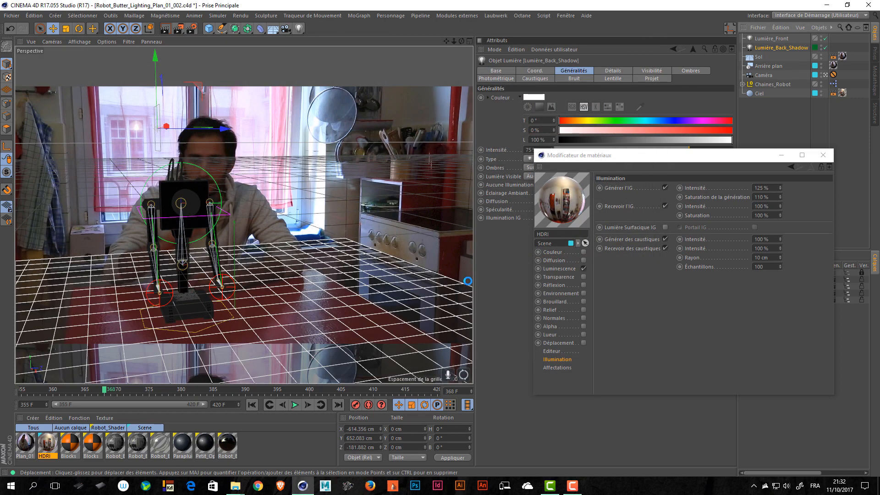
click(823, 154)
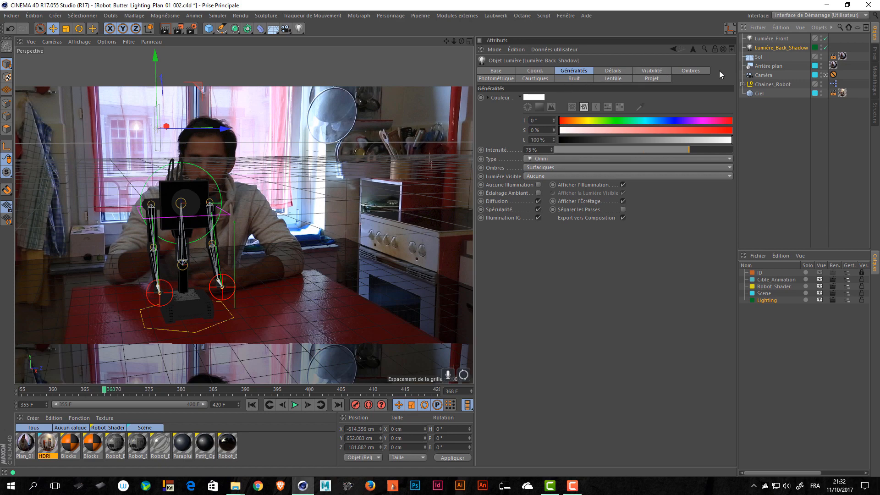
Step: Set the Lumière_Back_Shadow light's shadow density to 125 % and start a new test render
click(692, 71)
click(567, 110)
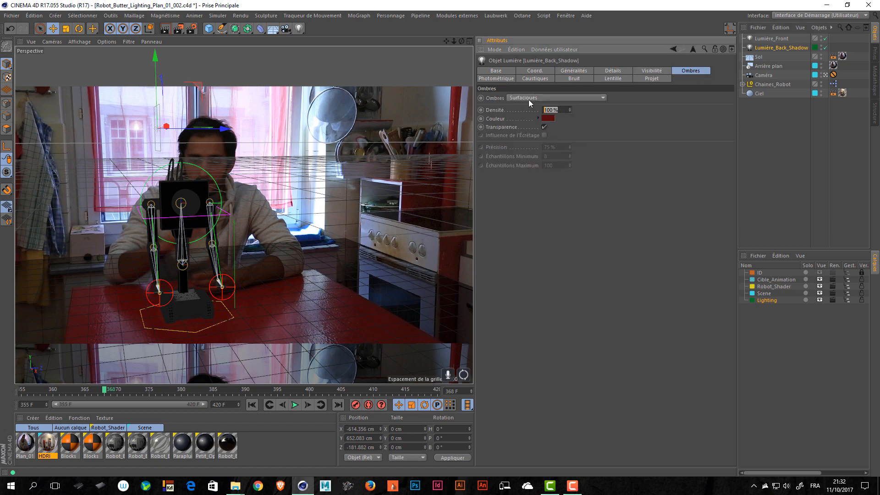
click(178, 28)
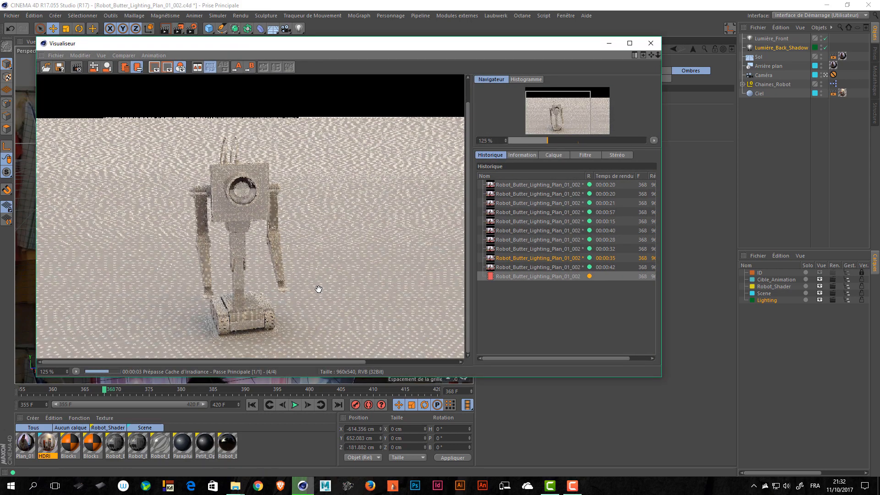
Step: Compare the new render with the earlier ones in the history and widen the render viewer
click(536, 266)
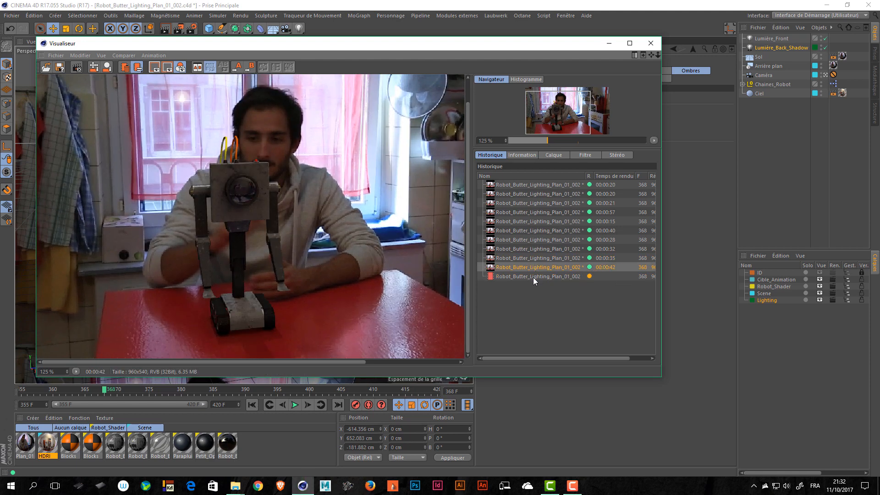
click(534, 277)
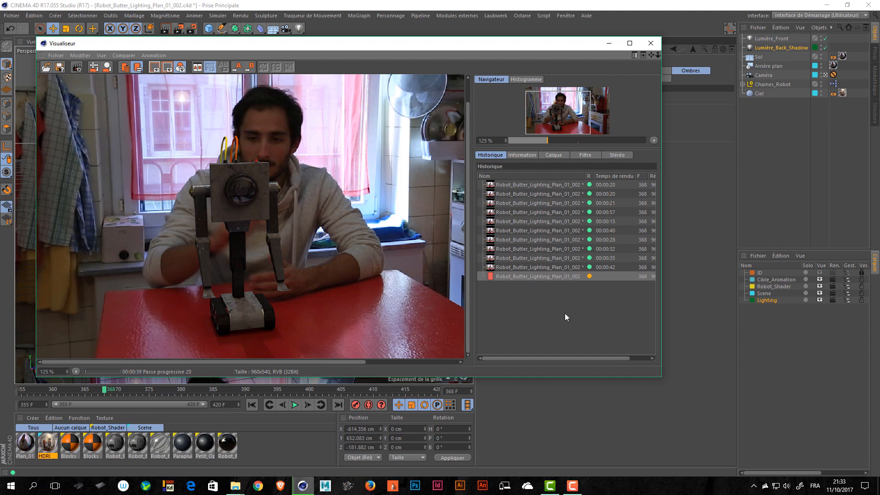
drag(564, 313, 545, 146)
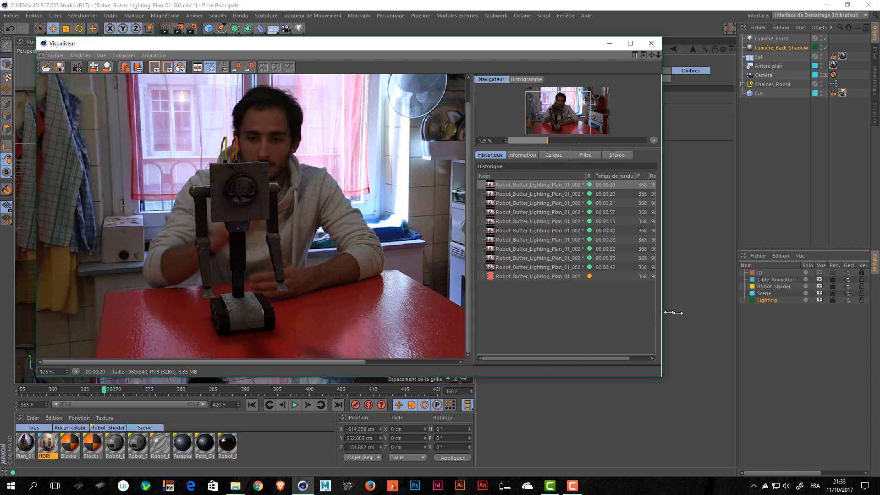
drag(662, 312, 716, 314)
drag(530, 310, 505, 310)
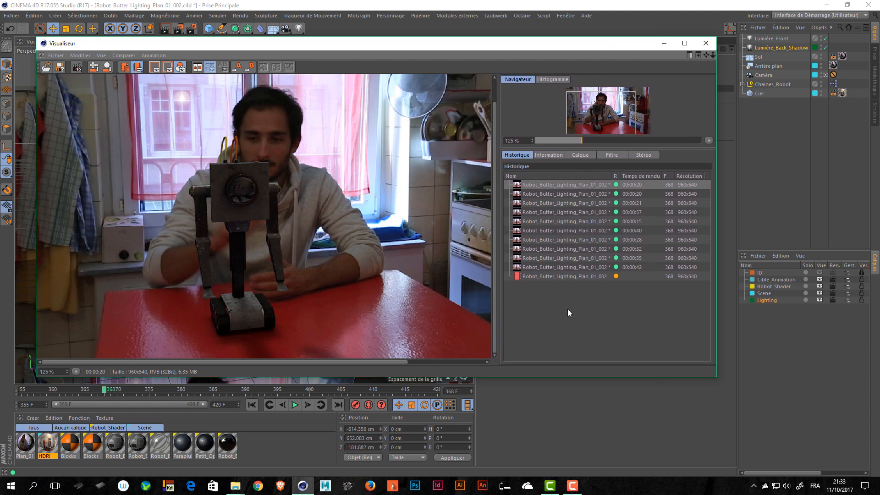
Step: Compare the current render with the earlier ones back to the first, examining the robot's lighting and its shadow on the table
click(552, 267)
click(542, 276)
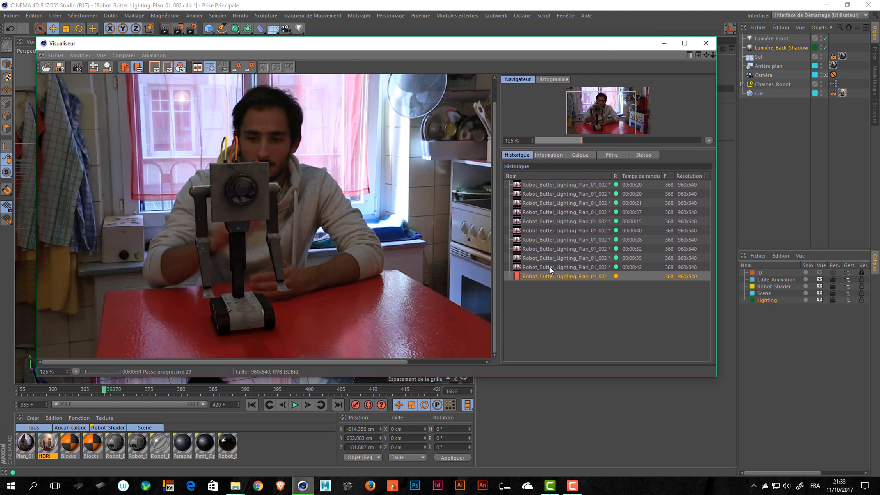
click(550, 266)
click(552, 258)
click(555, 240)
click(546, 276)
click(546, 222)
click(556, 203)
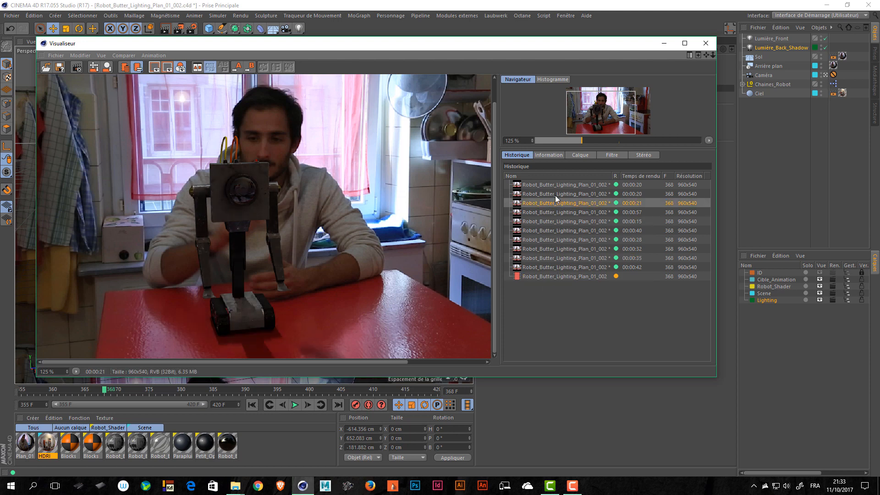
click(554, 194)
key(Up)
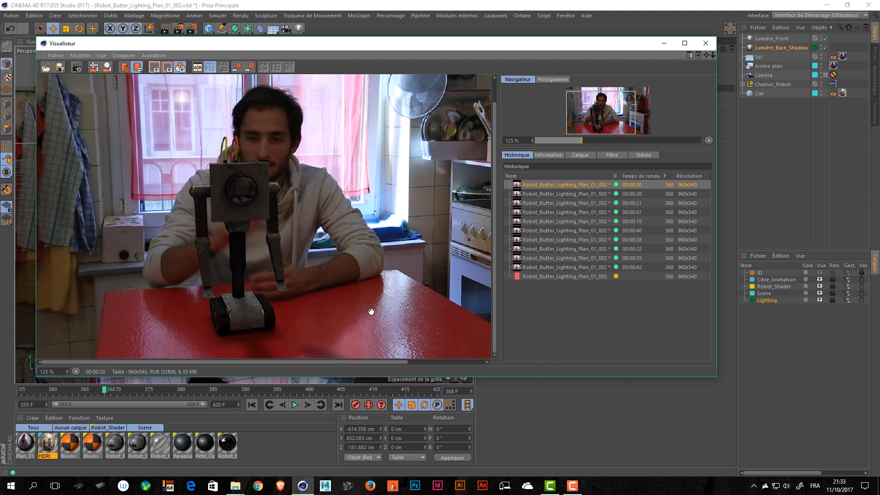
click(553, 275)
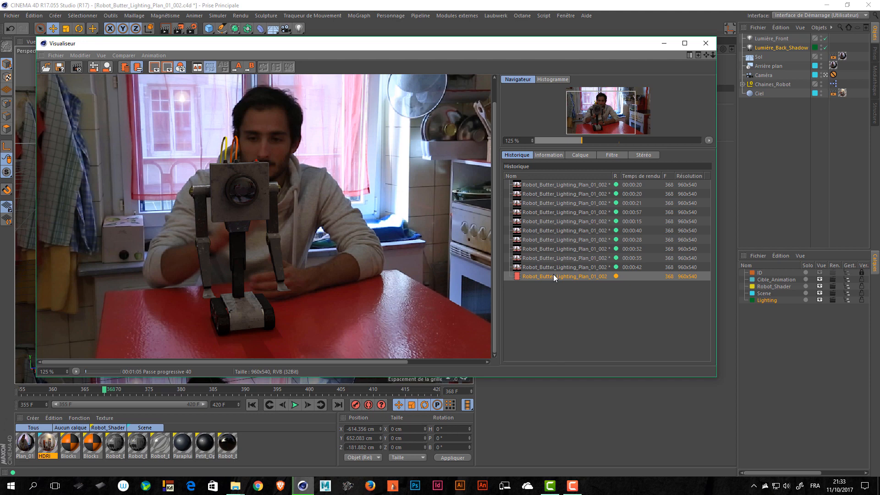
click(566, 186)
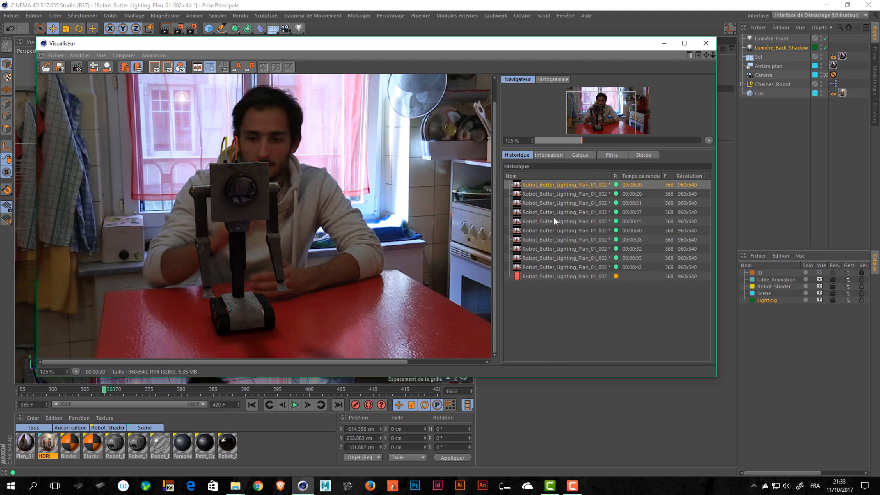
click(540, 276)
Step: Close the render viewer, stopping its running render, and select the Lumière_Back_Shadow light
click(766, 186)
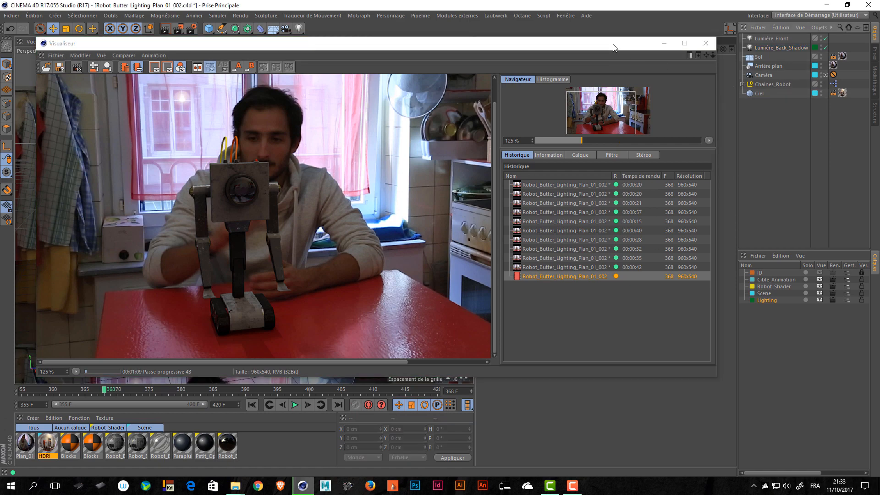
click(705, 43)
click(464, 276)
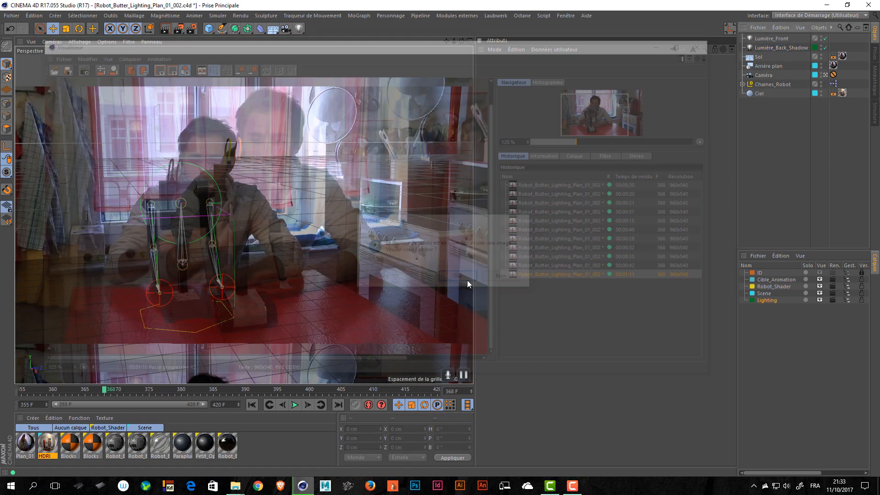
click(756, 49)
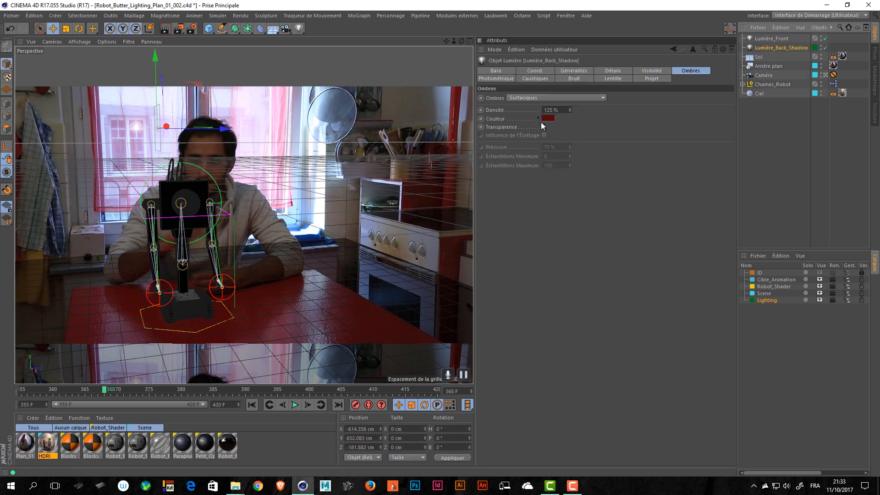
click(576, 78)
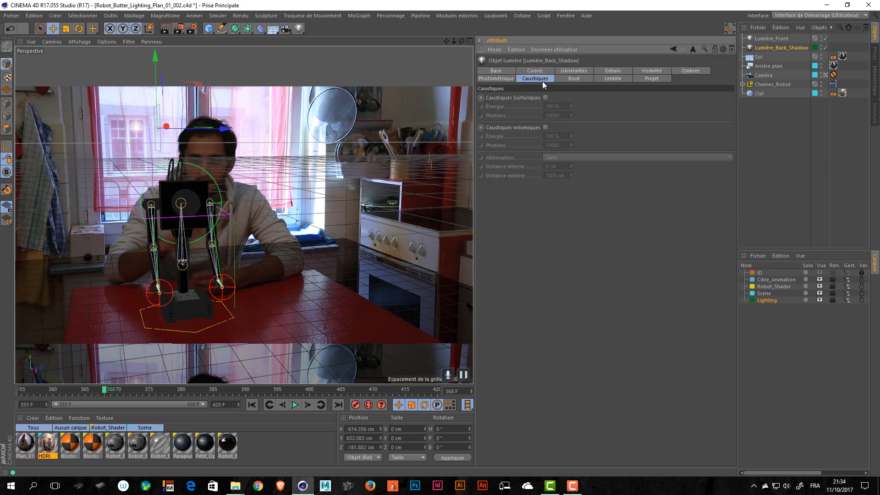
click(487, 78)
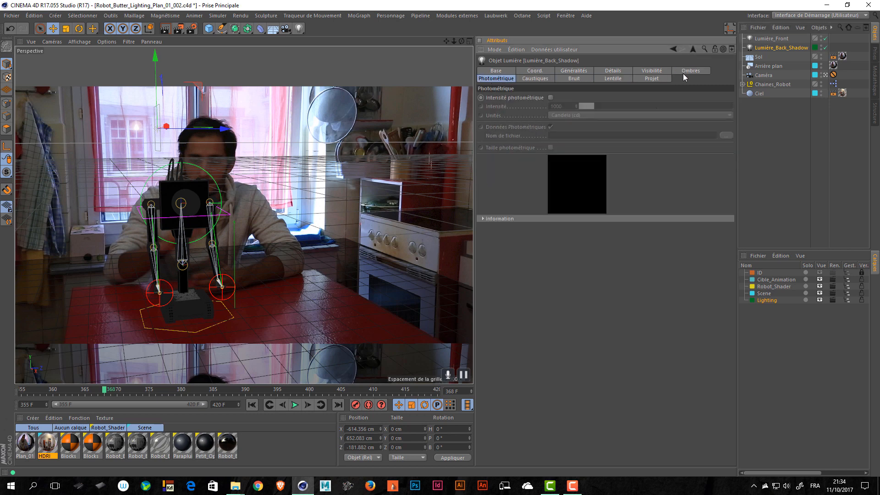
click(684, 73)
click(657, 72)
Step: Change the Lumière_Back_Shadow light's shadow type to Masques d'Ombres (ombres douces) and start a new test render
click(690, 71)
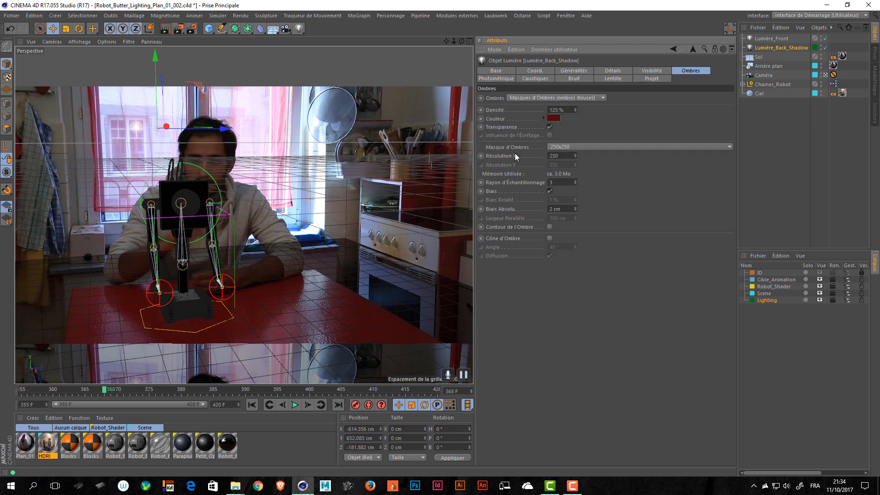
click(576, 146)
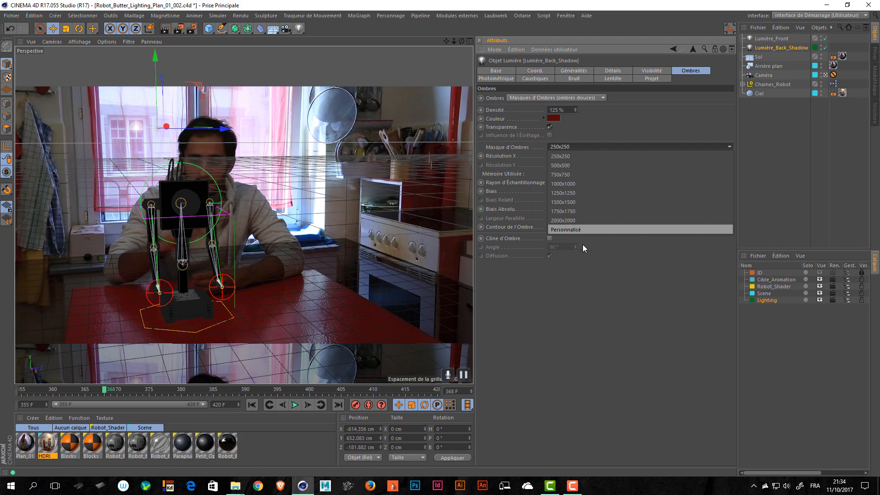
click(583, 263)
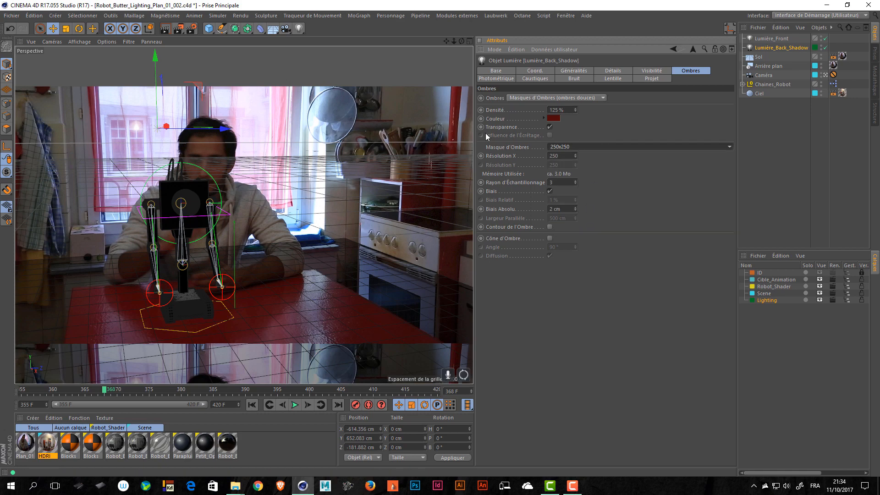
click(180, 31)
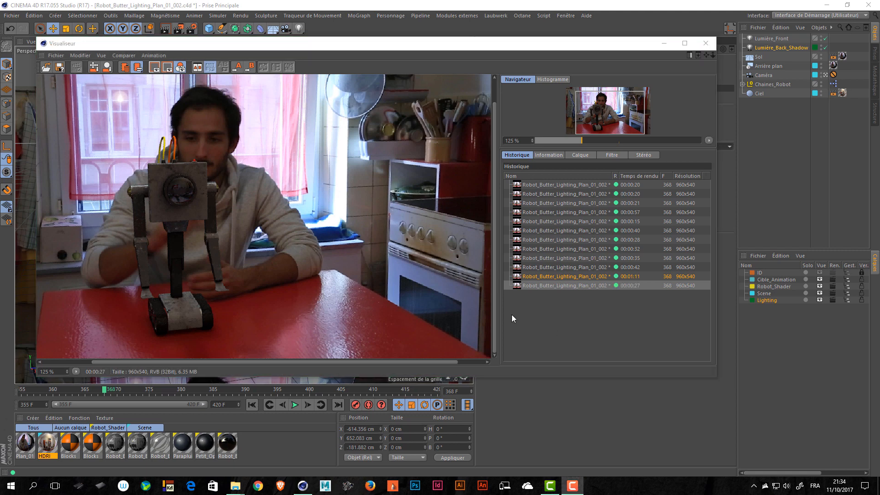
Step: Set the shadow map of the Lumière_Back_Shadow light to 2000x2000 and start a new test render
drag(360, 226, 423, 219)
drag(358, 292, 353, 196)
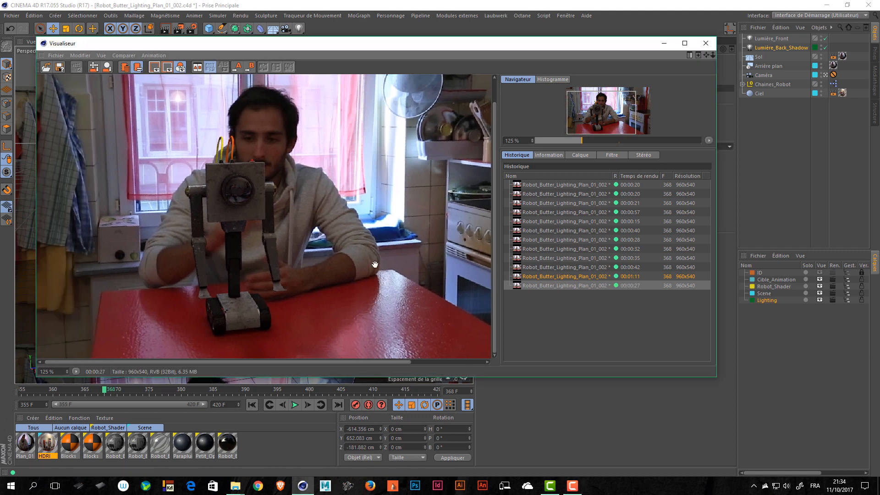
click(706, 43)
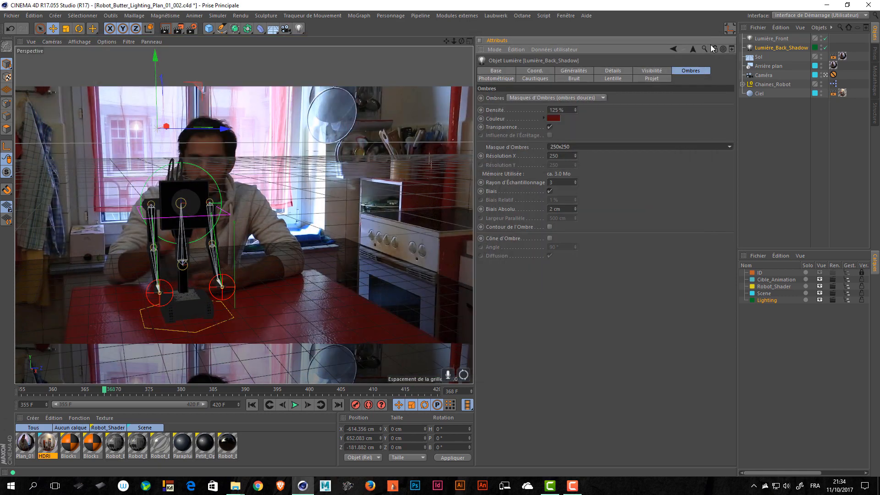
click(608, 145)
click(590, 218)
click(179, 30)
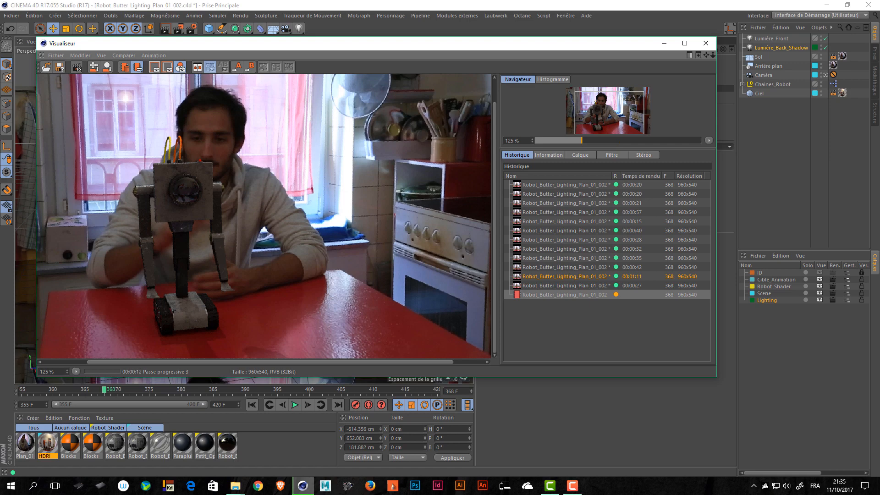
Step: Compare the new render with the previous ones in the history, examining the robot's shadow on the table
drag(235, 288, 249, 281)
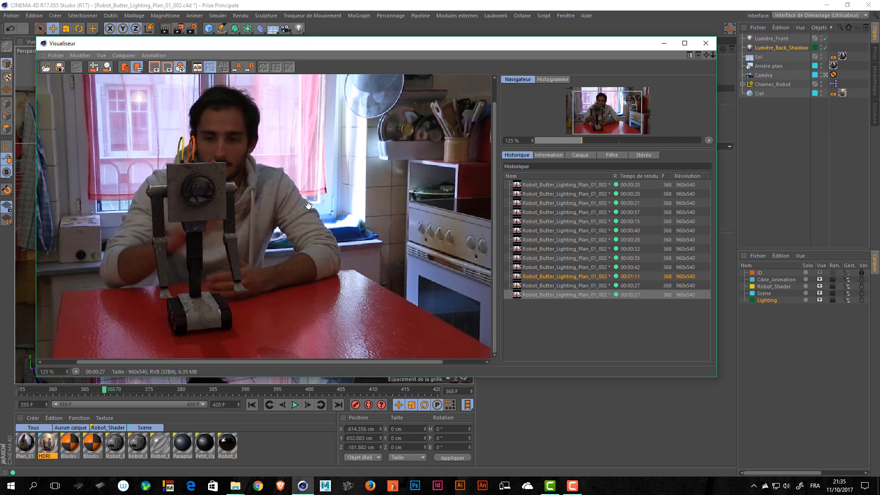
click(555, 295)
click(556, 287)
click(554, 293)
click(562, 284)
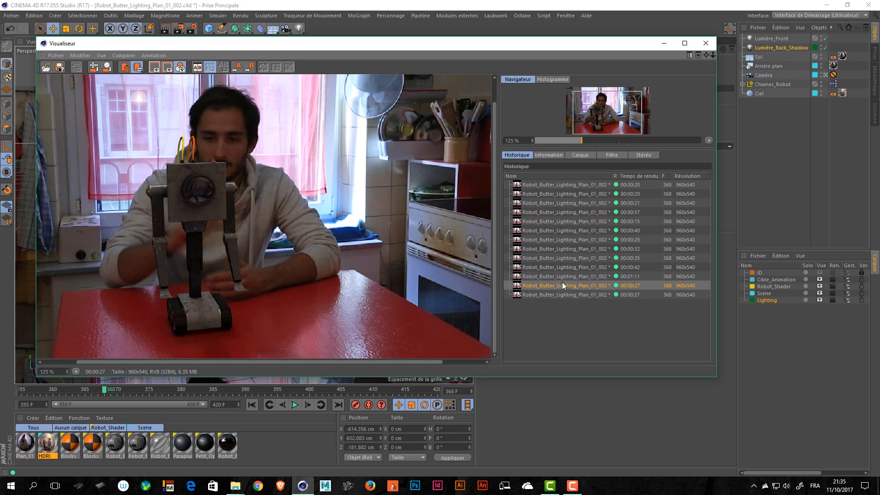
click(557, 294)
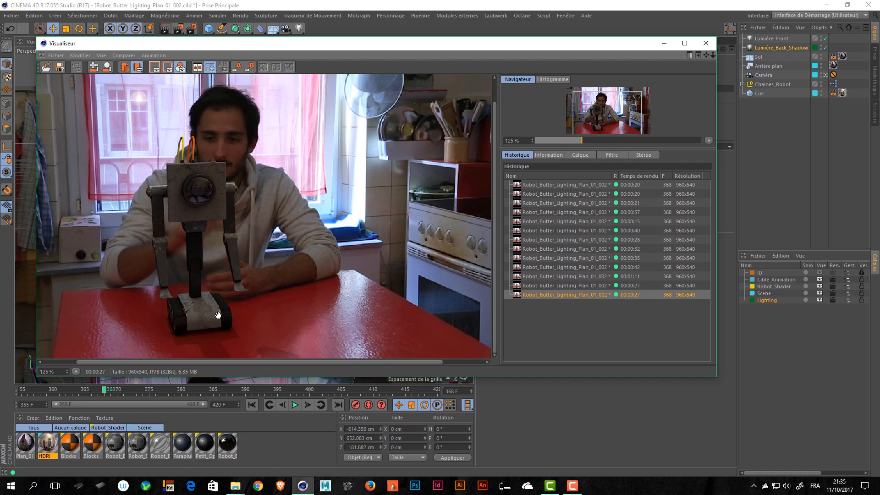
click(560, 270)
click(550, 295)
Step: Set the Lumière_Back_Shadow light's shadow map to 1000x1000 and save the project
click(706, 43)
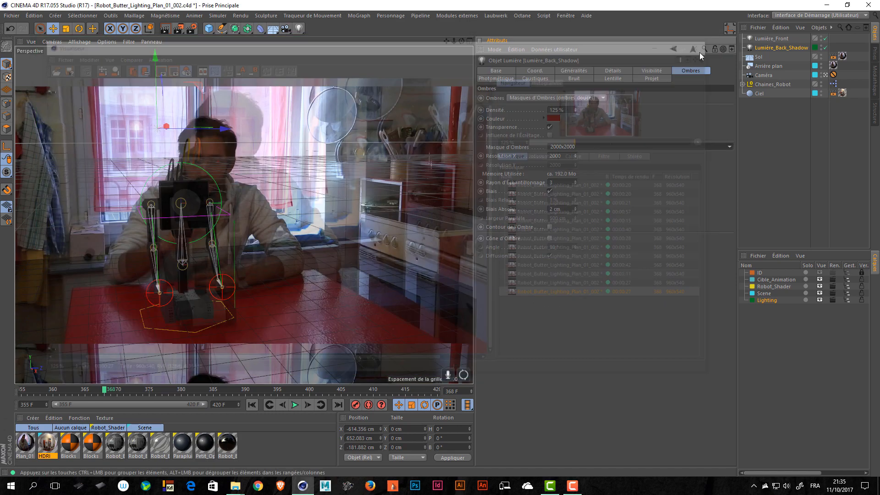
click(585, 146)
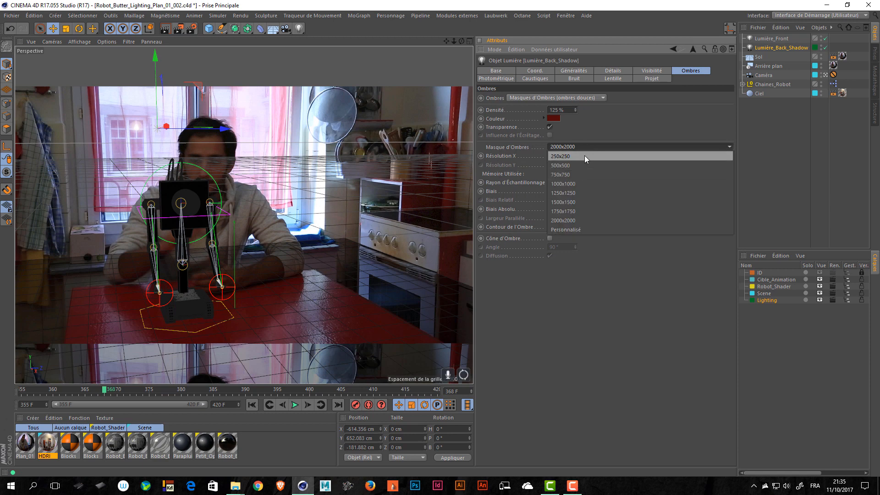
click(588, 182)
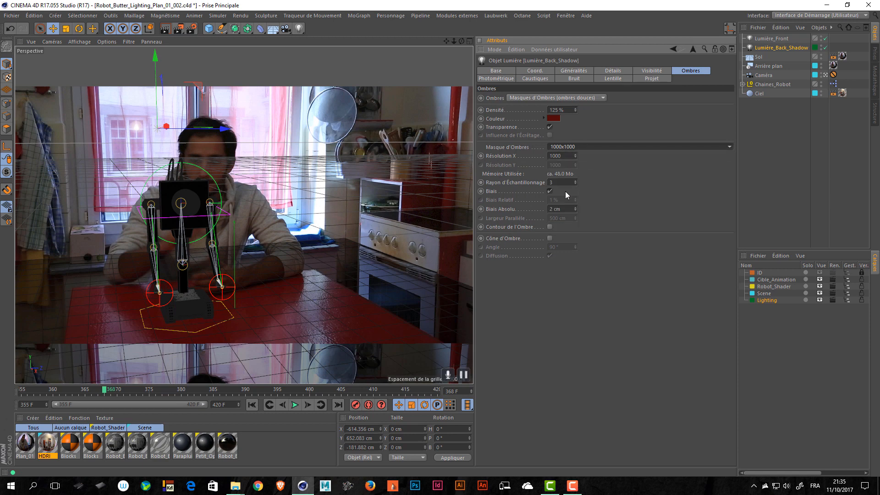
key(ctrl+s)
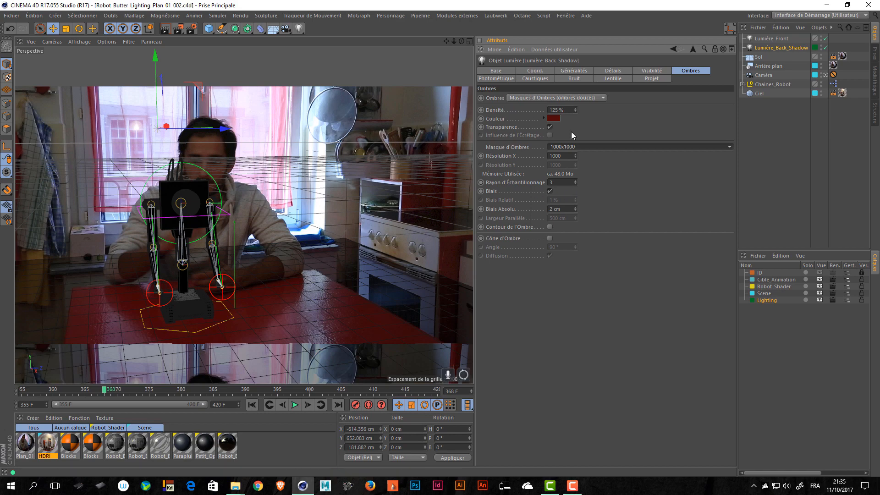
Step: Start another test render and compare it with all earlier ones from the first onward, stopping the render on closing the viewer
click(178, 29)
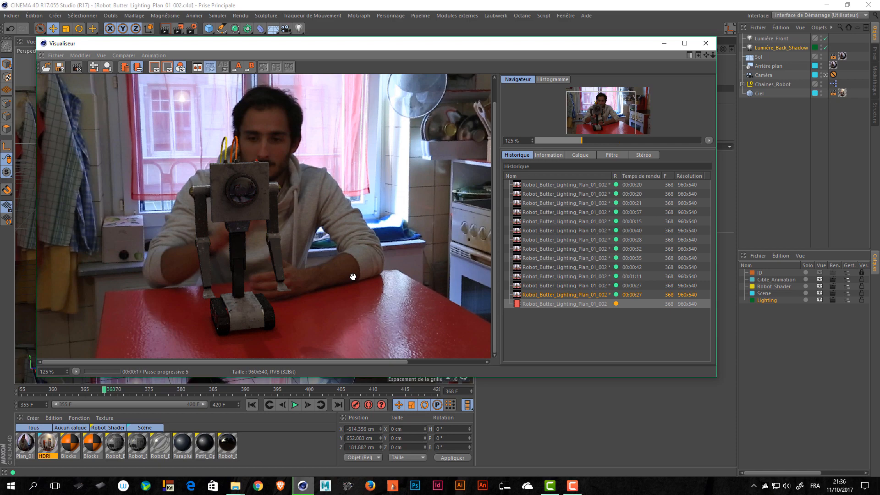
click(580, 186)
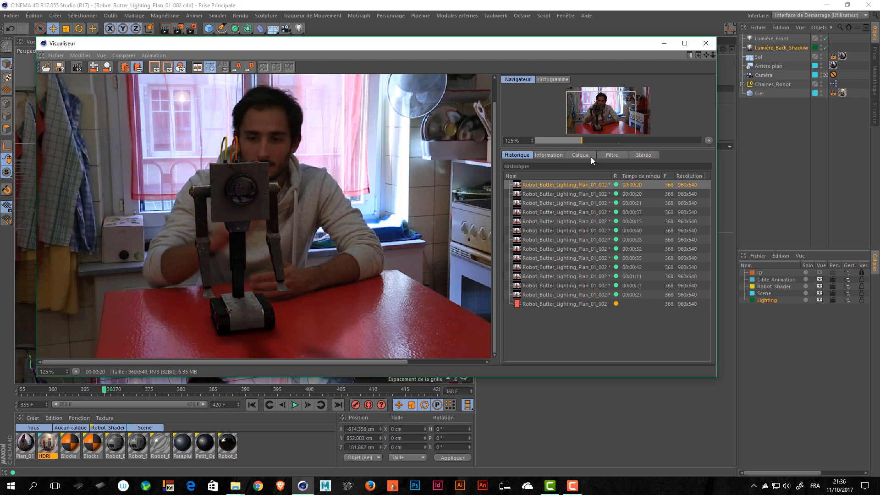
key(Down)
key(Down)
key(Down)
key(Down)
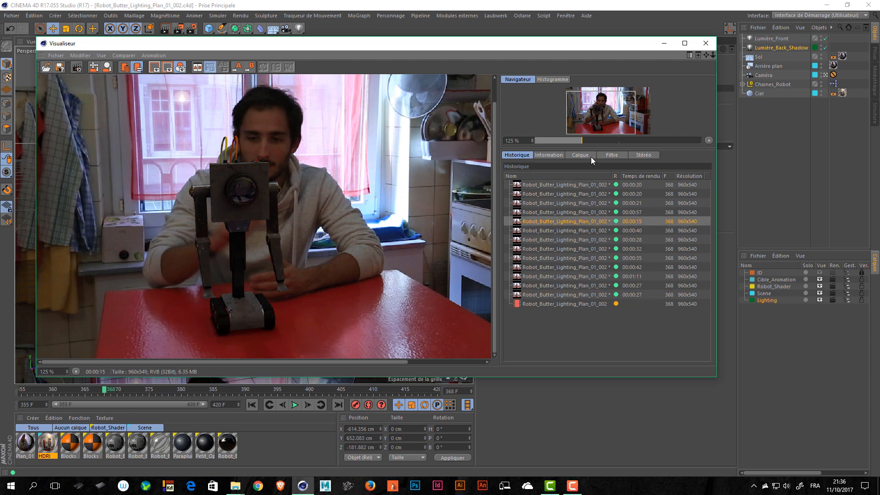
key(Down)
key(Down)
key(Down)
key(Down)
key(Down)
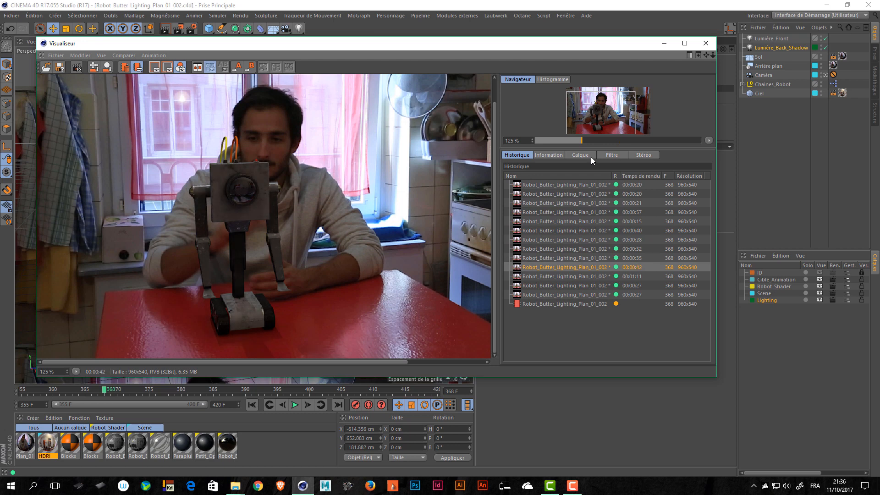
key(Down)
key(Down)
key(Down)
key(Down)
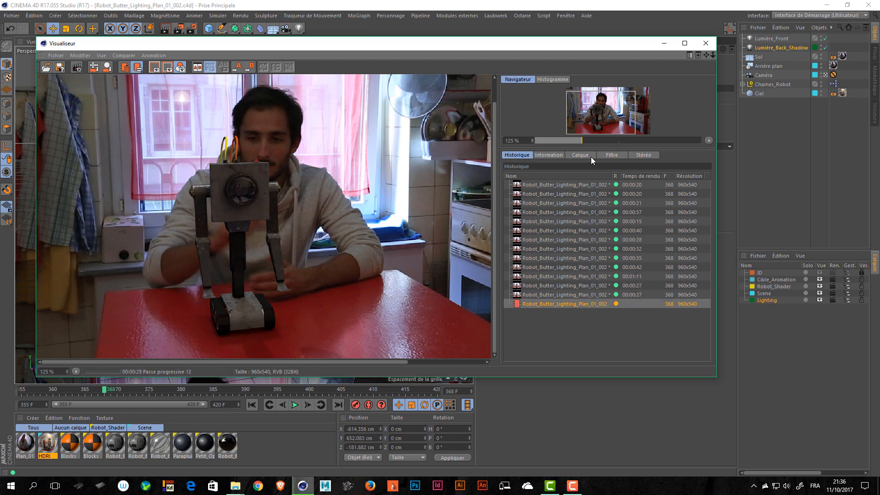
click(706, 44)
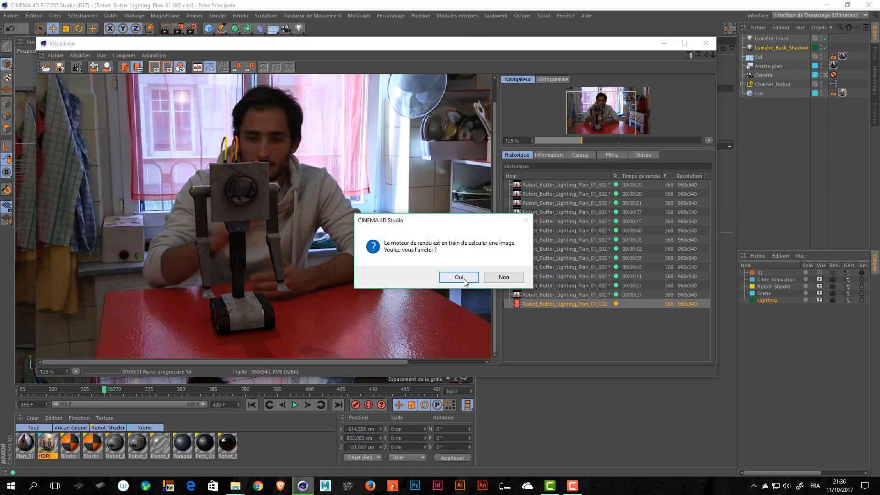
click(464, 279)
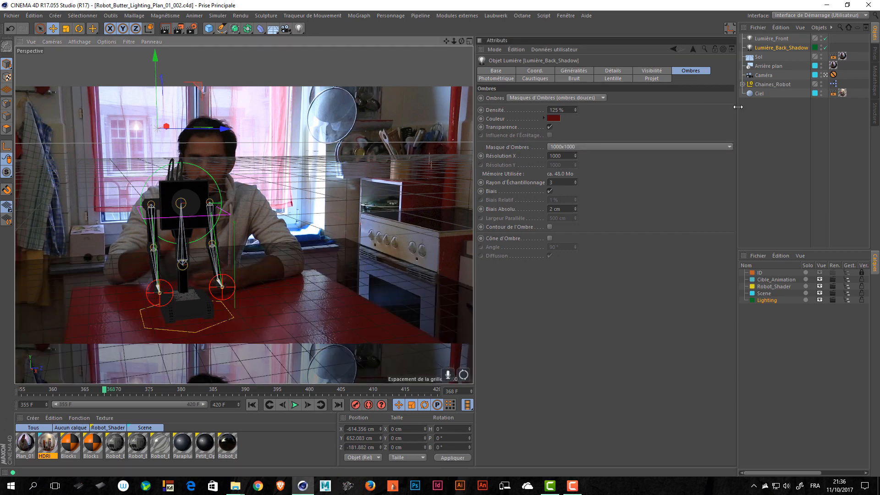
Step: Widen the perspective viewport by narrowing the attributes area, and deselect the Lumière_Back_Shadow light
drag(738, 107, 749, 107)
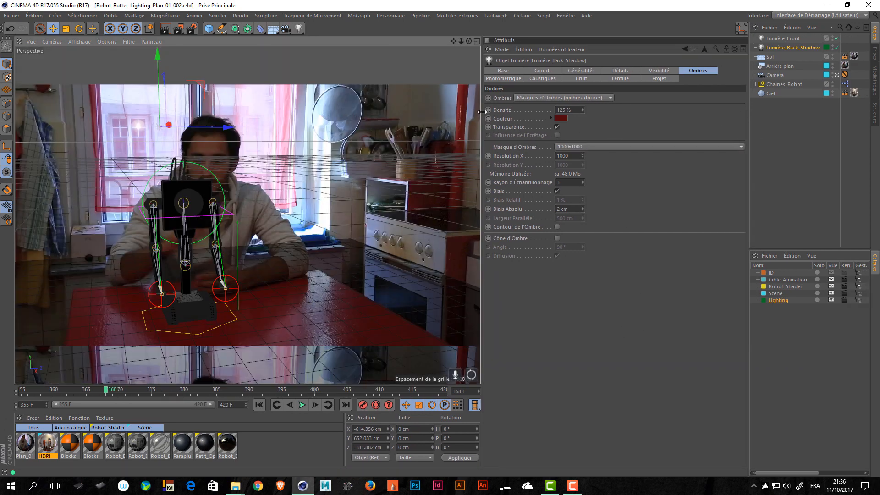
drag(482, 112, 610, 138)
click(802, 167)
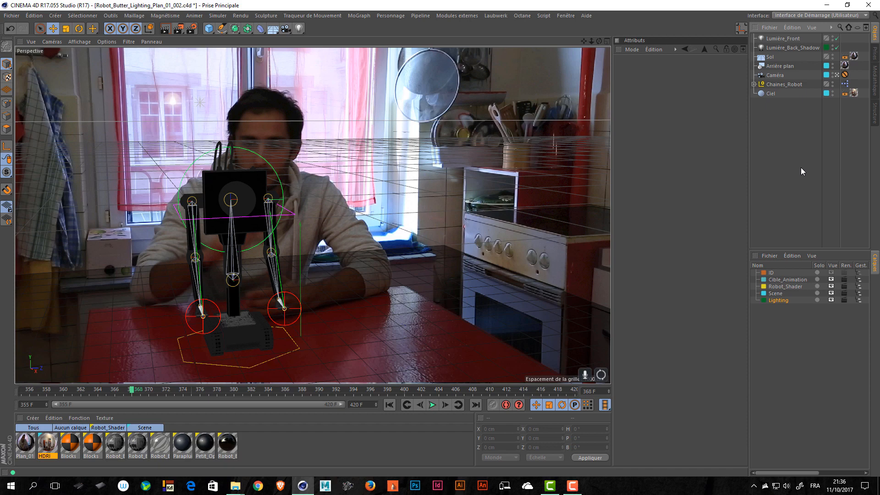
drag(792, 157, 756, 190)
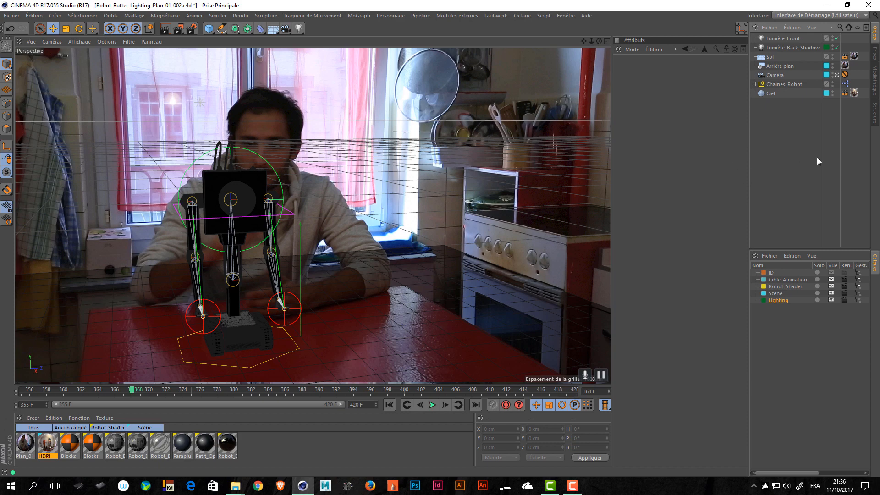